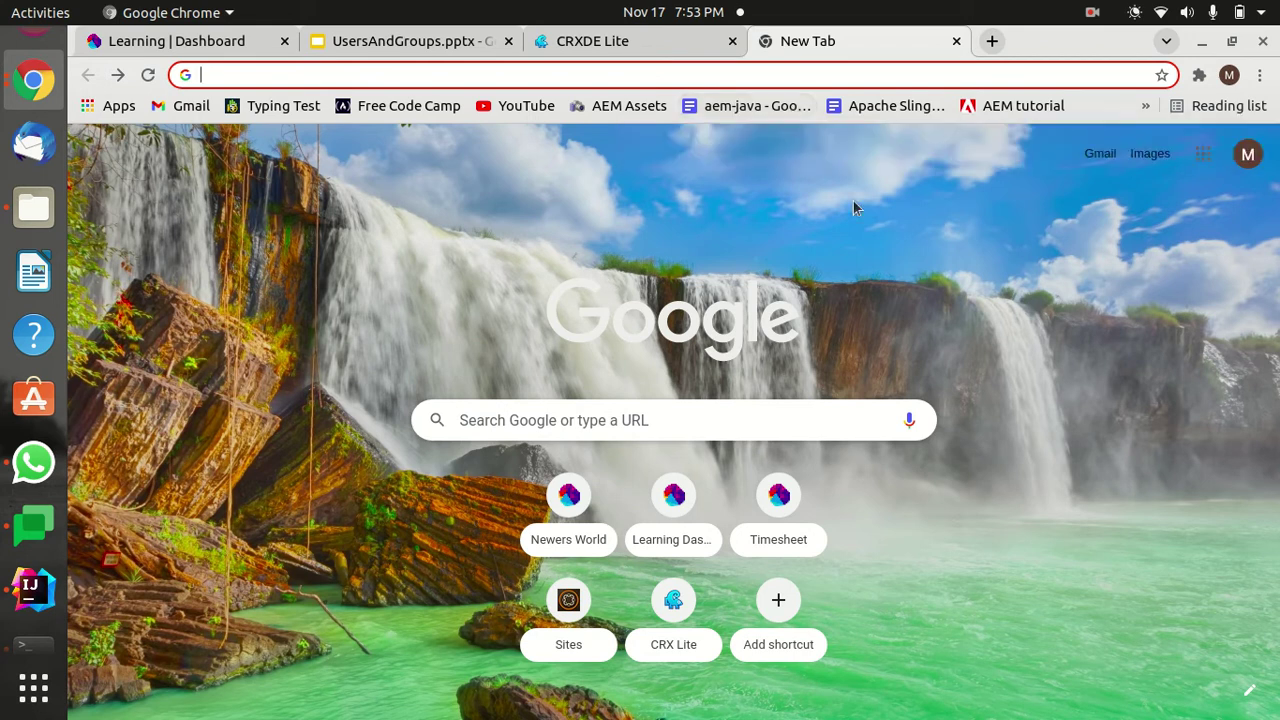
- Open the CRX Explorer at localhost:4502/crx/explorer/index.jsp and bring up its User Administration
text(local)
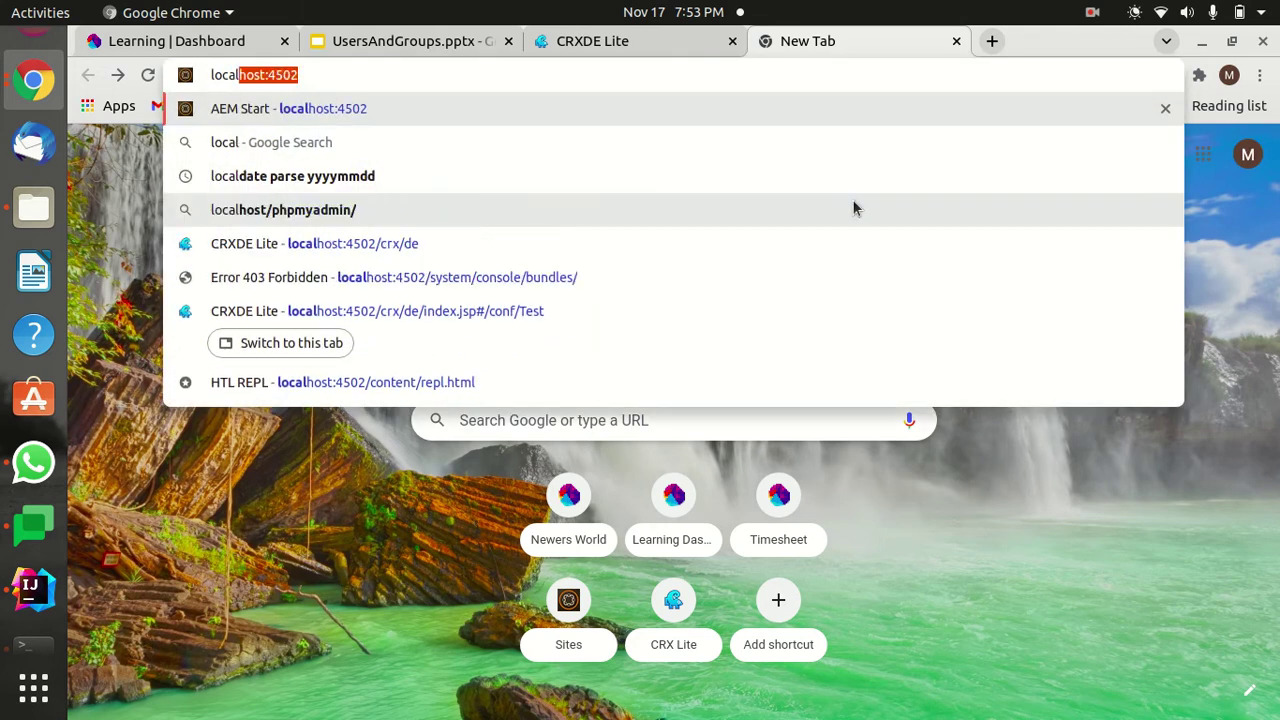
text(host:4502/)
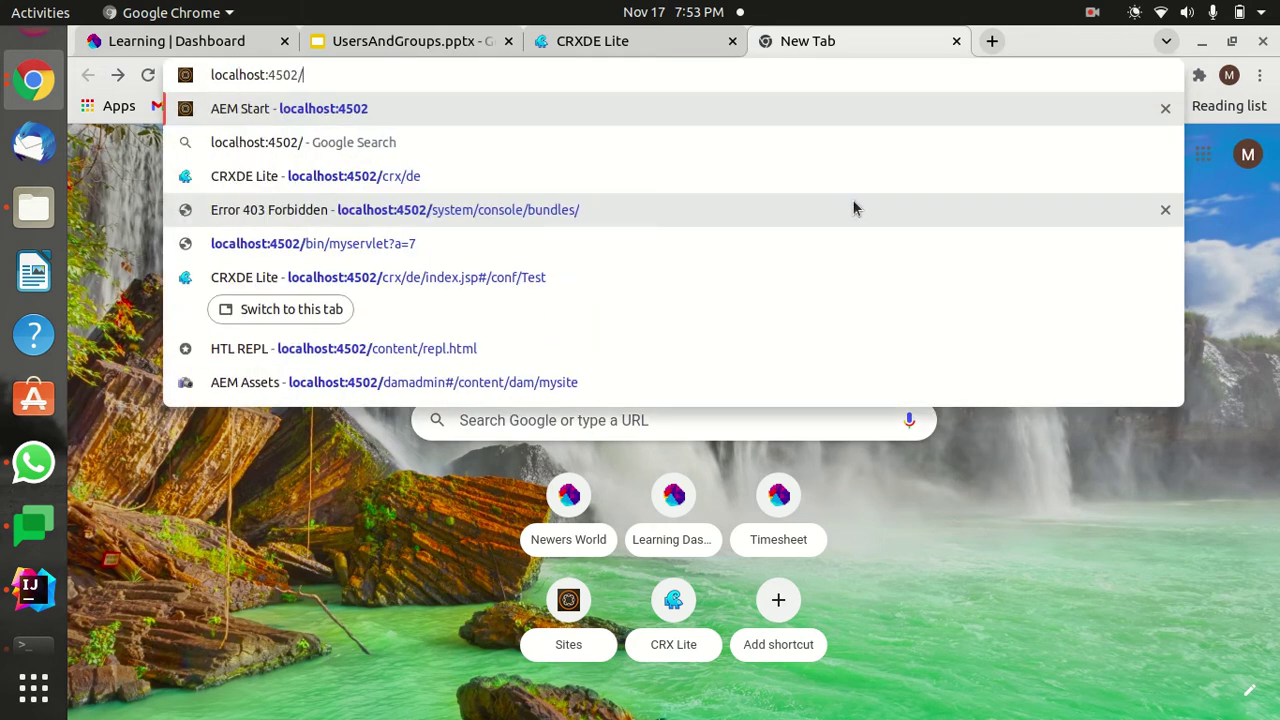
text(crx/ex)
key(Return)
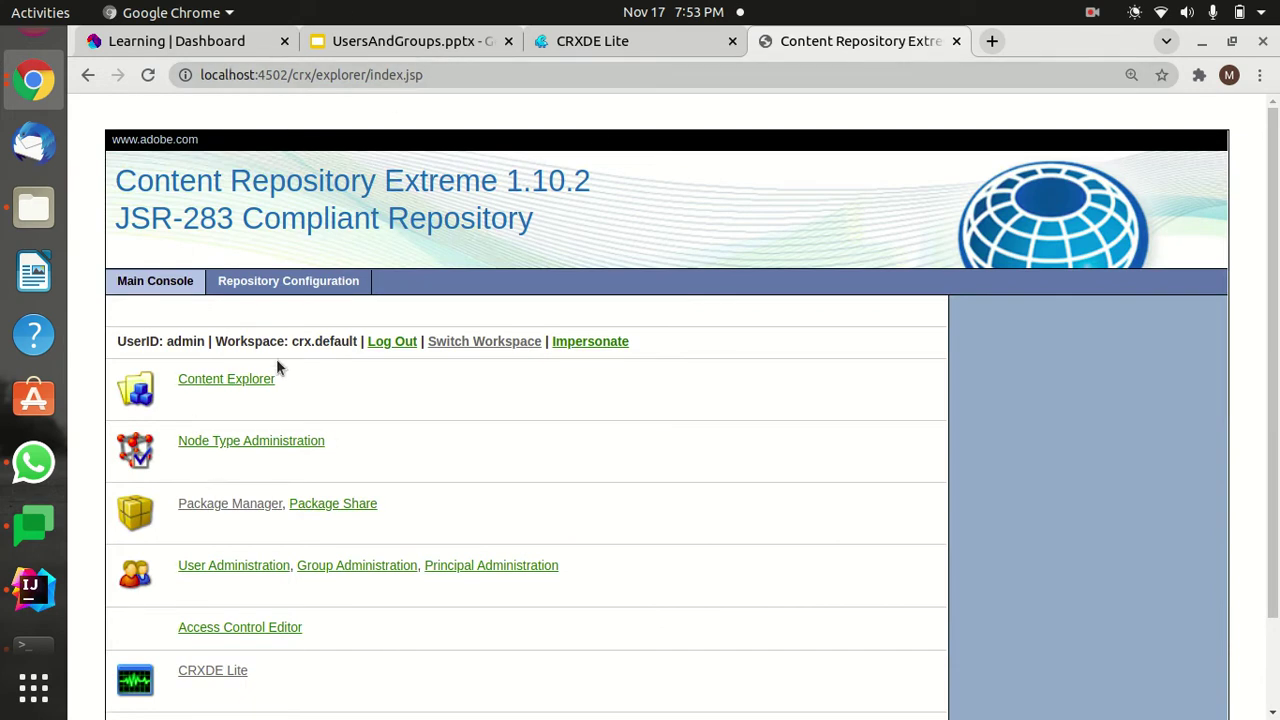
scroll(400, 317, down, 2)
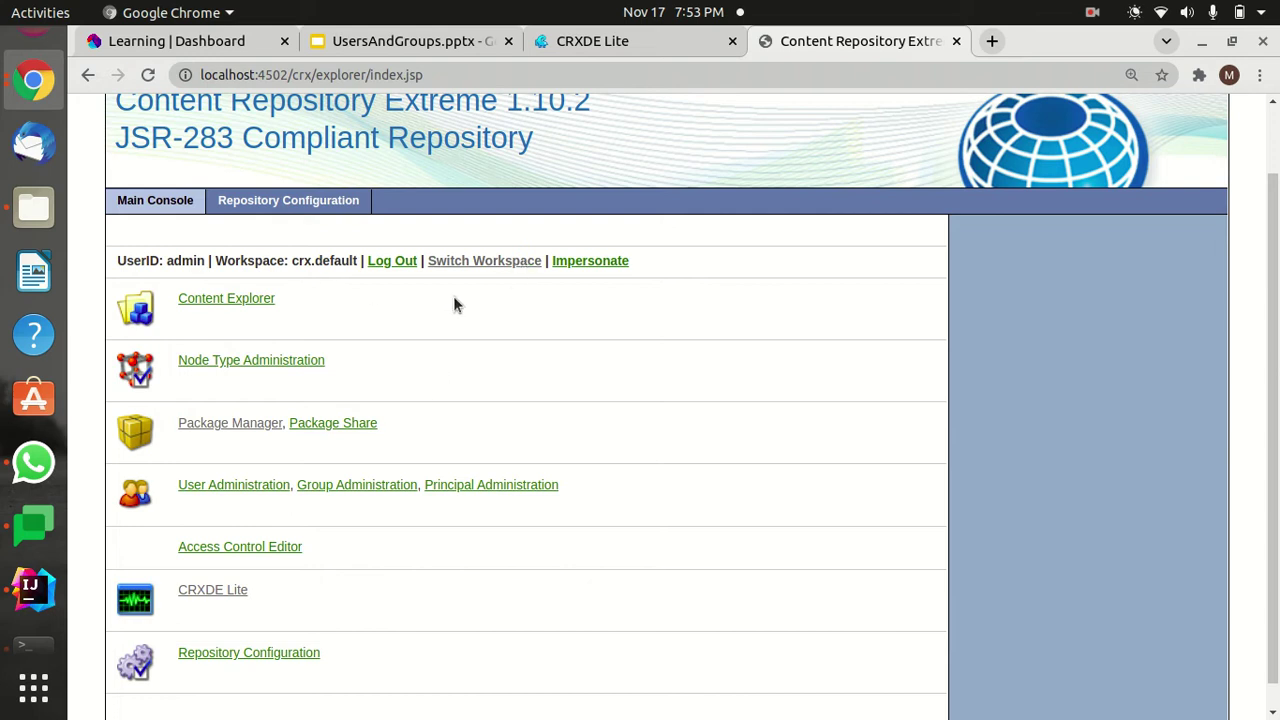
click(225, 490)
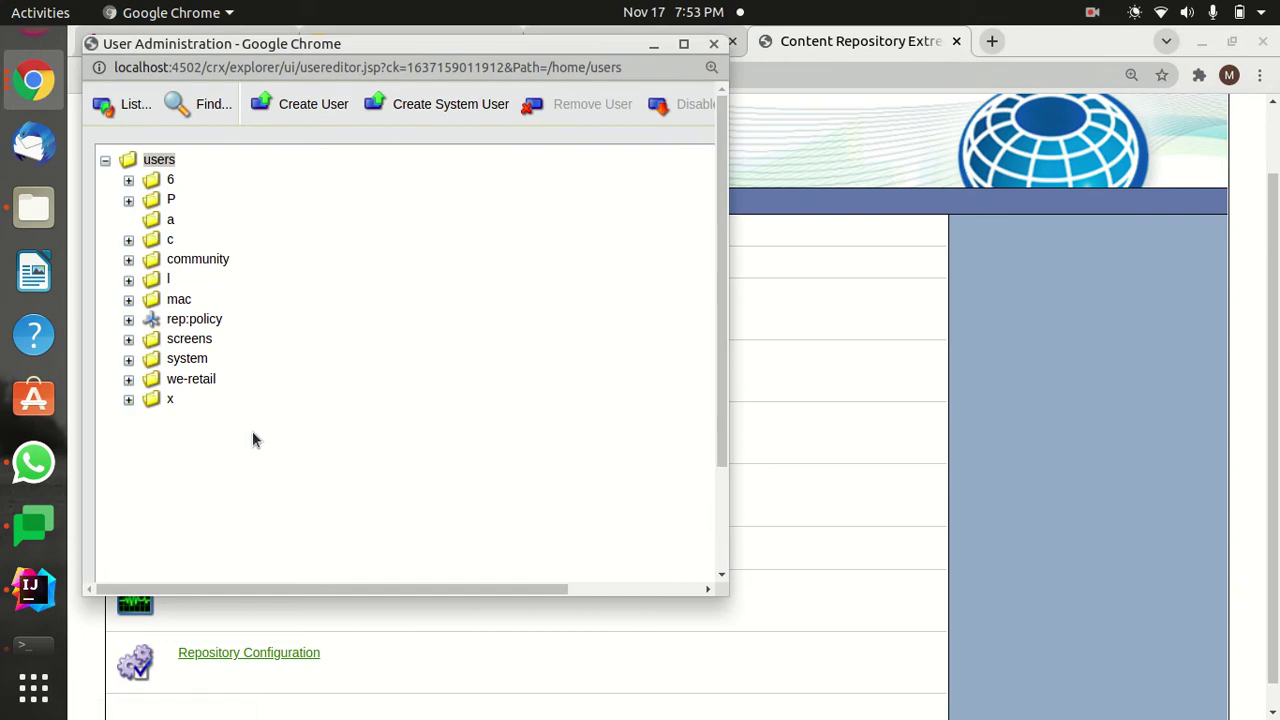
- Create a system user with UserID joel_user and intermediate path system, and close User Administration
click(422, 109)
click(429, 237)
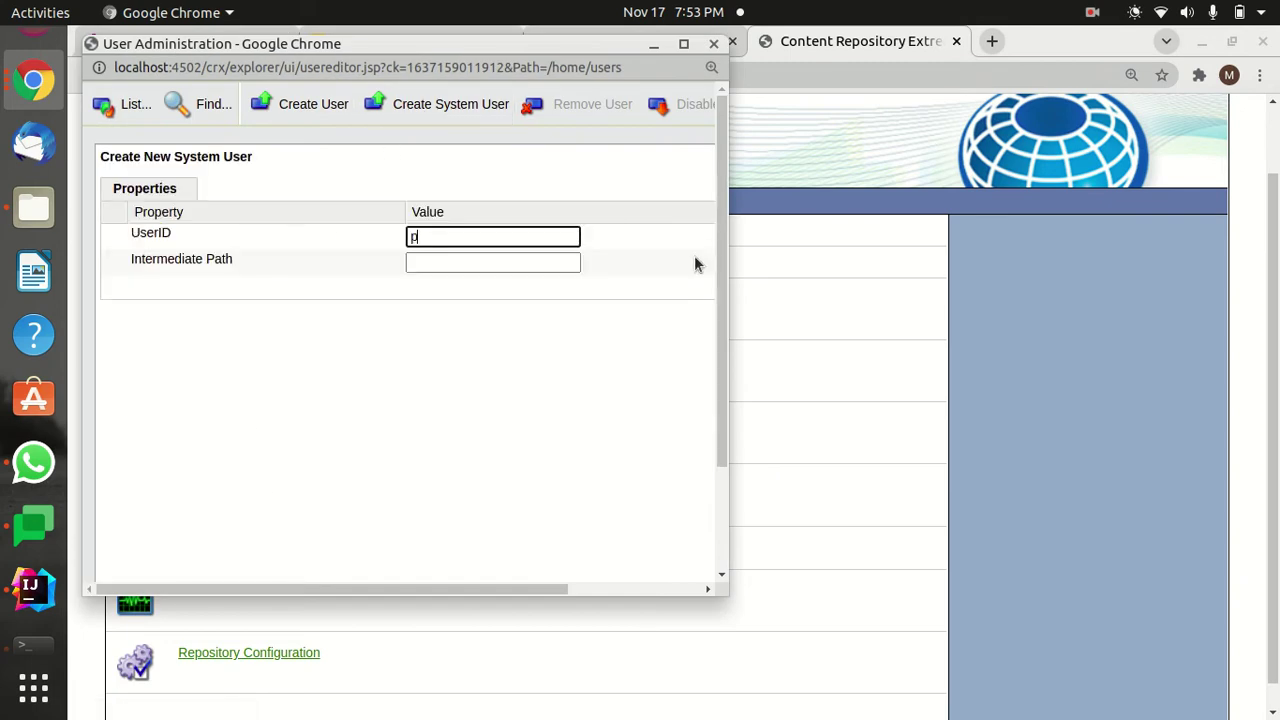
text(joel_user)
click(578, 262)
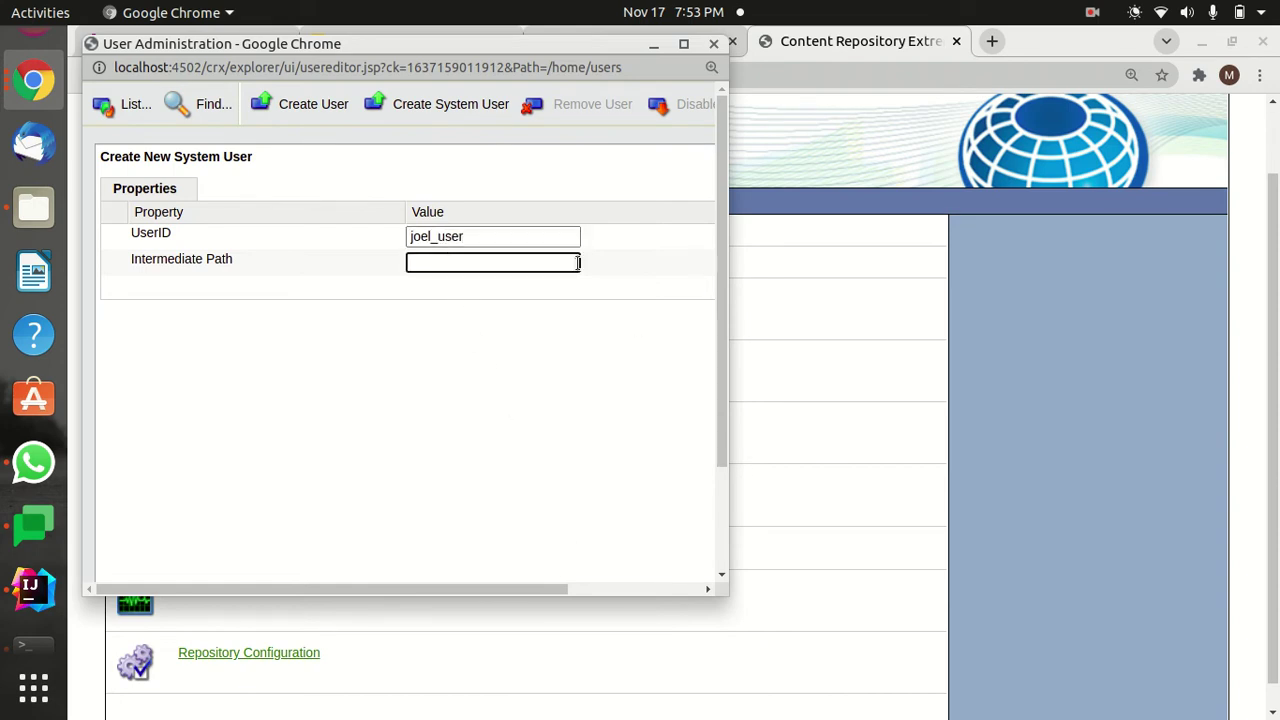
text(system)
drag(492, 588, 784, 586)
click(687, 290)
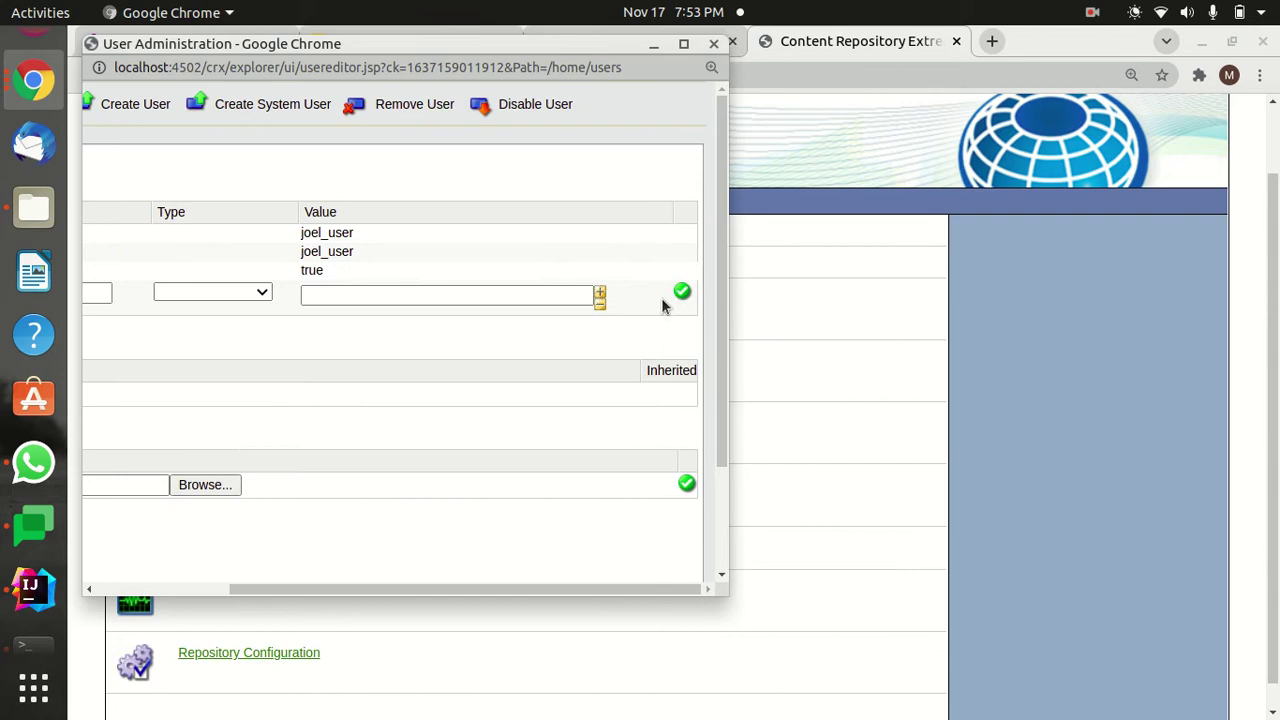
drag(518, 582, 290, 572)
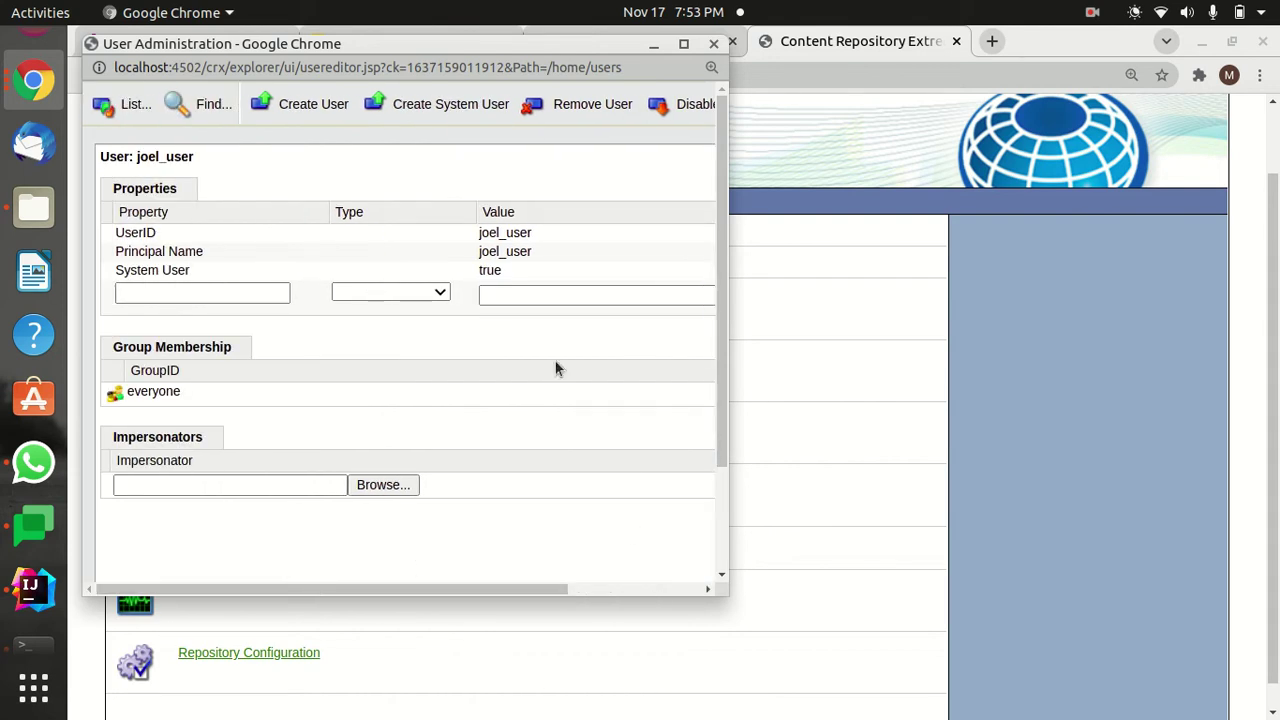
click(713, 43)
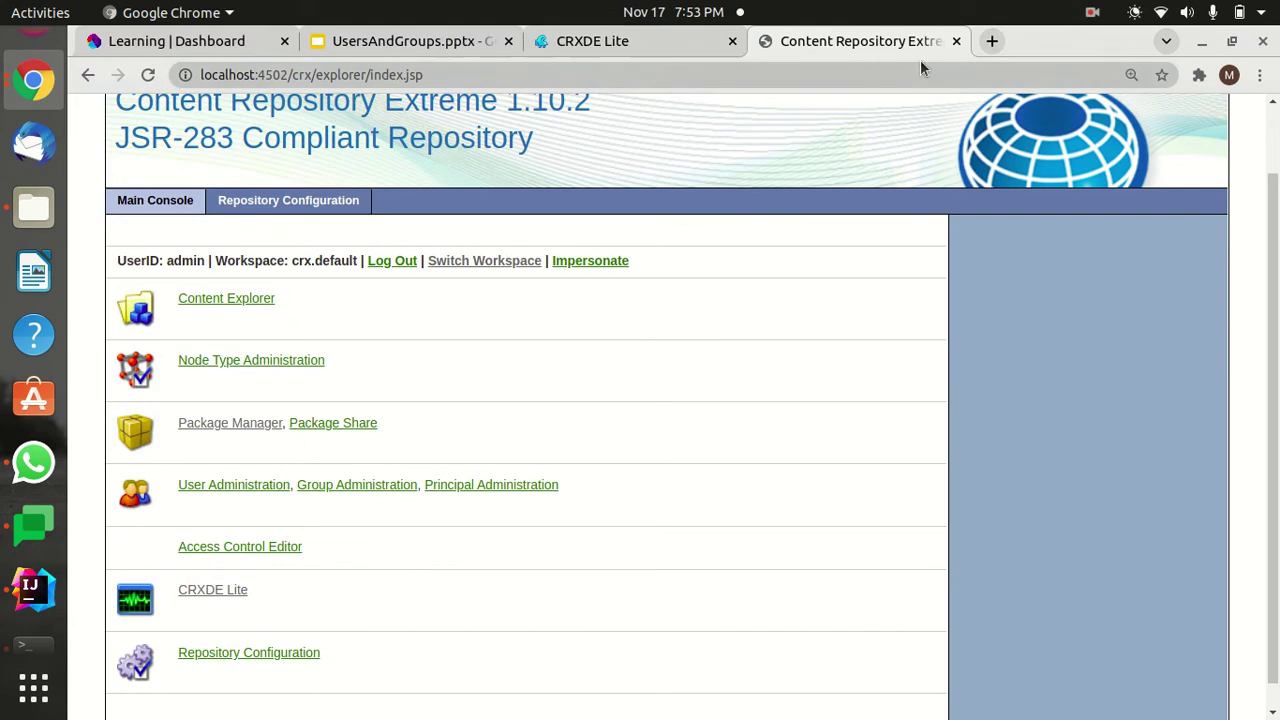
- Open localhost:4502/useradmin in a new browser tab, find joel_user and display that user's permissions
click(993, 42)
text(useradmin)
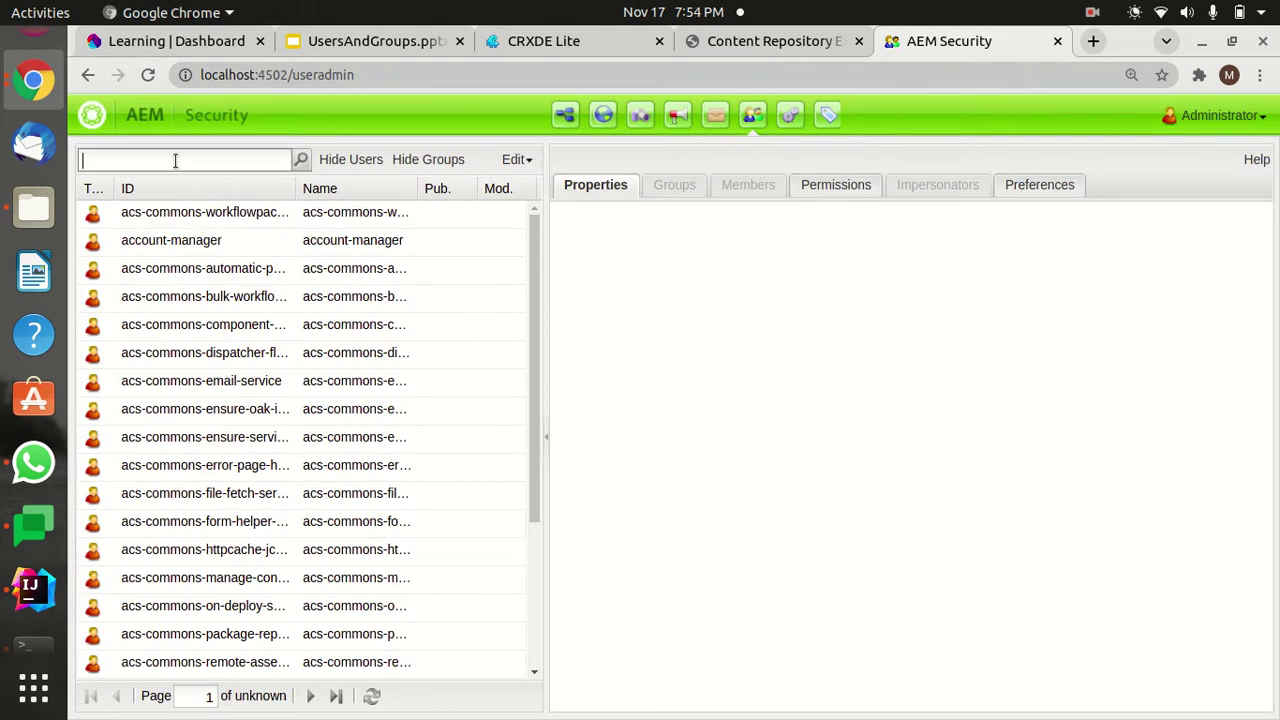
text(joel_user)
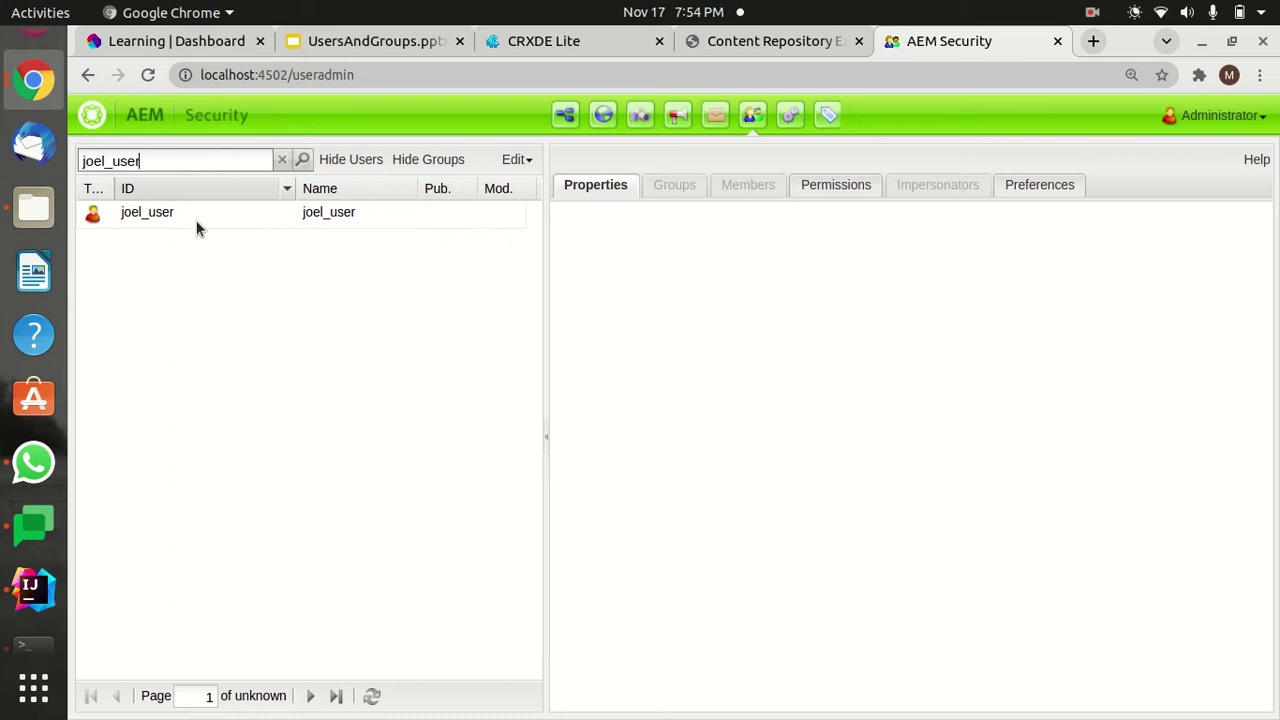
click(207, 212)
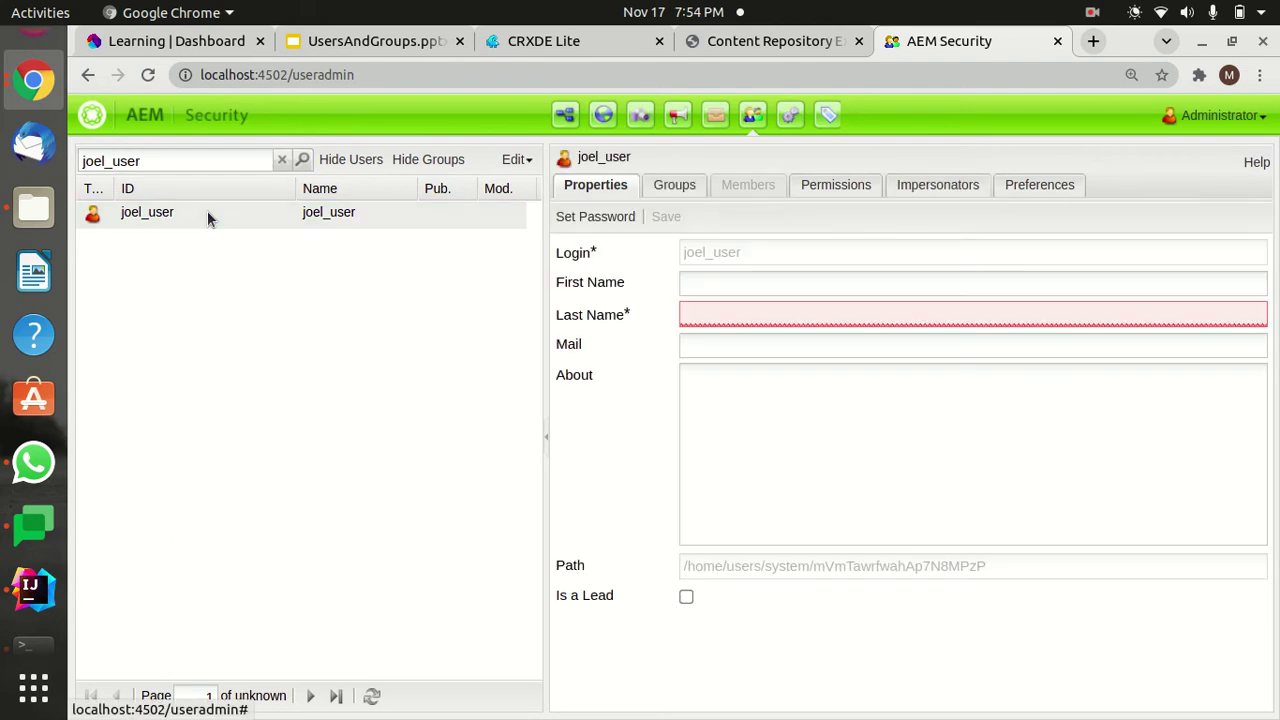
click(828, 188)
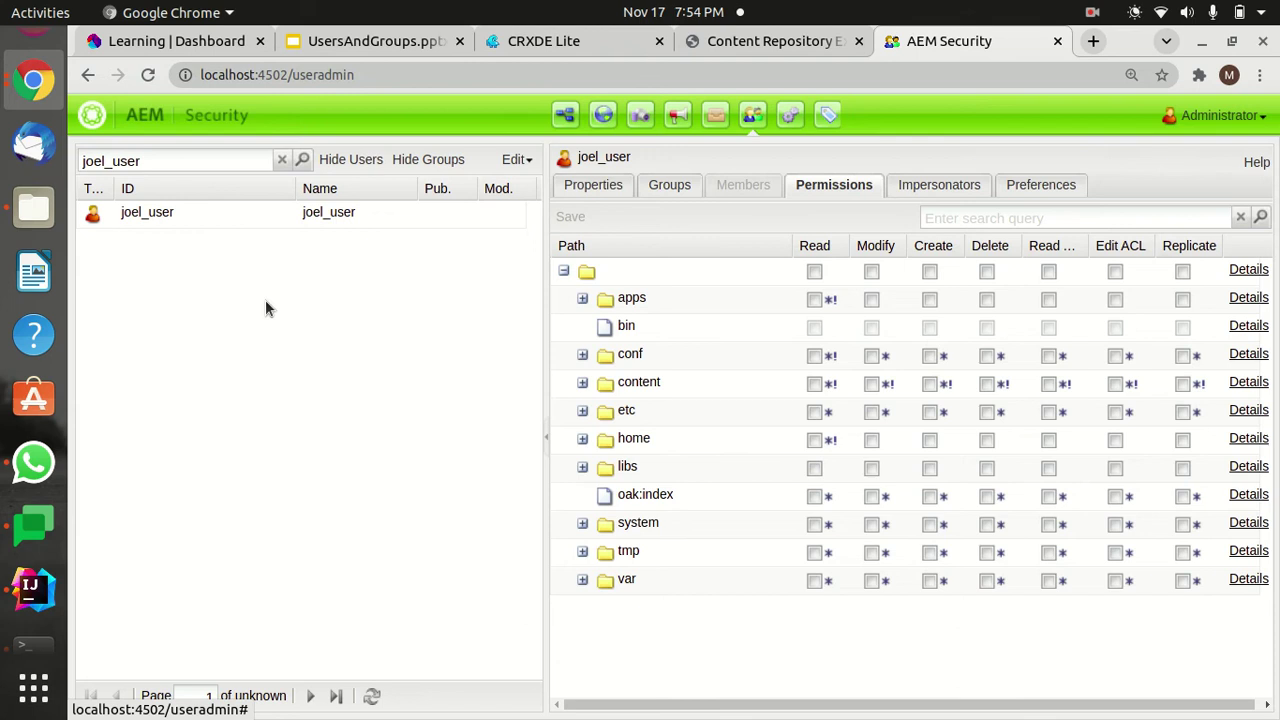
click(32, 588)
click(1190, 44)
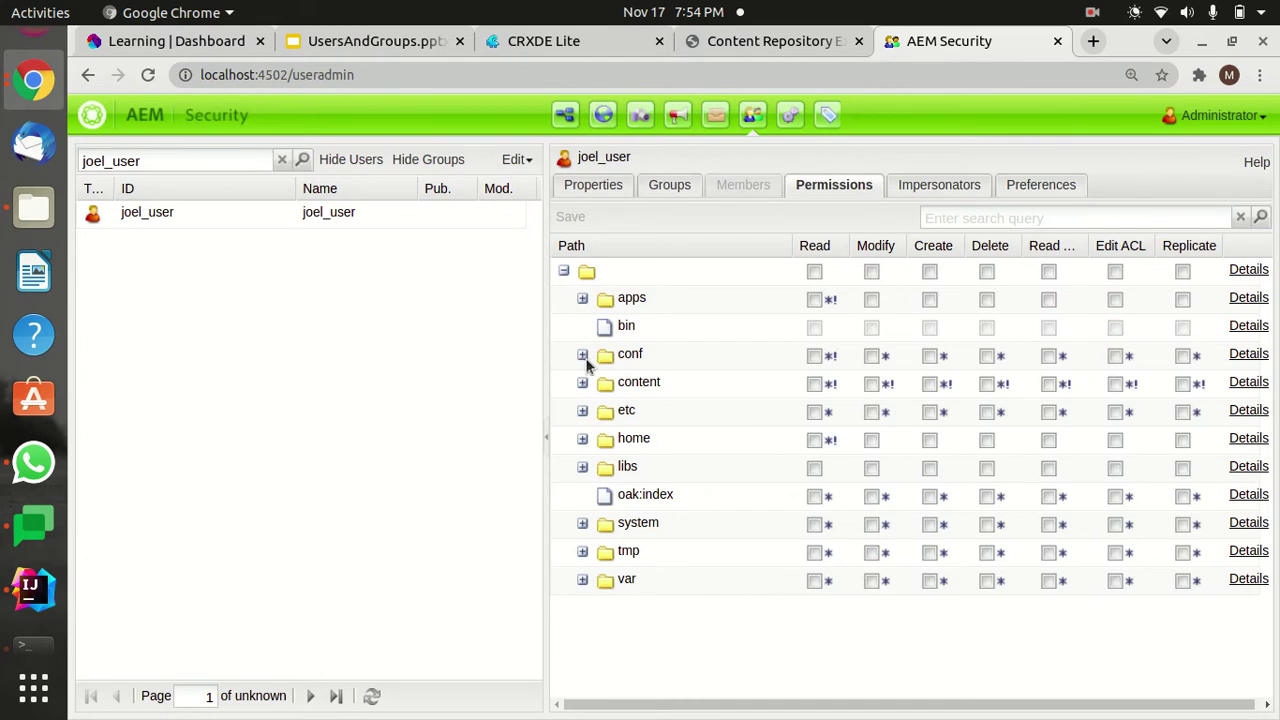
- Open the web console's configuration page at localhost:4502/system/console/configMgr in a new browser tab
click(1091, 47)
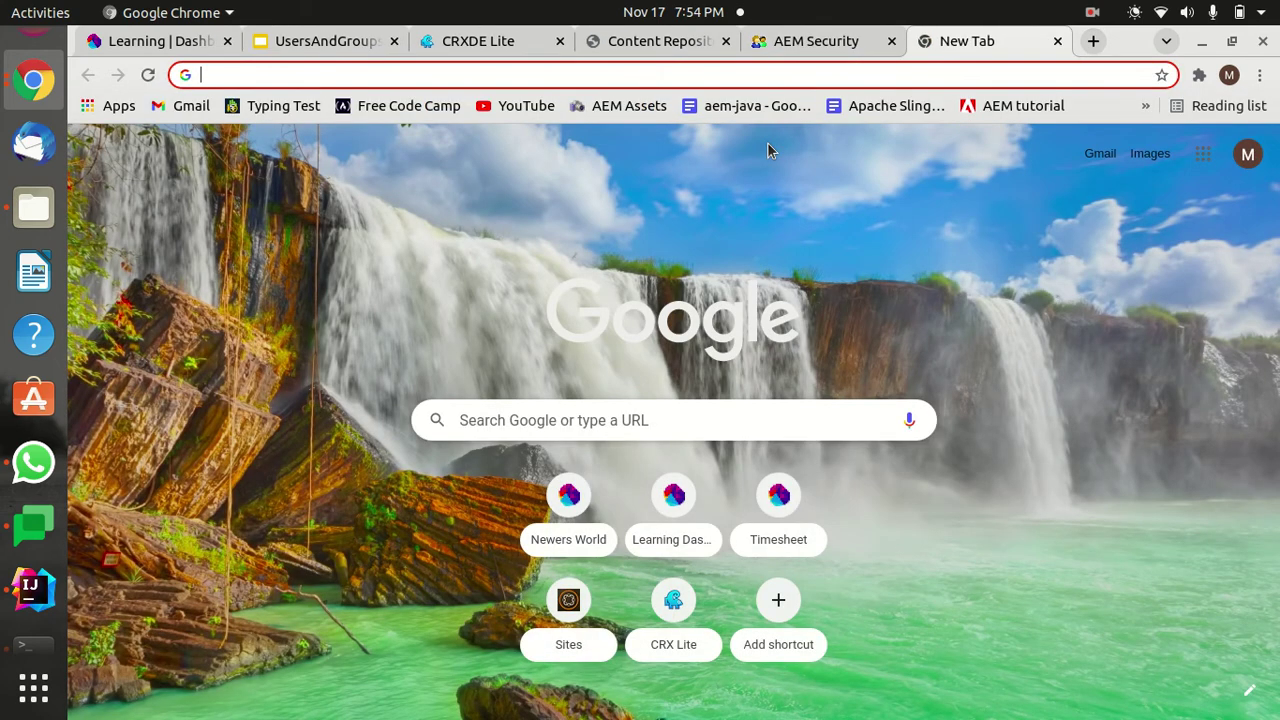
text(localhost:4502)
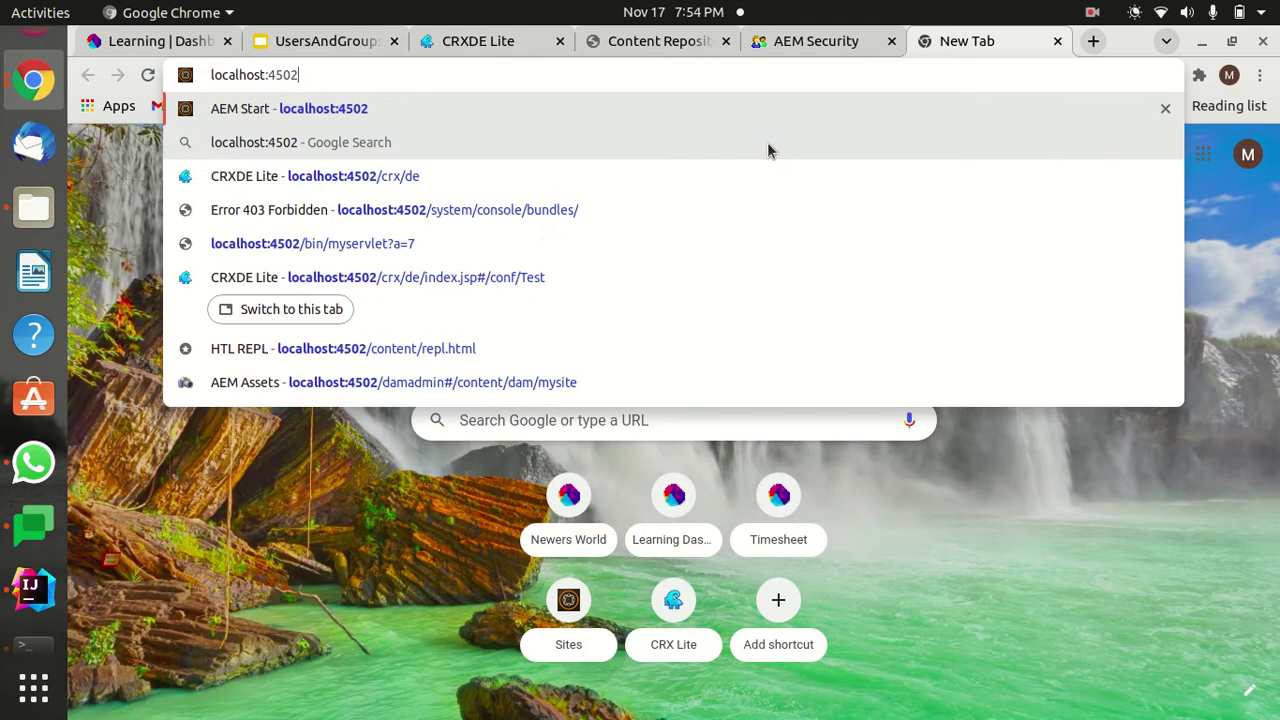
text(/system/co)
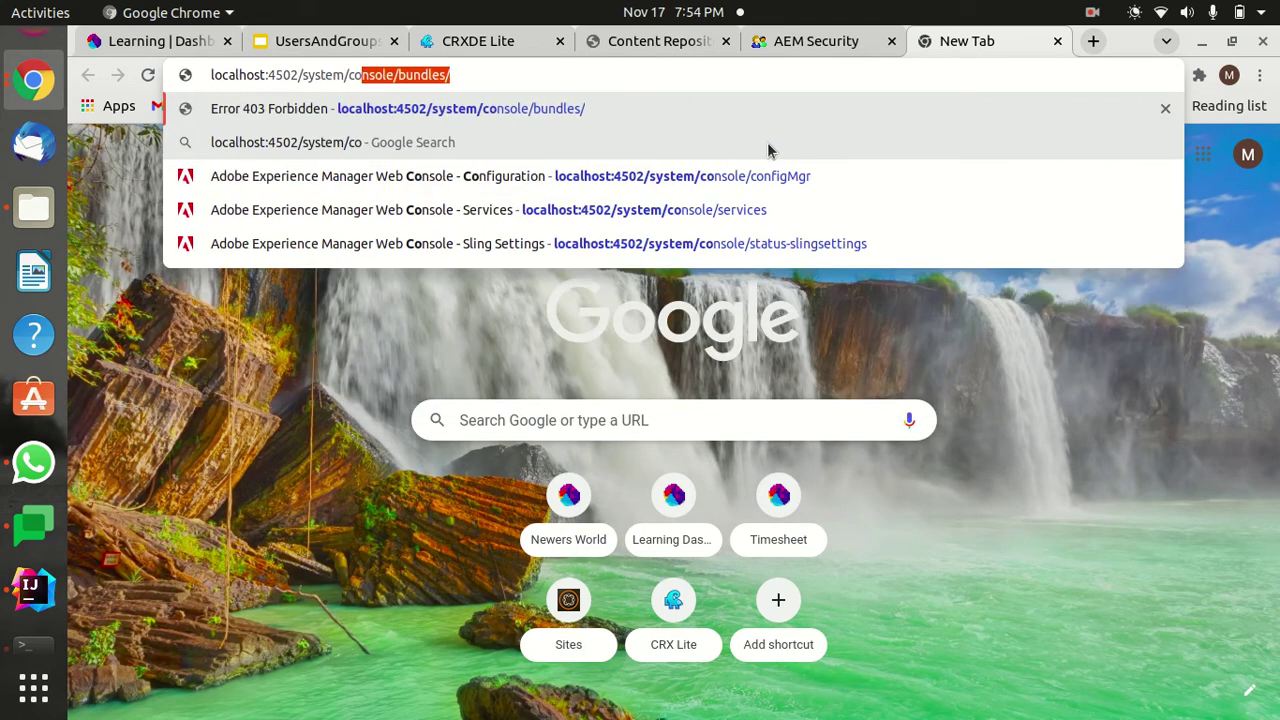
text(nsole/conffg)
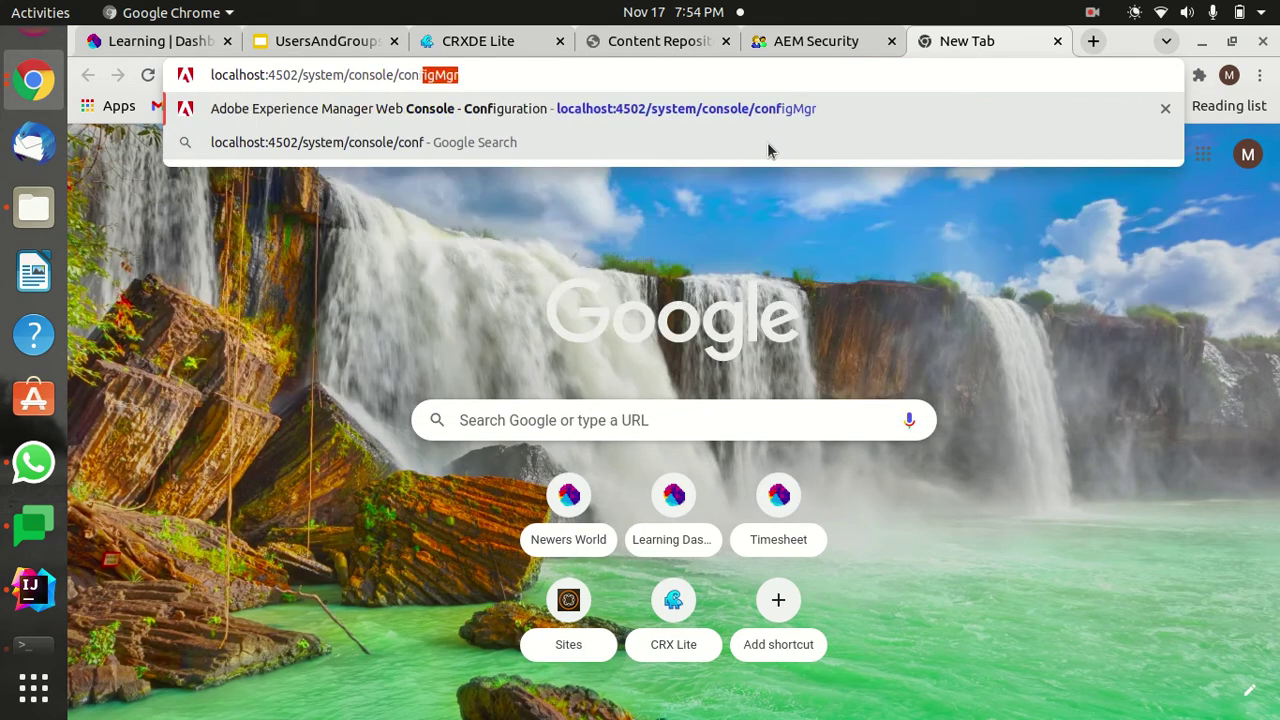
key(Return)
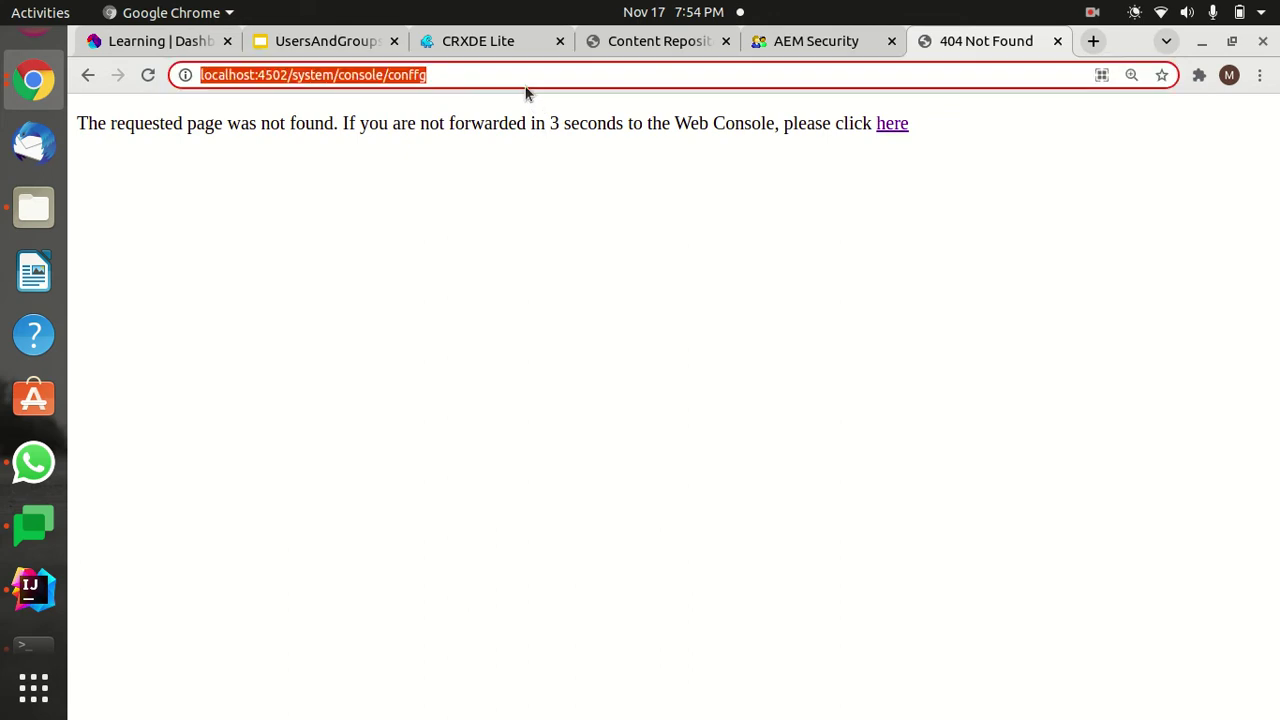
double_click(526, 87)
key(Right)
key(BackSpace)
key(BackSpace)
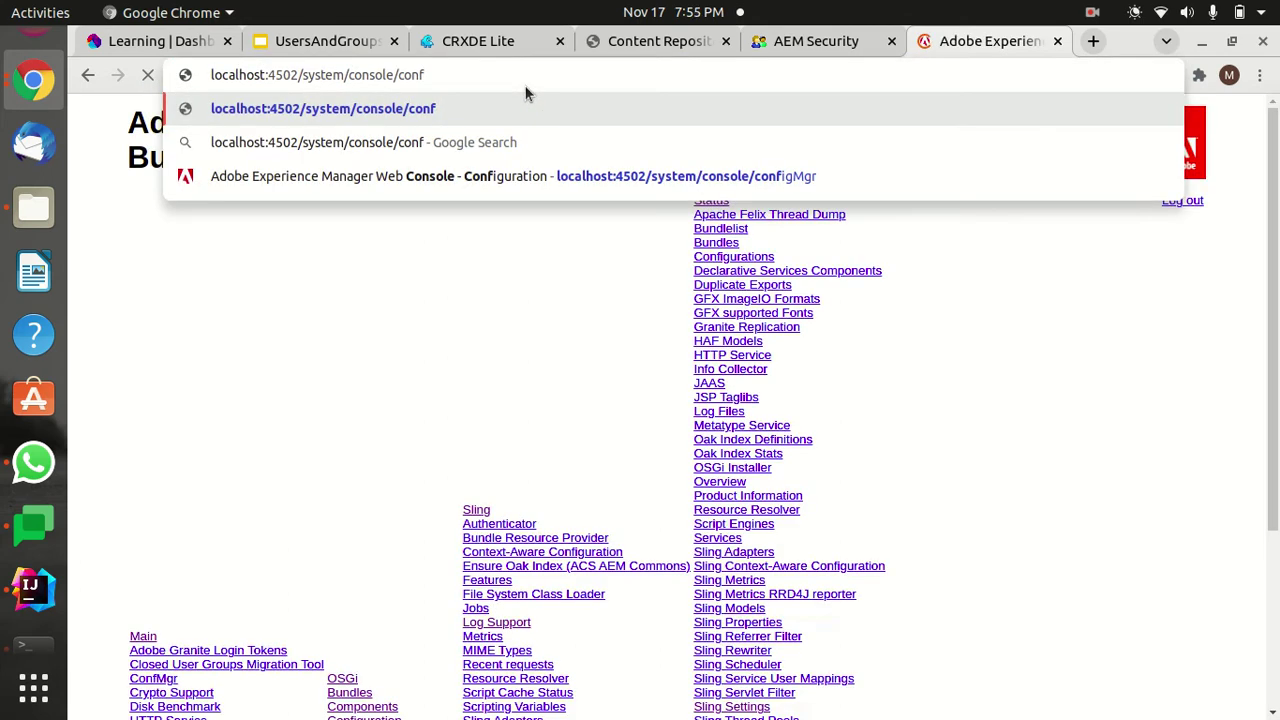
text(ig)
key(Return)
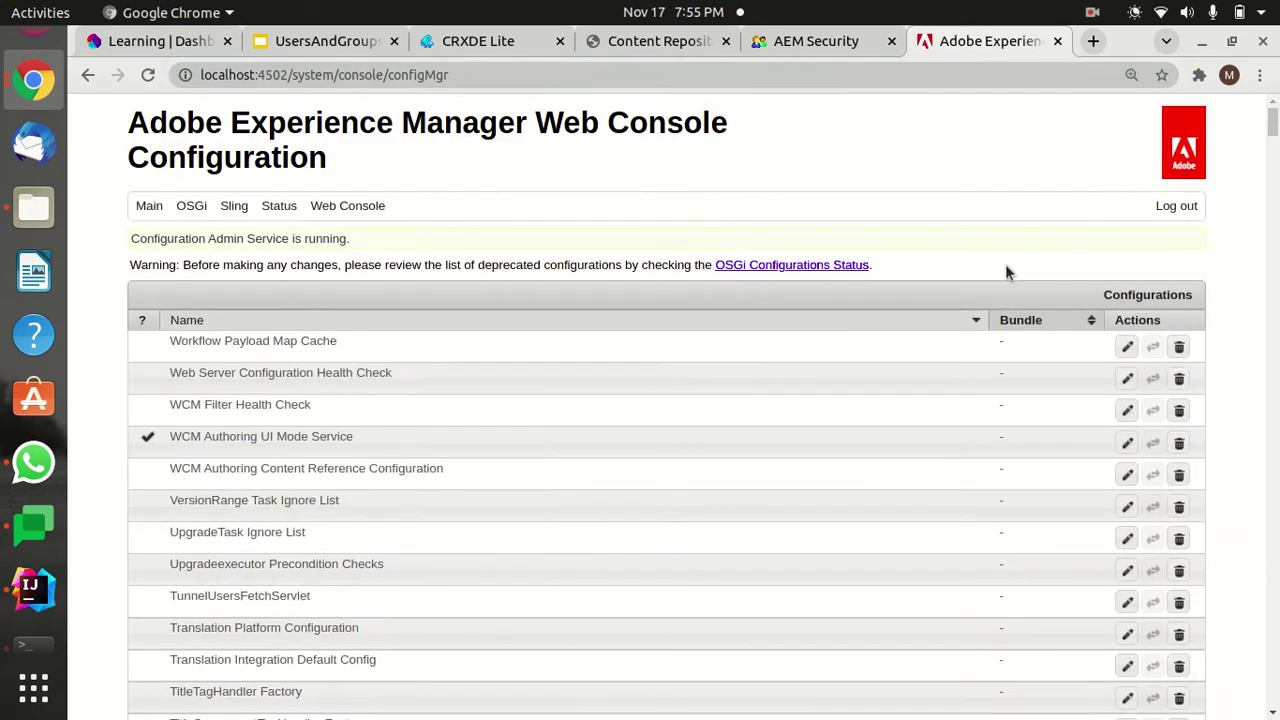
- Search the configuration page for "apache sling" and go through the matches to the Service User Mapper Service Amendment entry
key(ctrl+f)
text(ap)
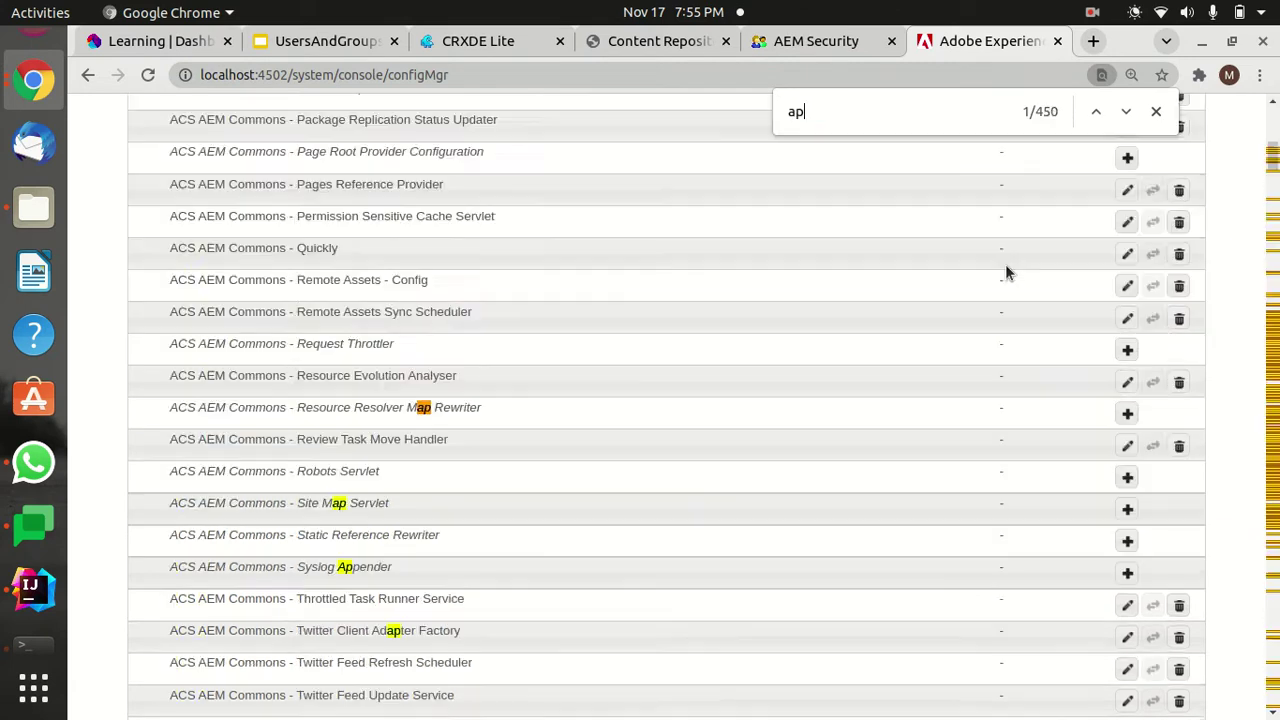
text(ache sling)
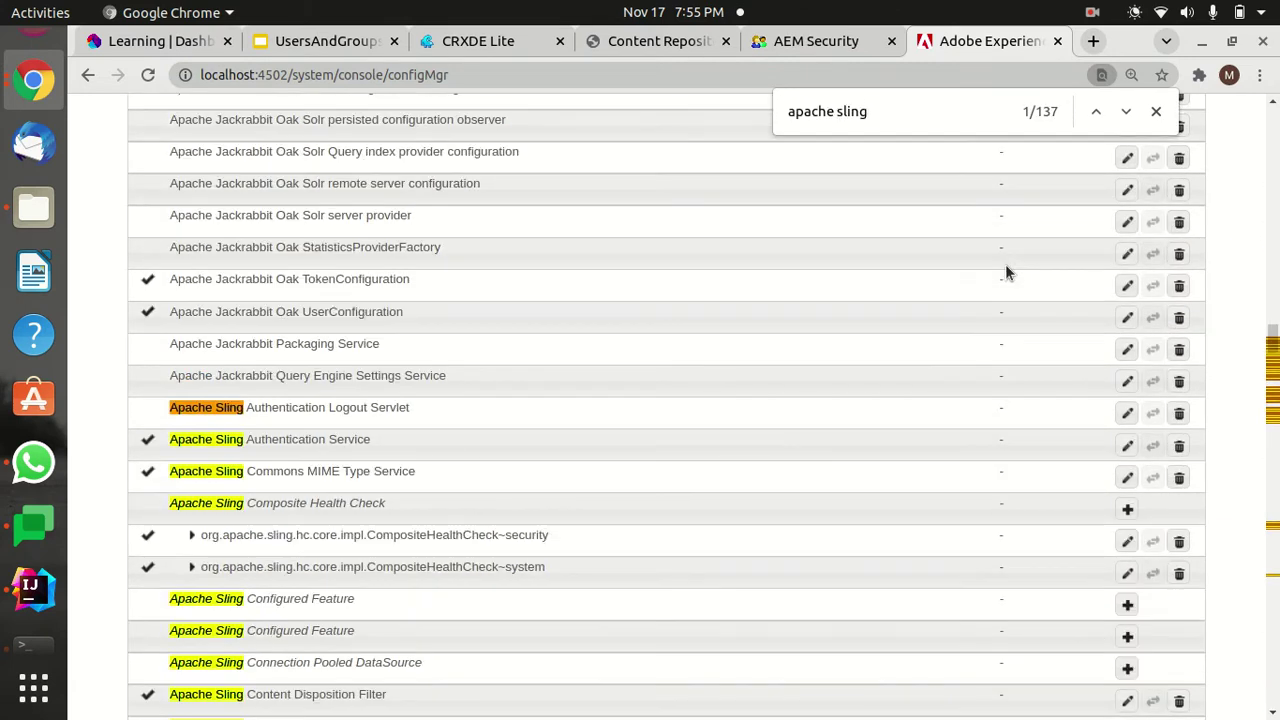
key(shift+Return)
key(shift+Return)
key(shift+Return)
key(shift+Return)
key(shift+Return)
key(shift+Return)
key(shift+Return)
key(shift+Return)
key(shift+Return)
key(shift+Return)
key(shift+Return)
key(shift+Return)
key(shift+Return)
key(shift+Return)
key(shift+Return)
key(shift+Return)
key(shift+Return)
key(shift+Return)
key(shift+Return)
key(shift+Return)
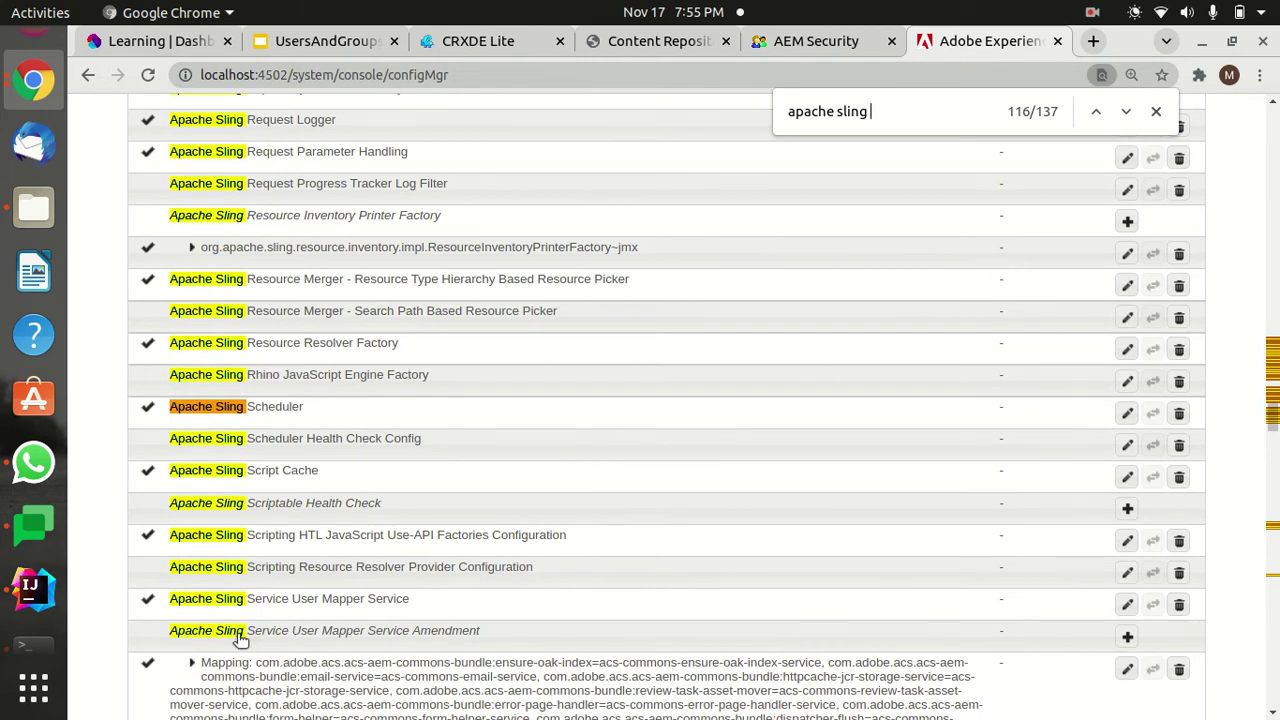
- View the empty Ranking and Service Mappings fields of a new Apache Sling Service User Mapper Service Amendment at larger zoom, and close it unsaved
click(338, 636)
click(380, 362)
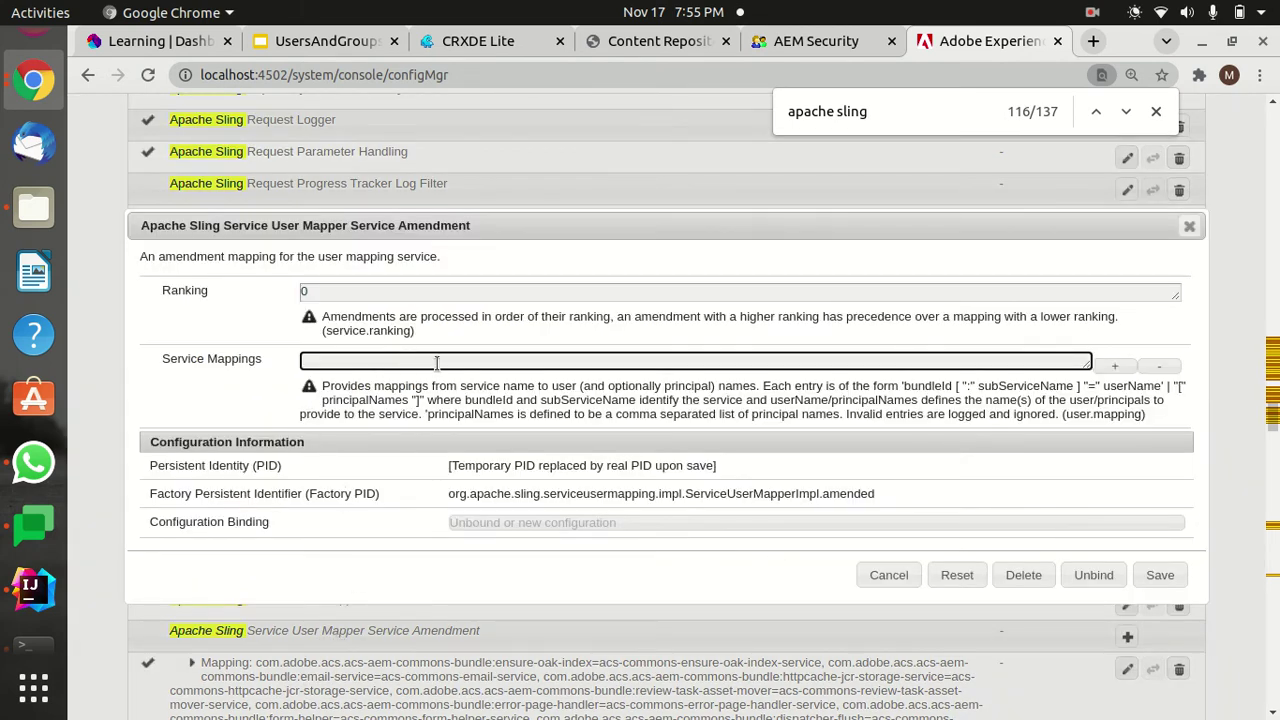
key(ctrl+plus)
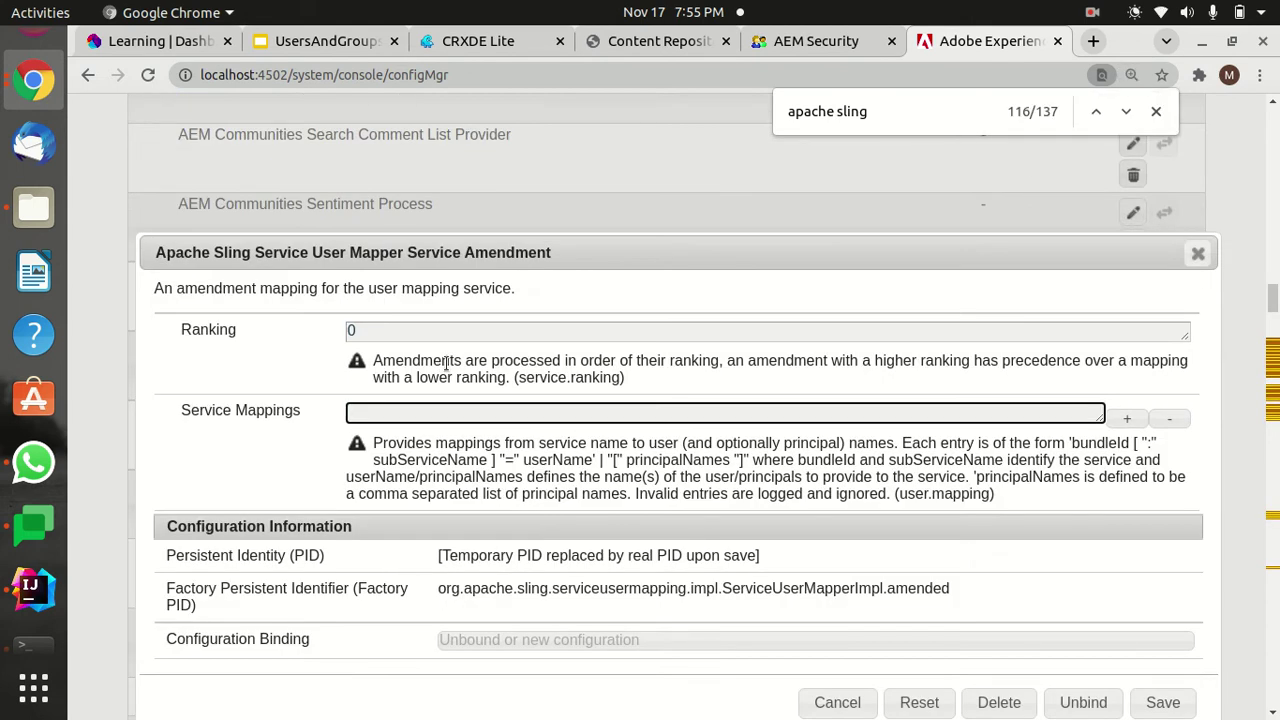
click(1197, 253)
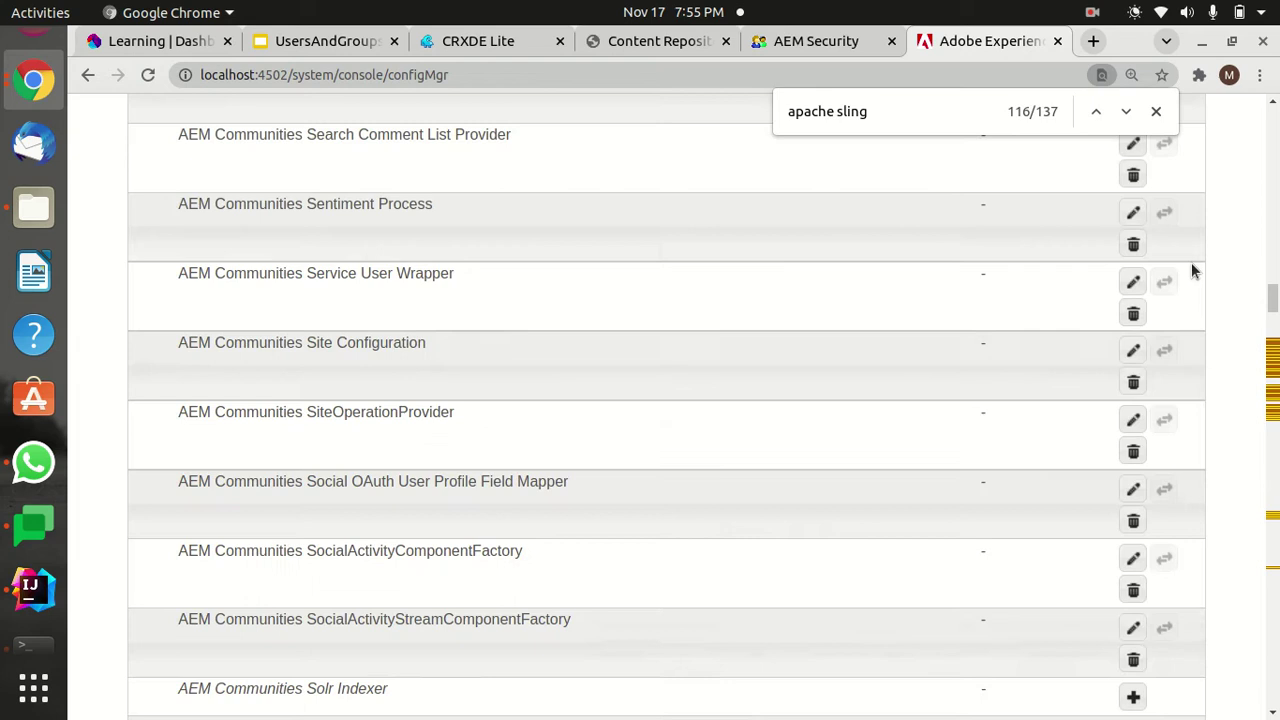
- Open the web console's OSGi bundles list to look up the symbolic name of the project's core bundle
drag(1273, 298, 1273, 115)
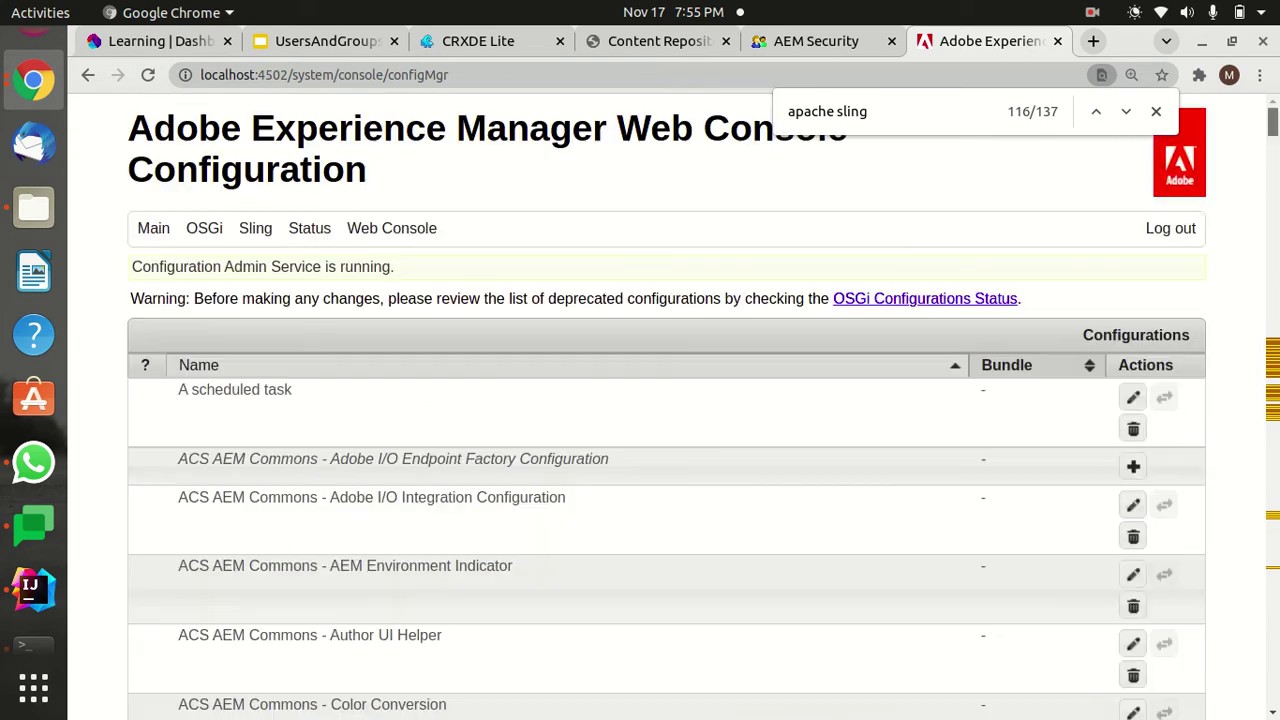
click(202, 228)
click(221, 259)
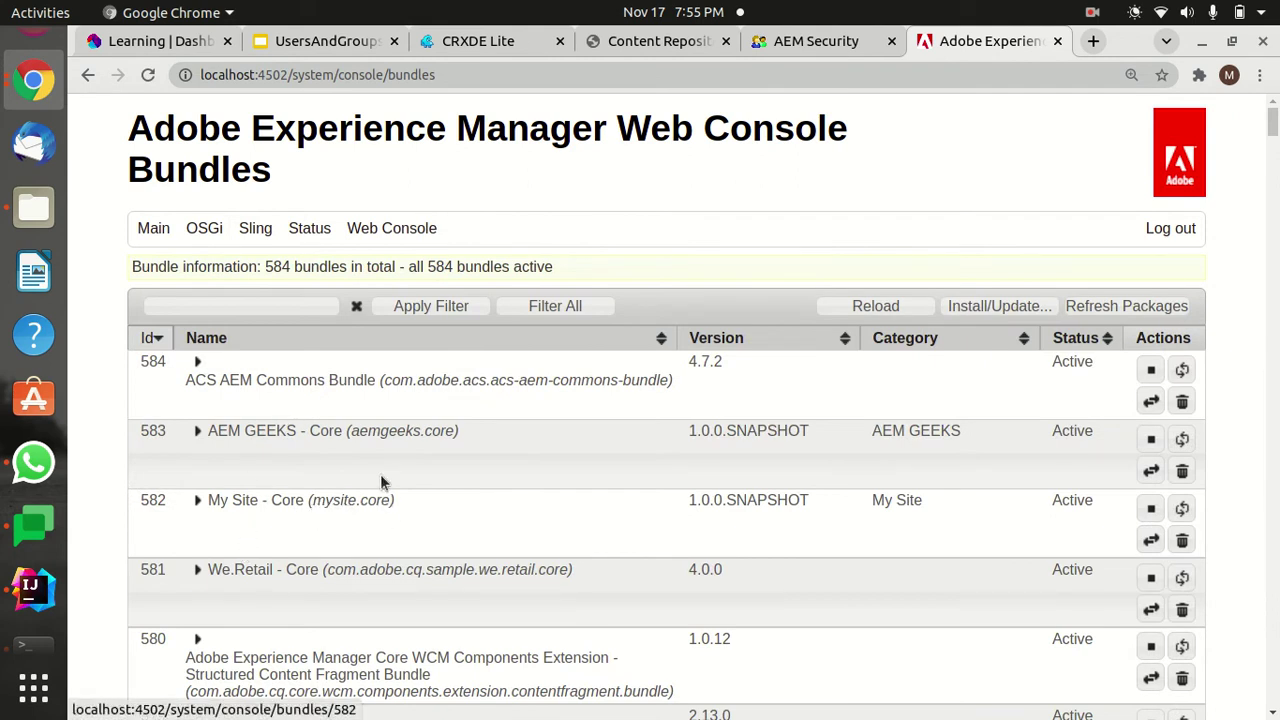
- Return to the web console's OSGi configuration page and search it for "apache sling"
click(219, 236)
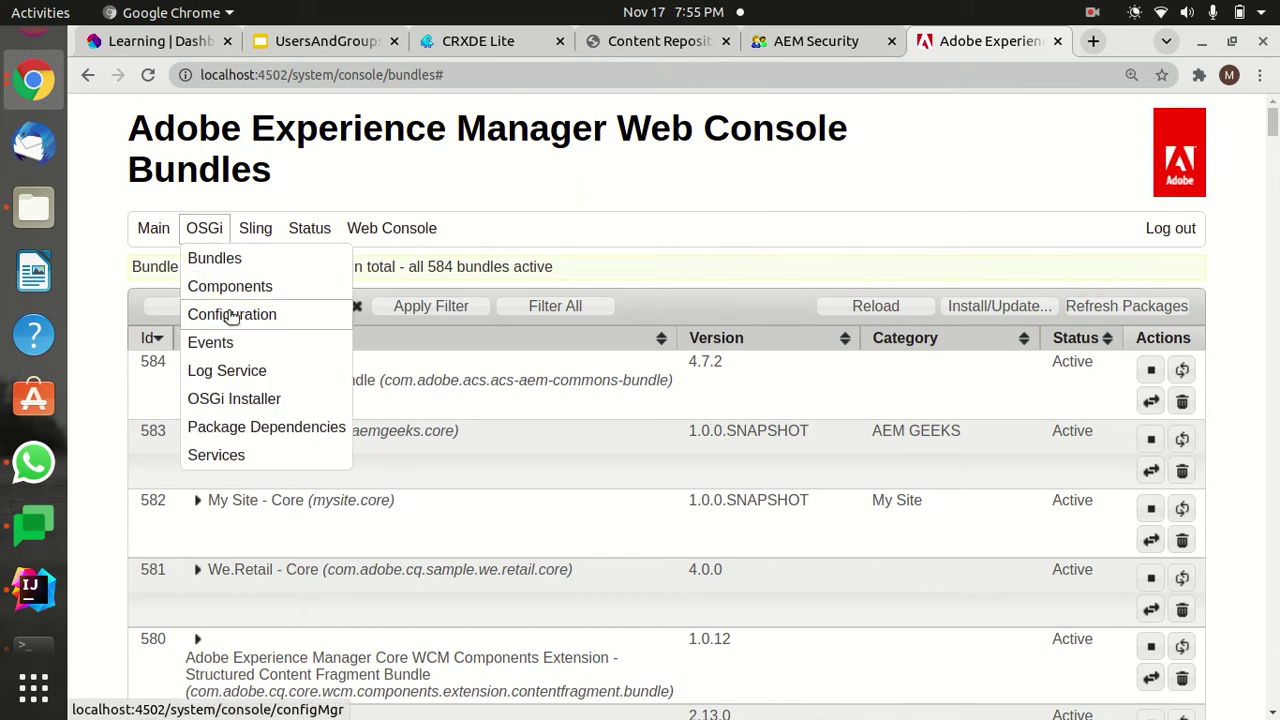
click(275, 315)
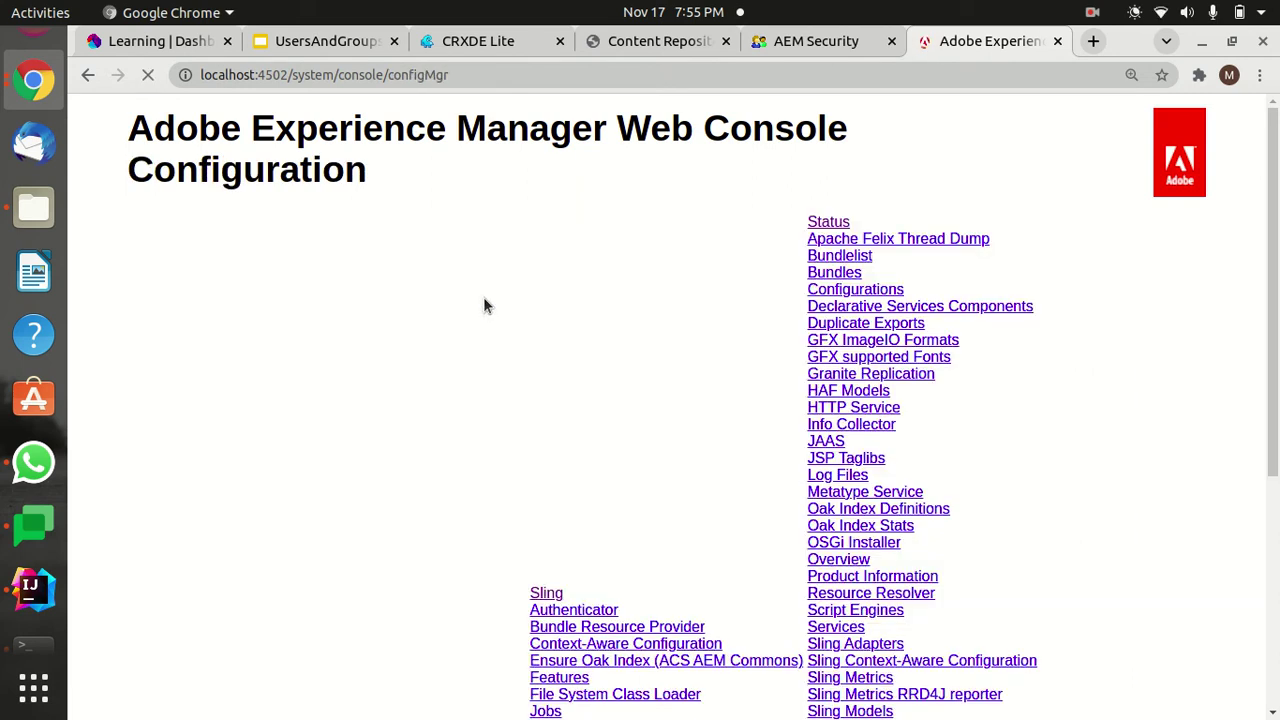
key(ctrl+f)
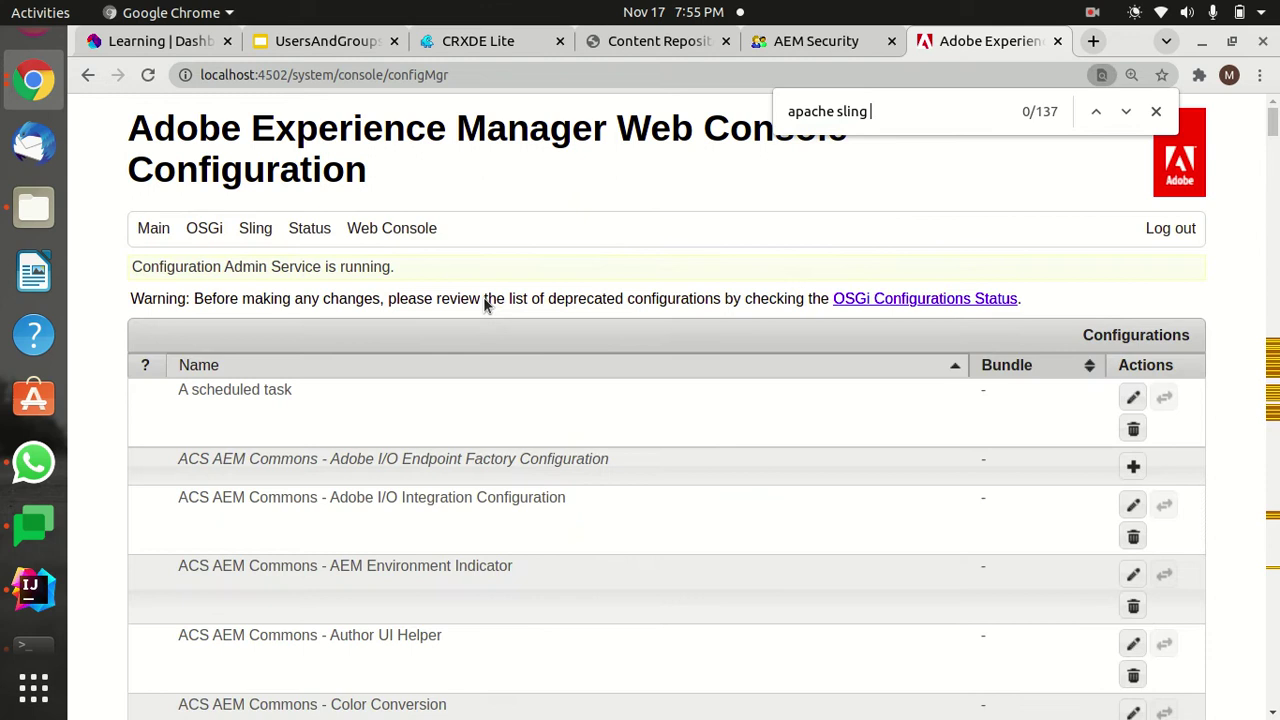
text(mappe)
key(BackSpace)
key(BackSpace)
key(BackSpace)
key(BackSpace)
key(BackSpace)
key(BackSpace)
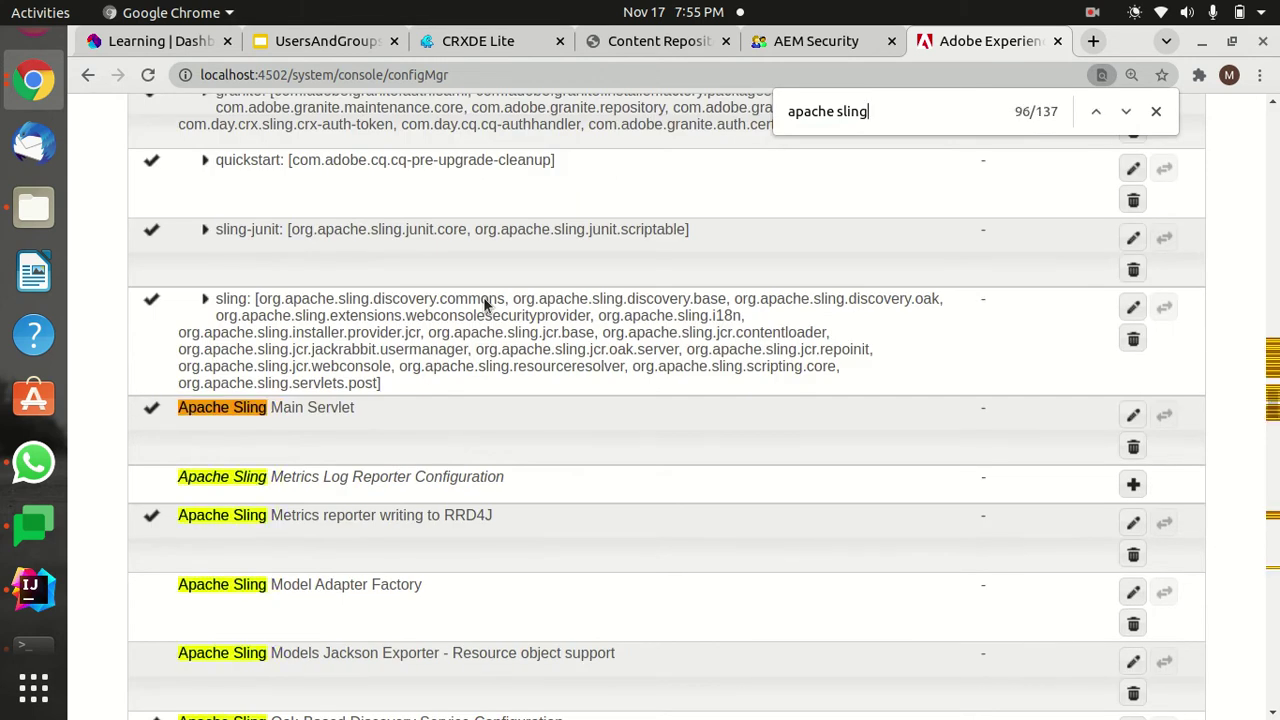
key(Return)
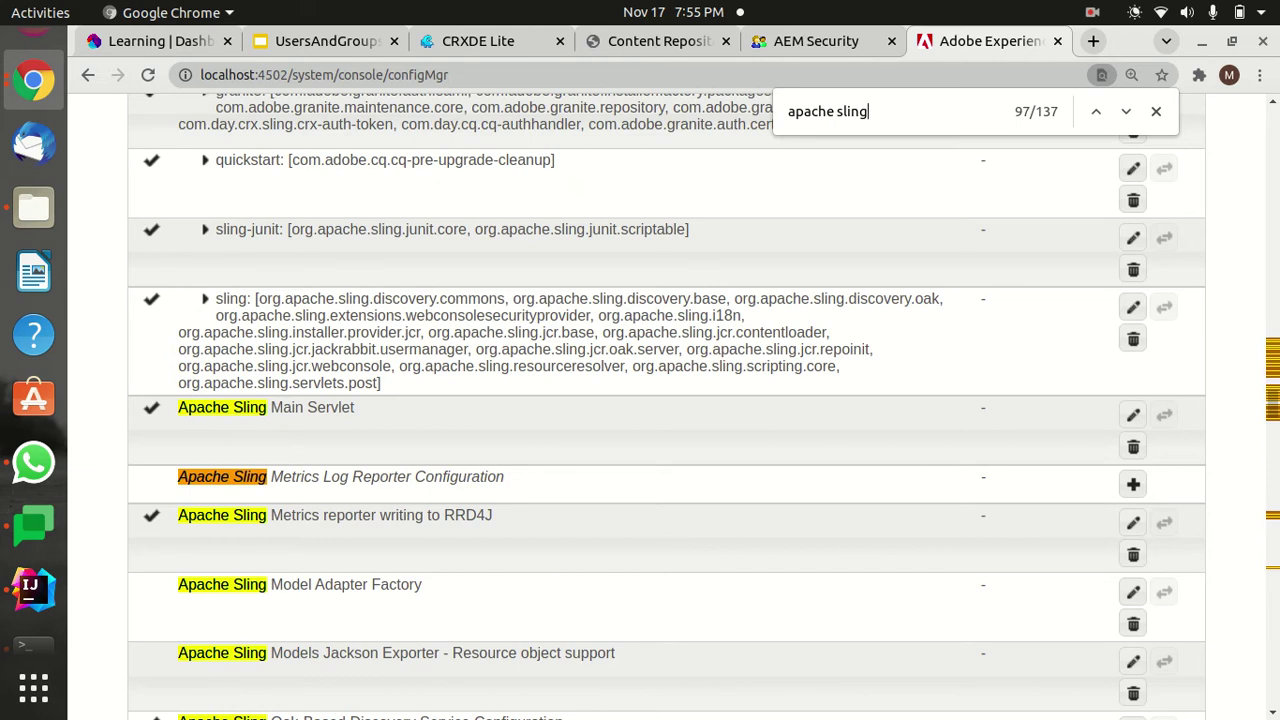
- Look through the "apache sling" matches in the configuration list, then close the search and go back to the list's beginning
scroll(1200, 402, up, 10)
click(901, 120)
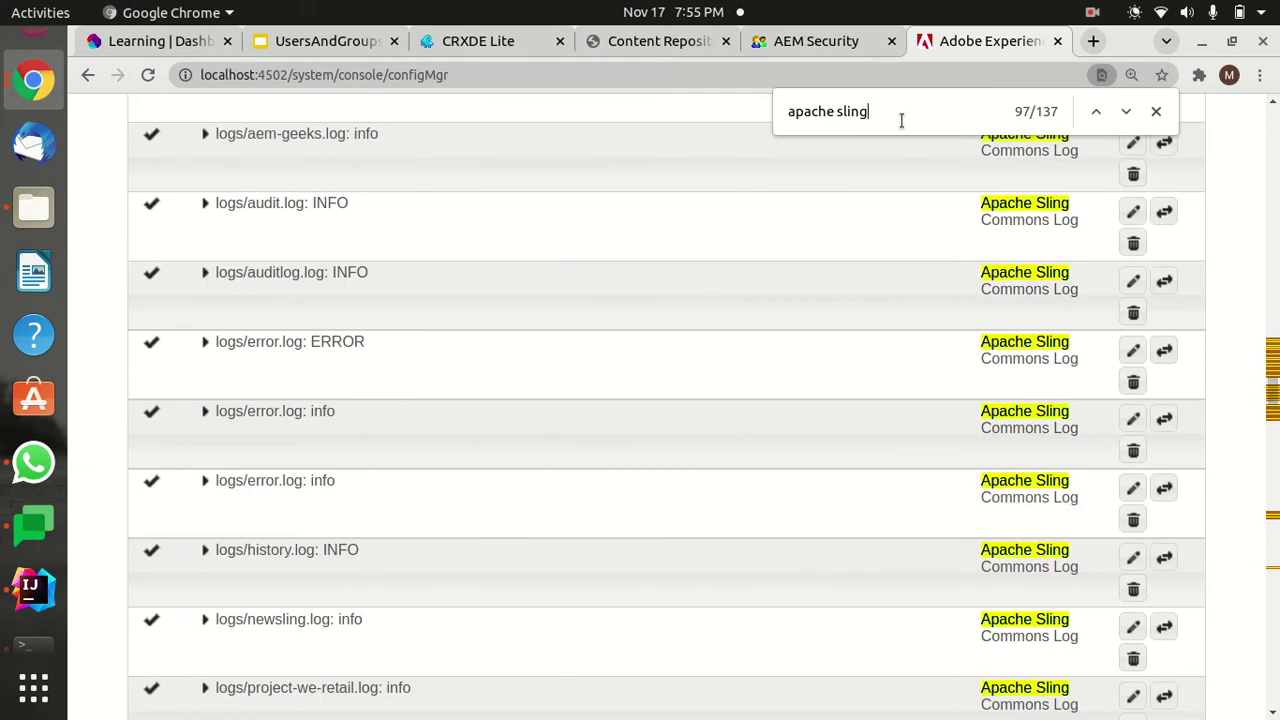
key(Return)
key(ctrl+minus)
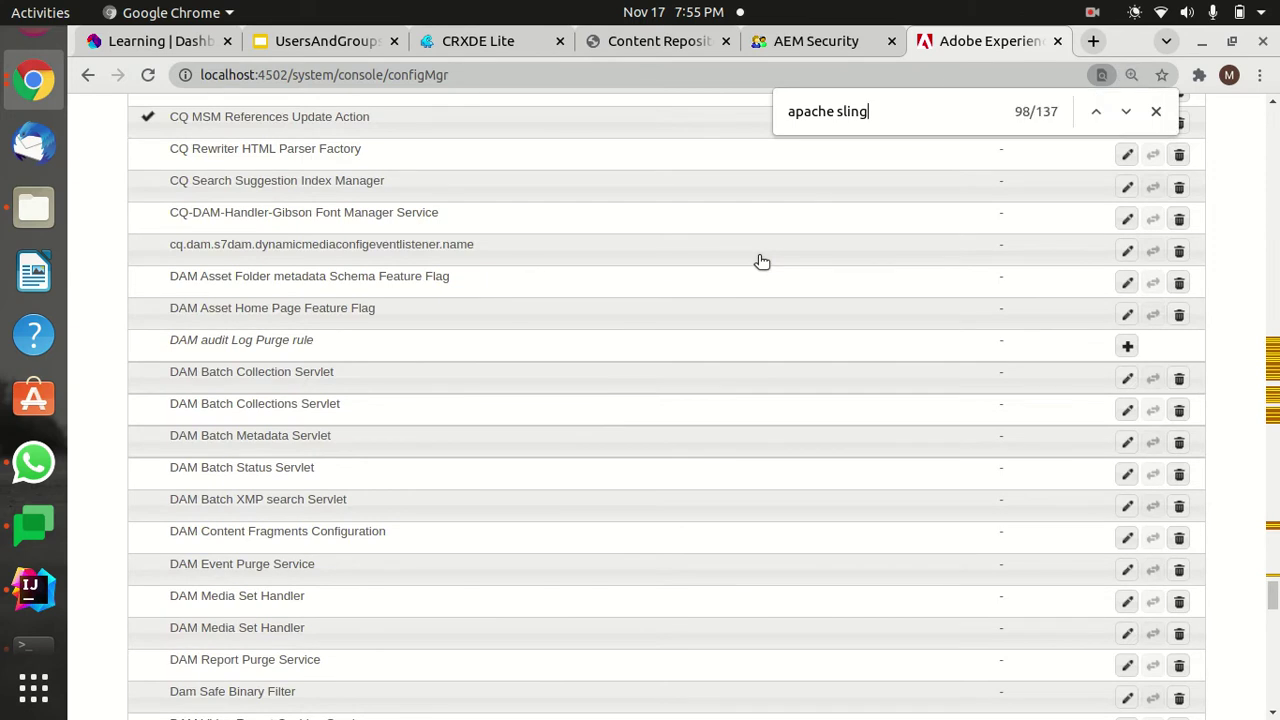
key(ctrl+plus)
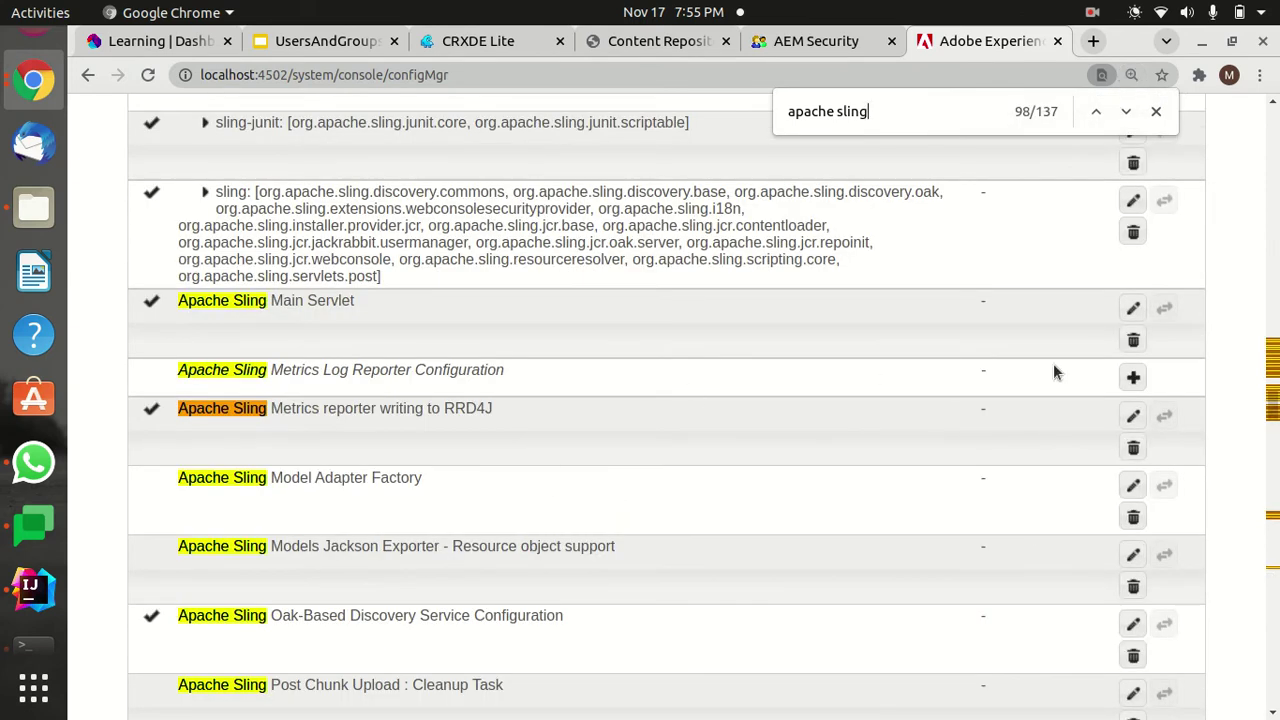
click(1156, 111)
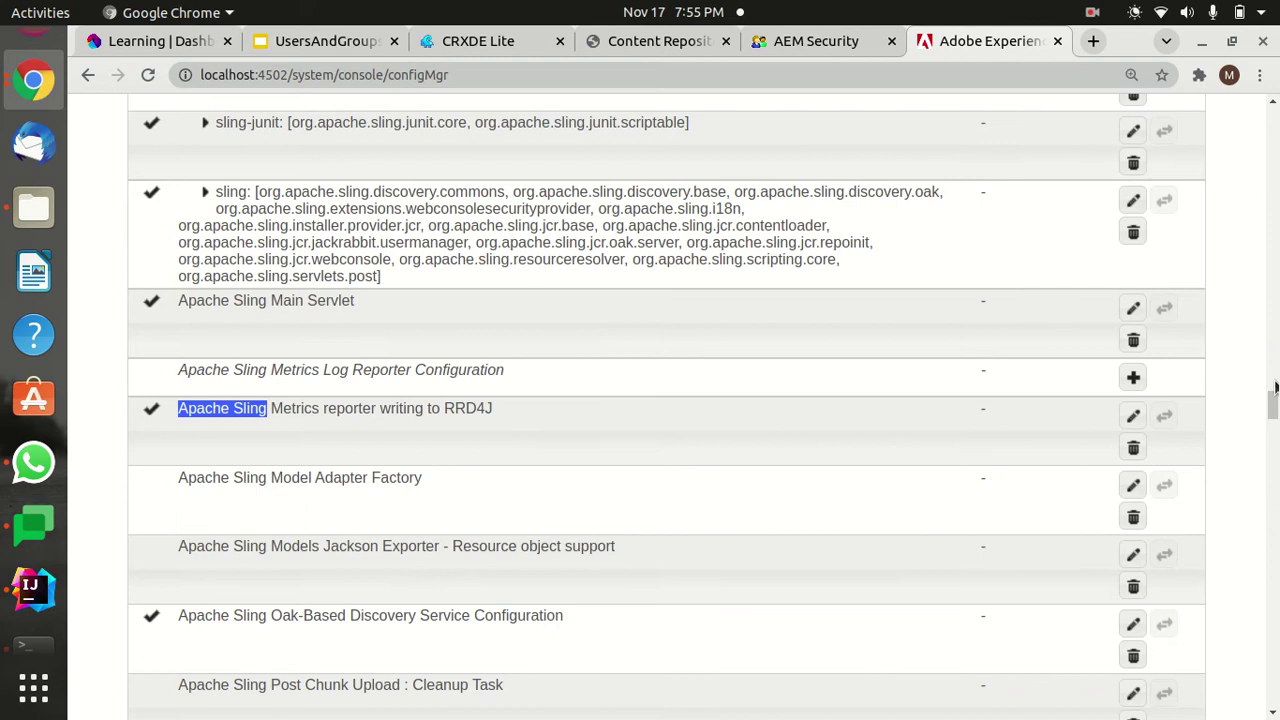
scroll(1272, 392, down, 10)
drag(1272, 392, 1268, 117)
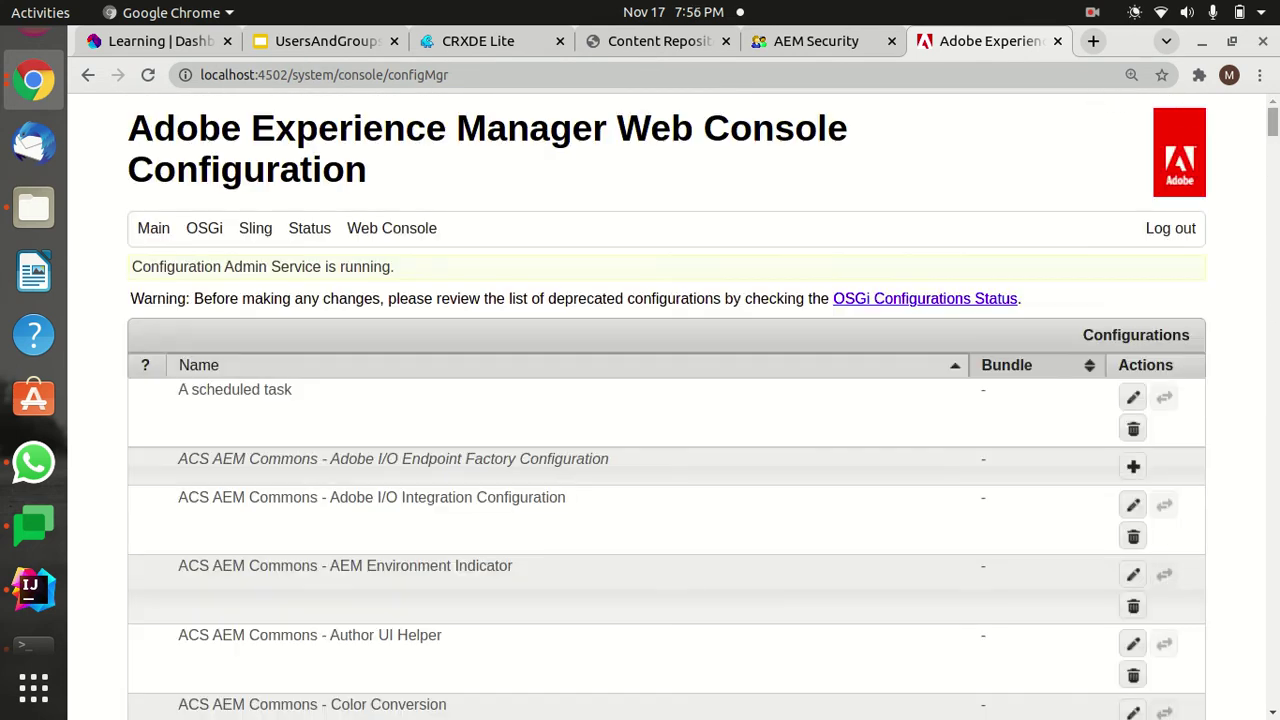
scroll(1270, 120, down, 10)
scroll(1125, 125, up, 10)
- Search the configuration list for "apache sling s" and for "apache sling mapp"
key(ctrl+f)
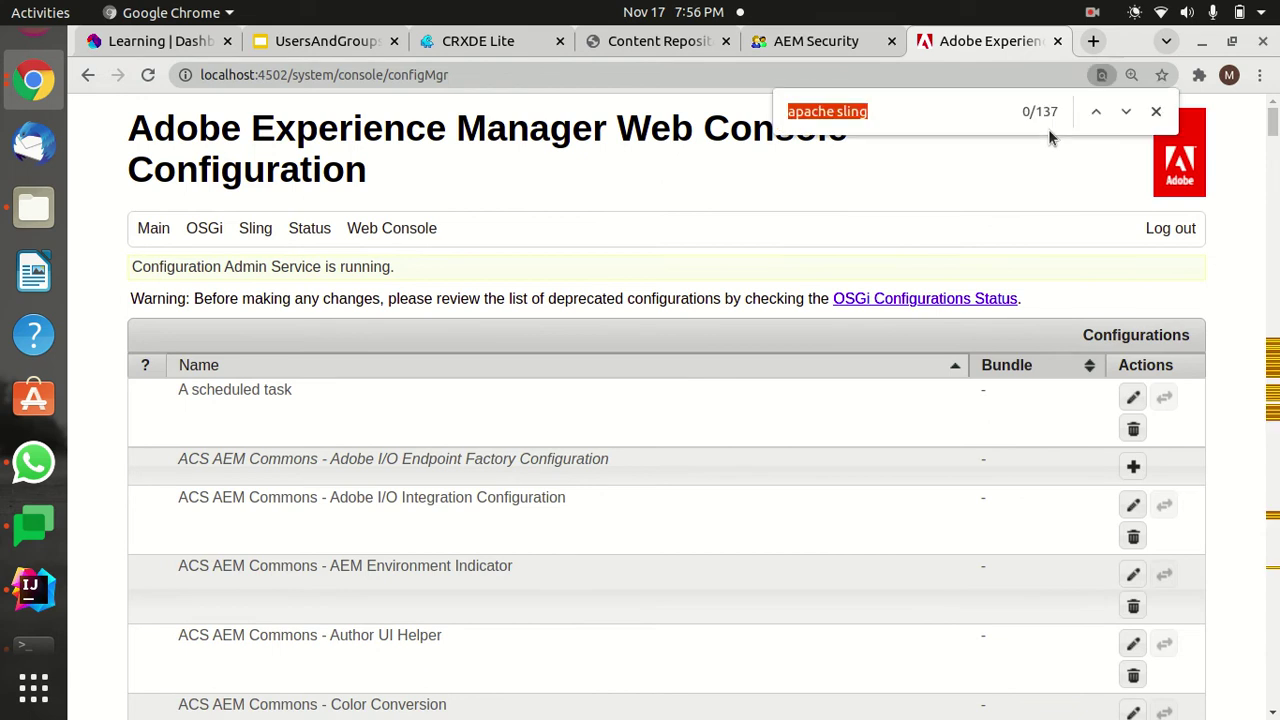
text(apache sling)
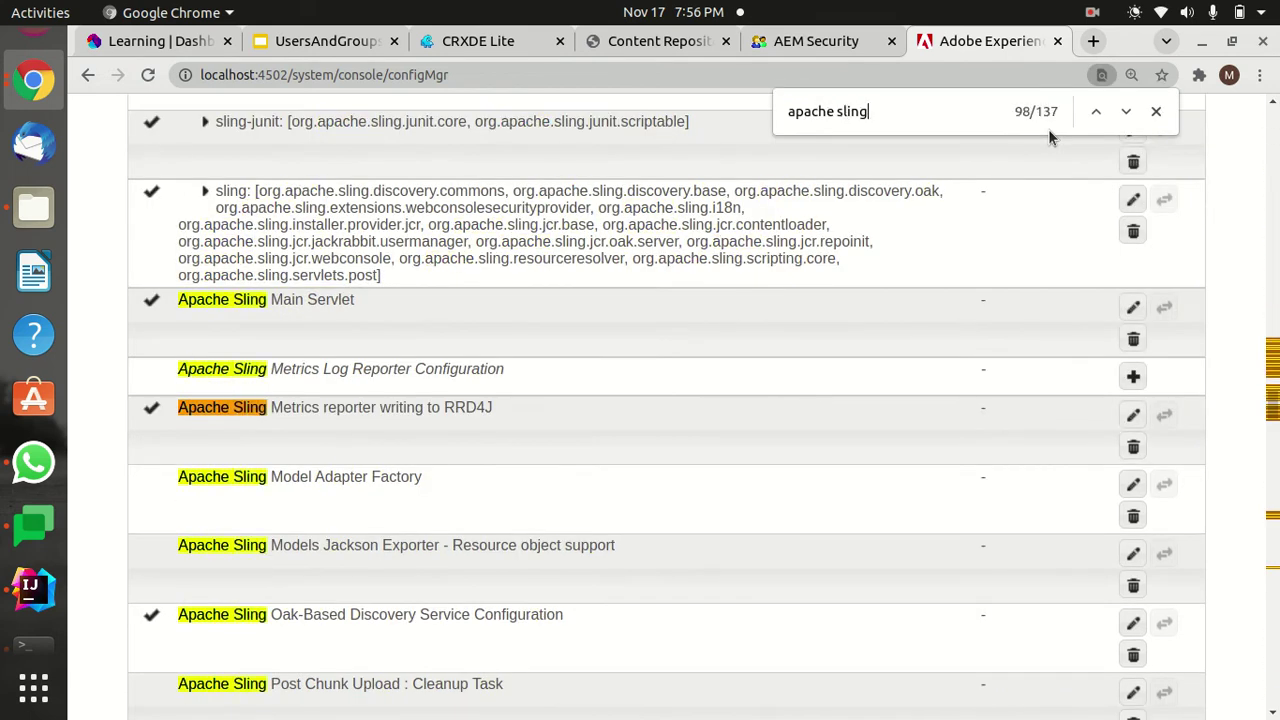
key(BackSpace)
text(s)
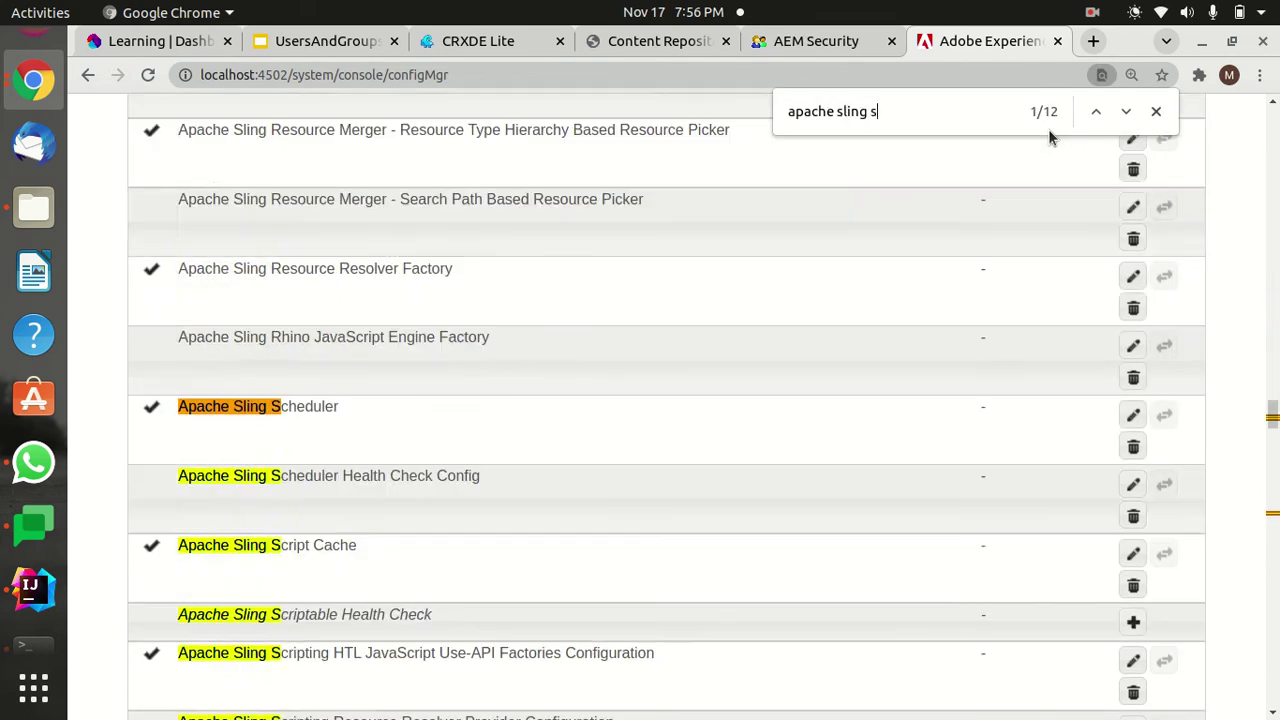
key(BackSpace)
key(BackSpace)
text(mapp)
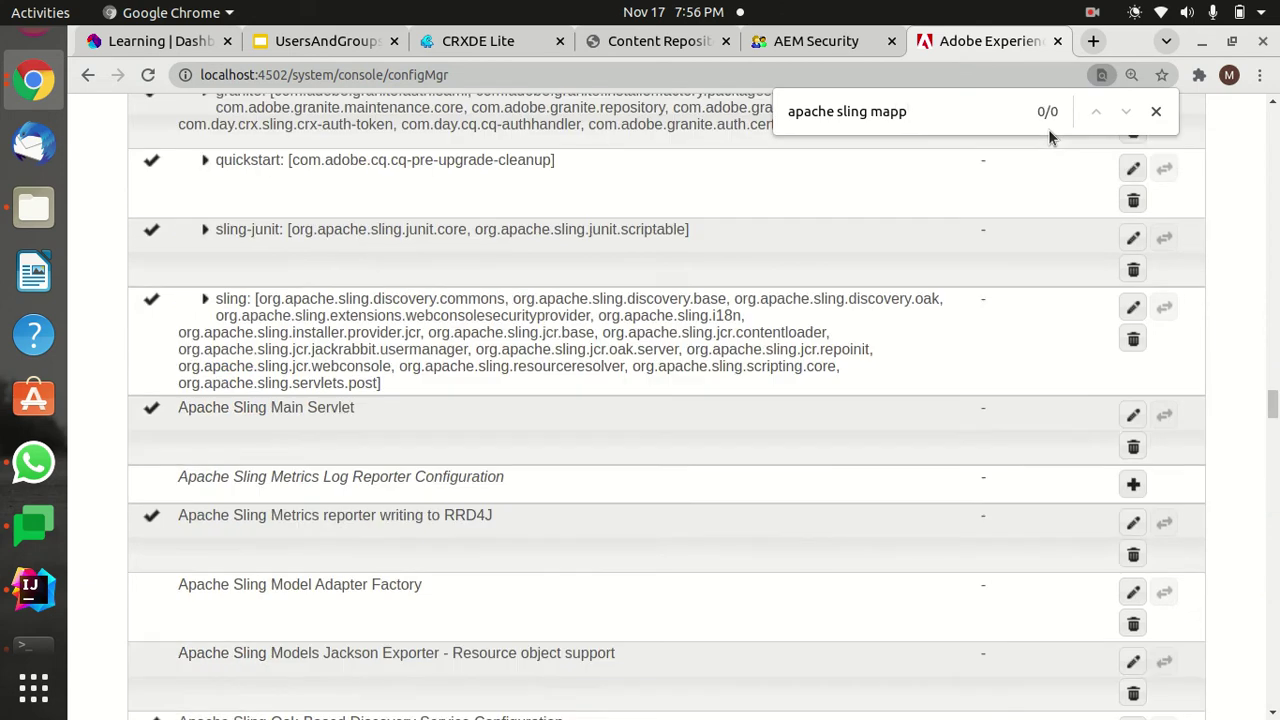
- Try narrowing the configuration list search with "service" as the search term
key(ctrl+a)
key(BackSpace)
text(service)
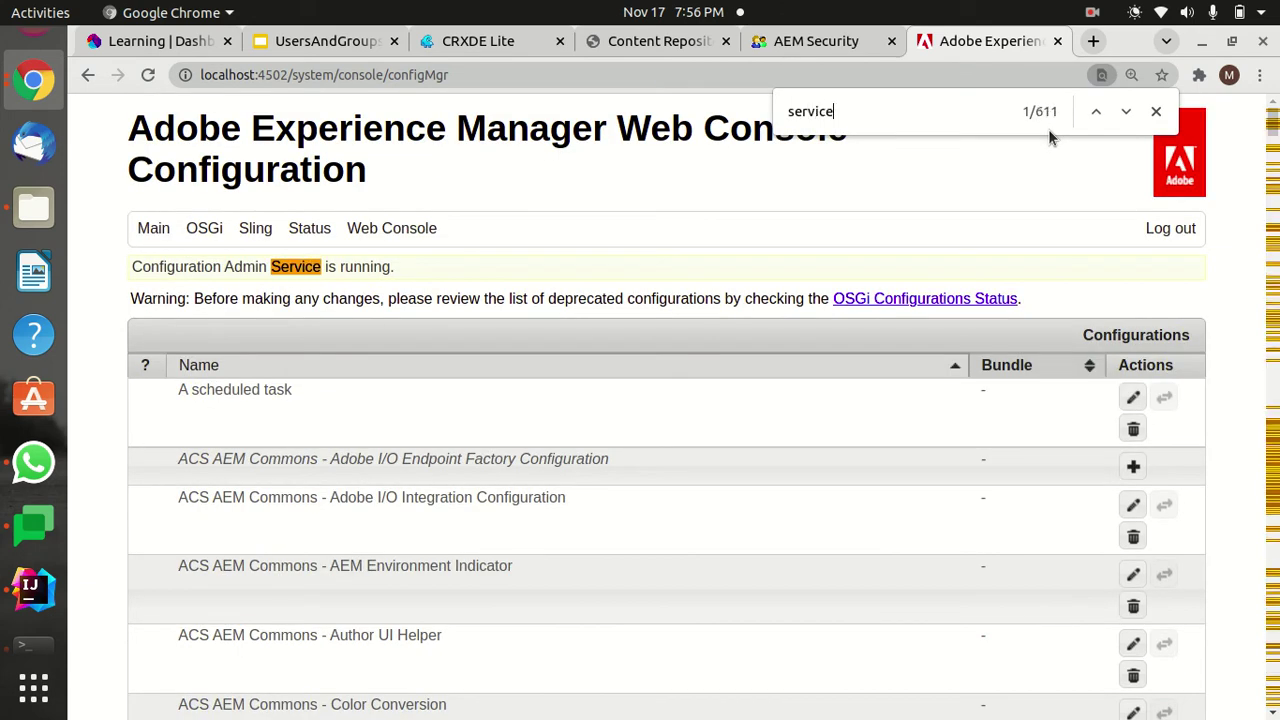
text( mpl)
key(BackSpace)
key(BackSpace)
key(BackSpace)
text(e)
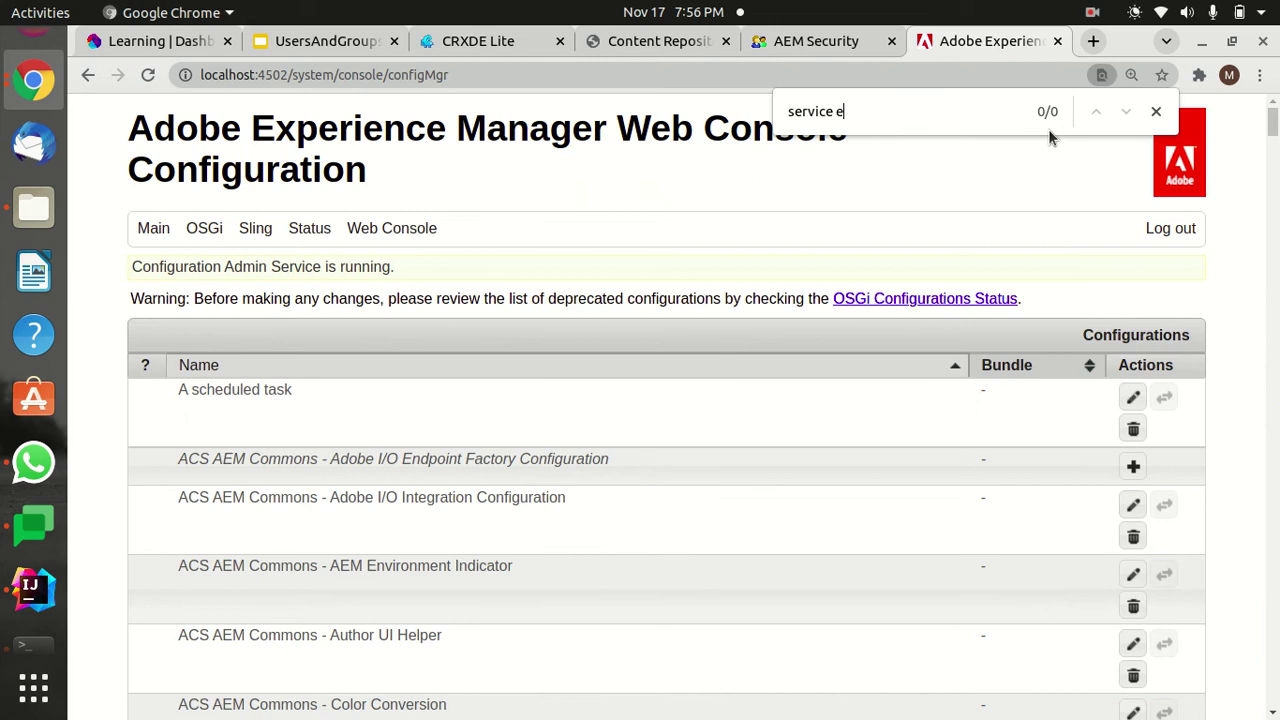
- Search the configuration list for "amendmen" and open a new Apache Sling Service User Mapper Service Amendment
key(BackSpace)
key(BackSpace)
key(BackSpace)
key(BackSpace)
key(BackSpace)
key(BackSpace)
key(BackSpace)
key(BackSpace)
key(BackSpace)
text(amendm)
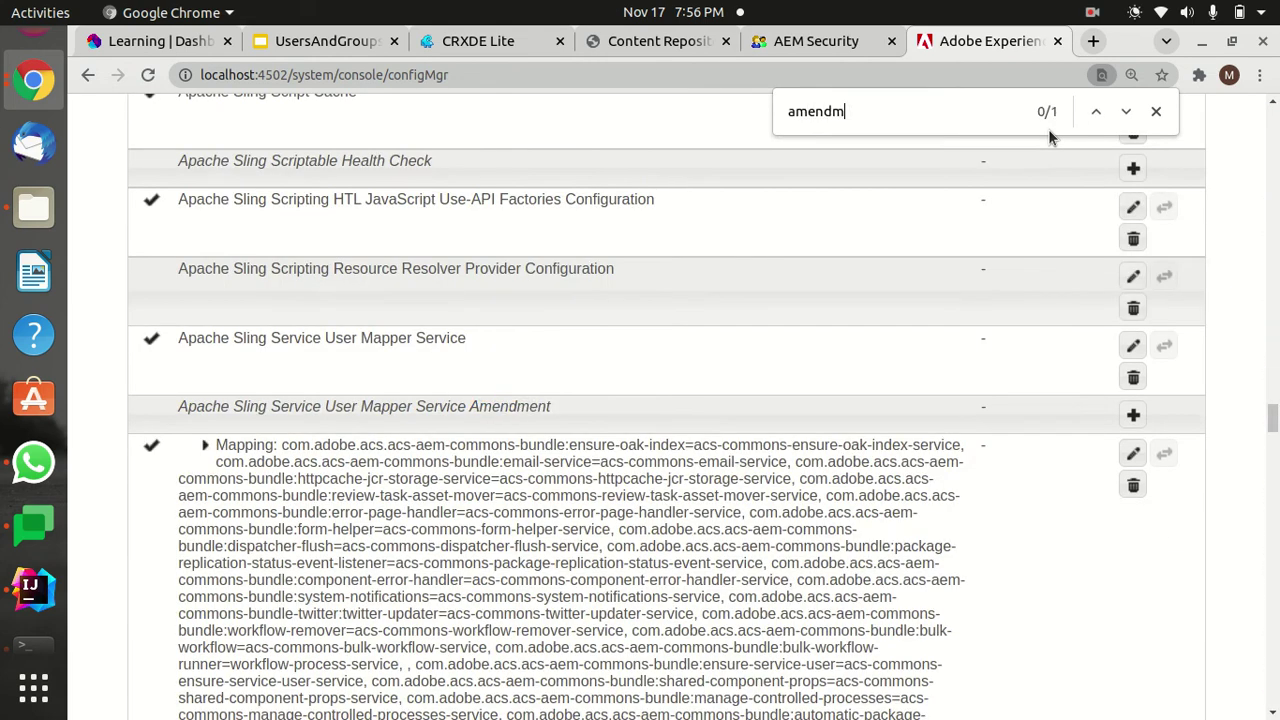
text(en)
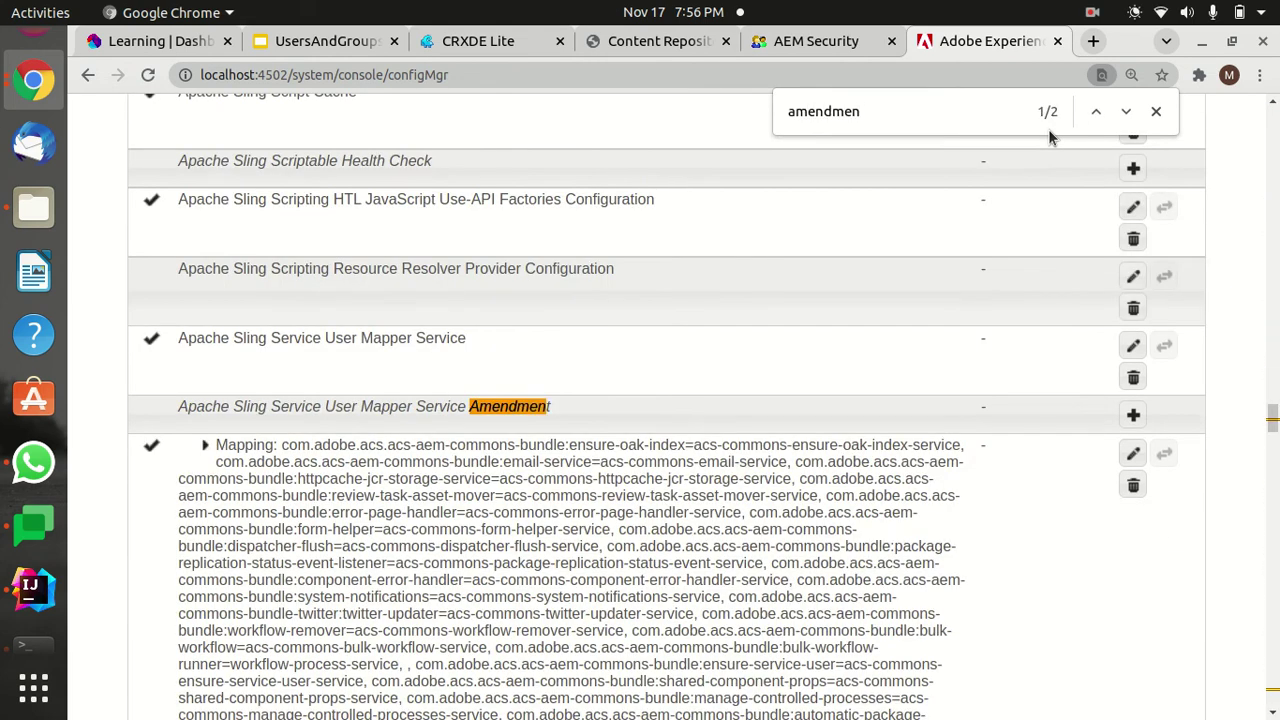
click(507, 405)
- Set the amendment's Service Mappings to mysite.core:joelserviceuser=joel_user and save the configuration
click(428, 333)
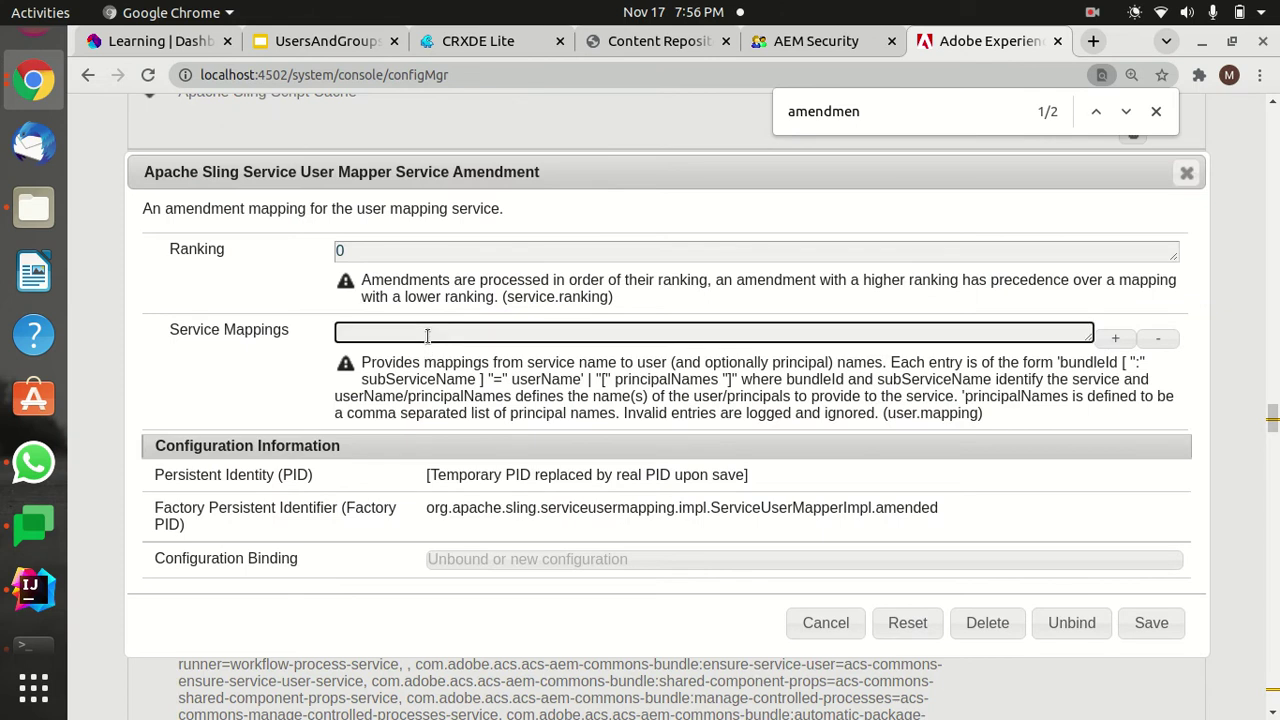
text(com)
text(ysite.core:)
text(joe)
text(lservice)
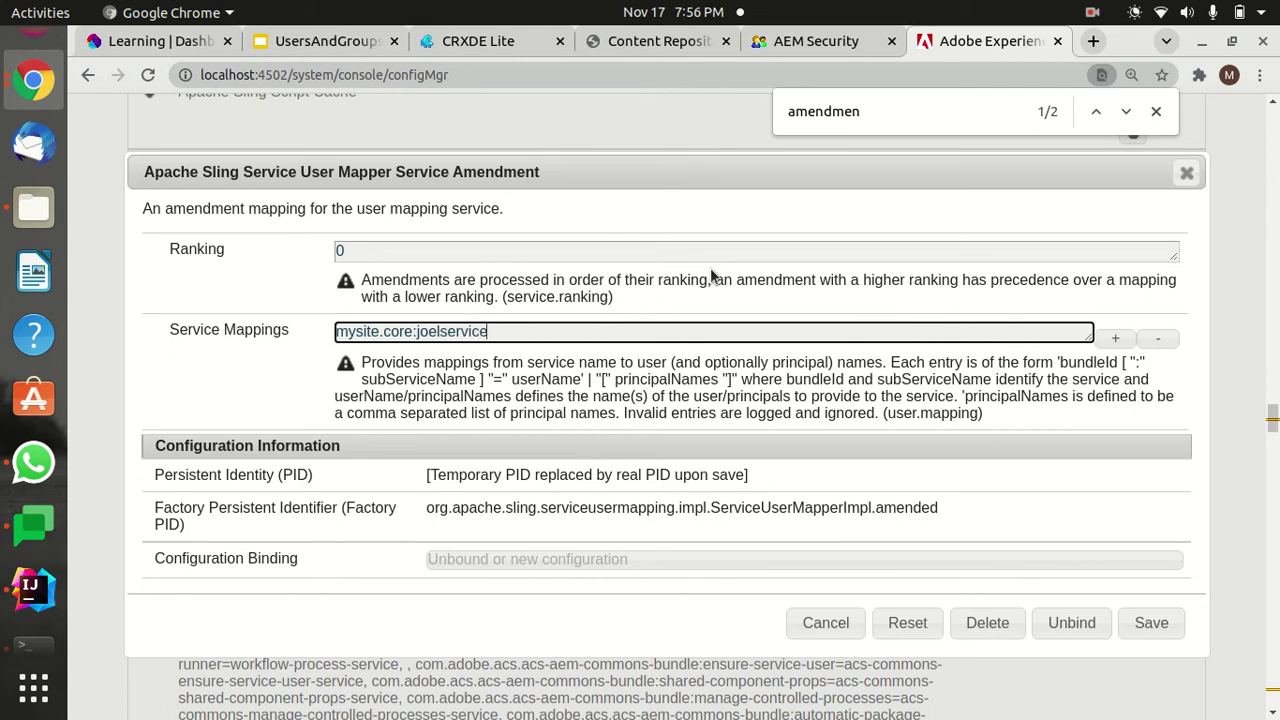
text(user=joel_user)
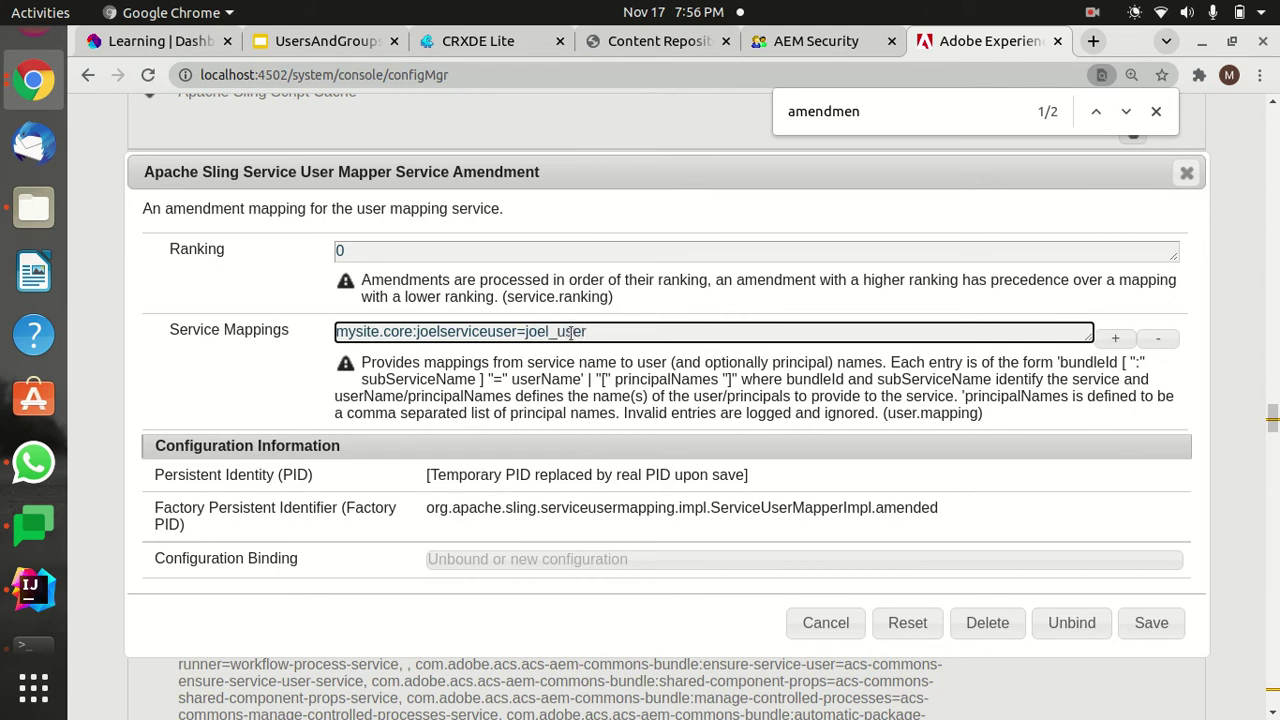
click(1146, 624)
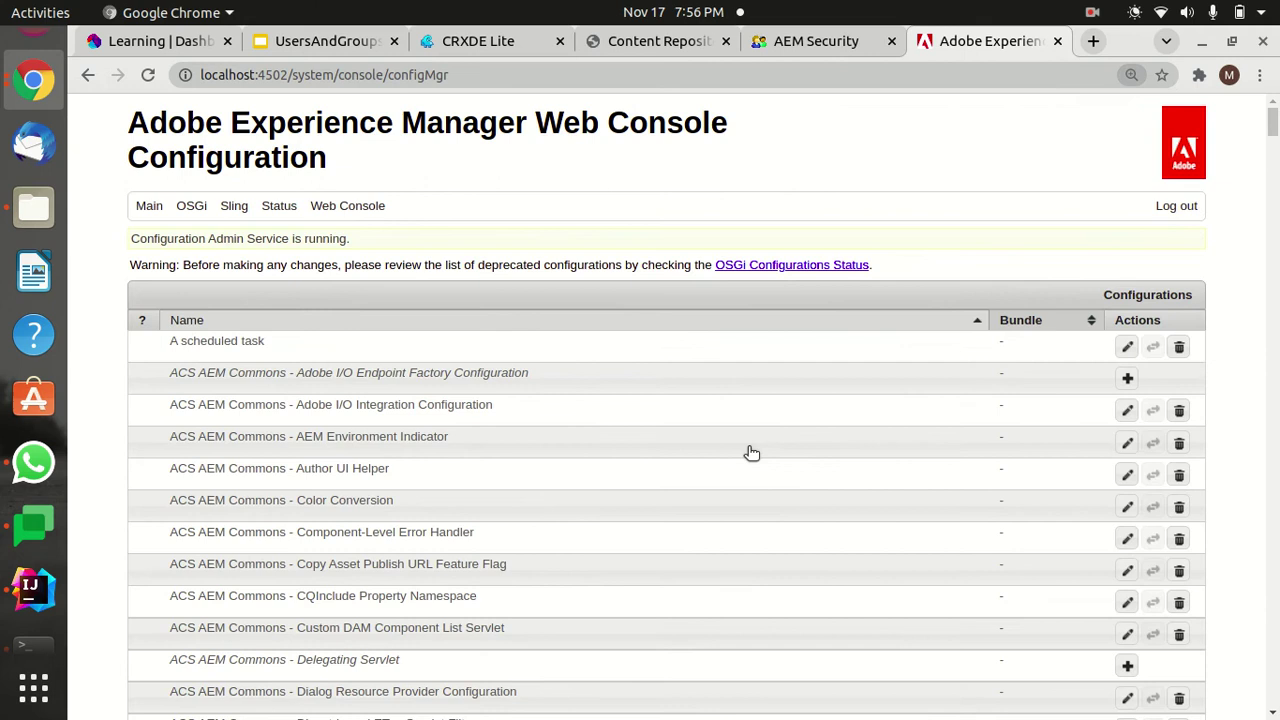
- Search the reloaded configuration list for "amendmen" and look through the mappings listed under the Service Amendment entry
key(ctrl+f)
key(Return)
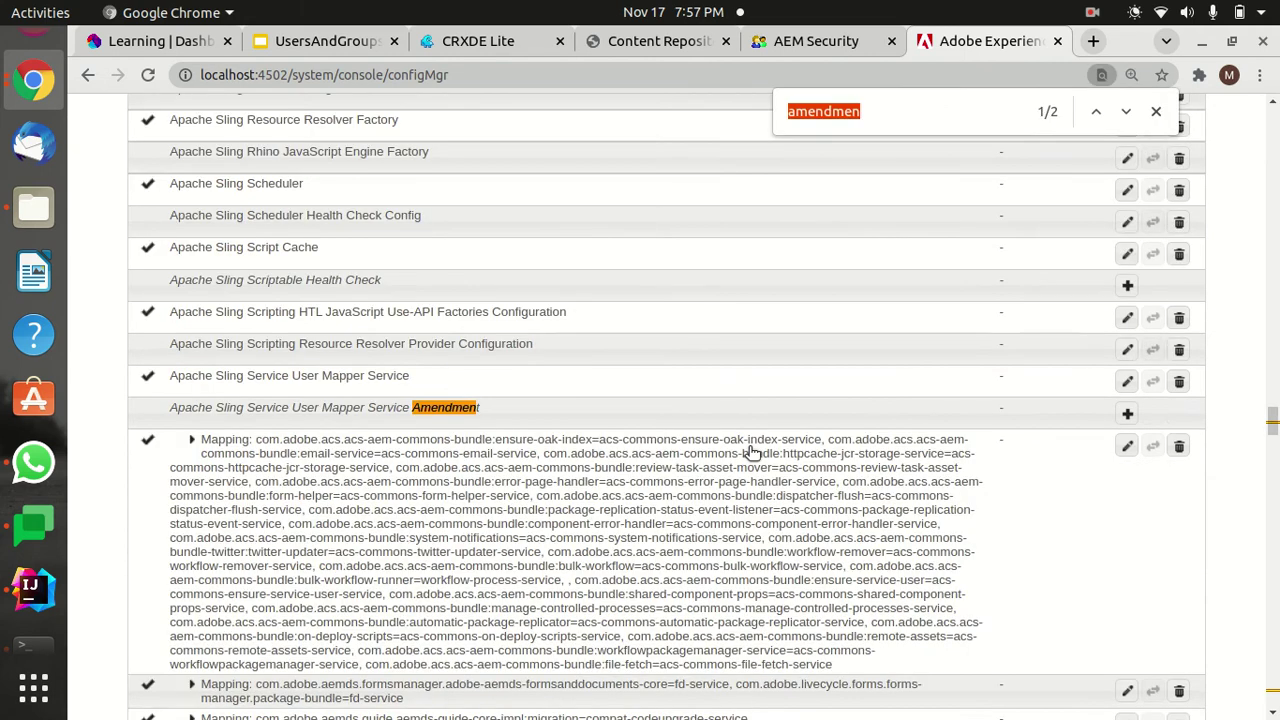
click(1147, 505)
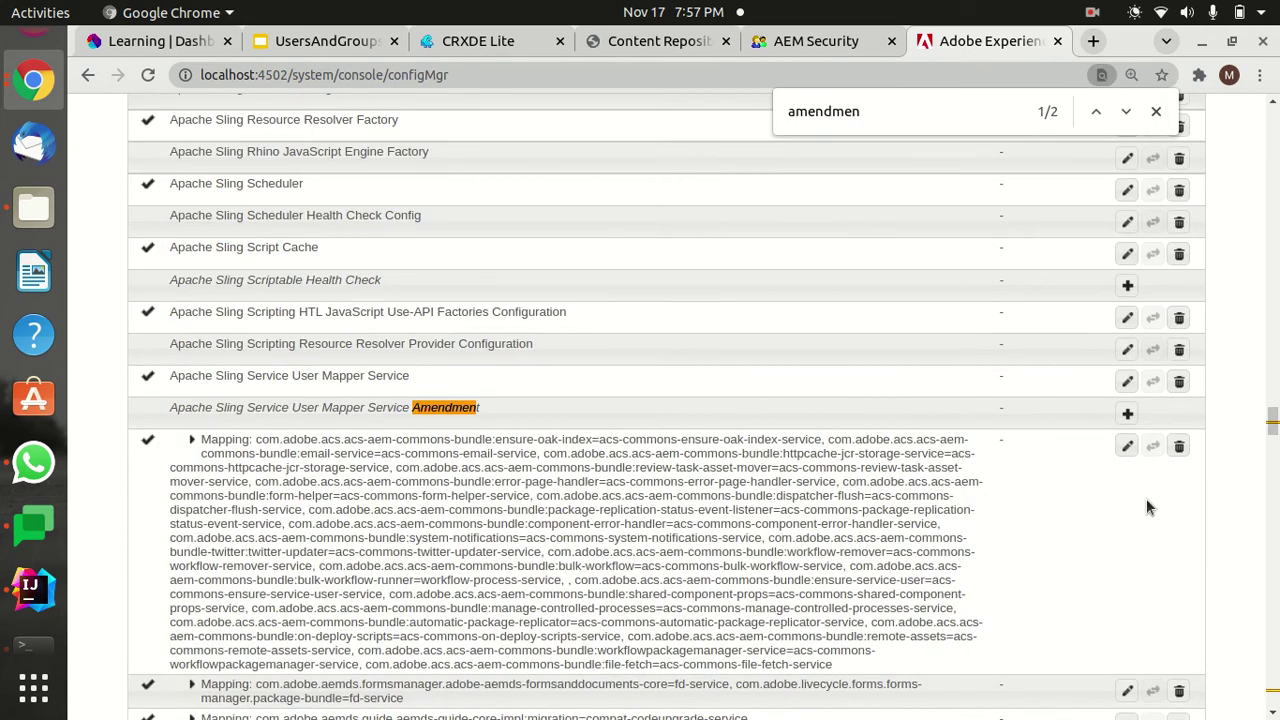
scroll(1147, 506, down, 5)
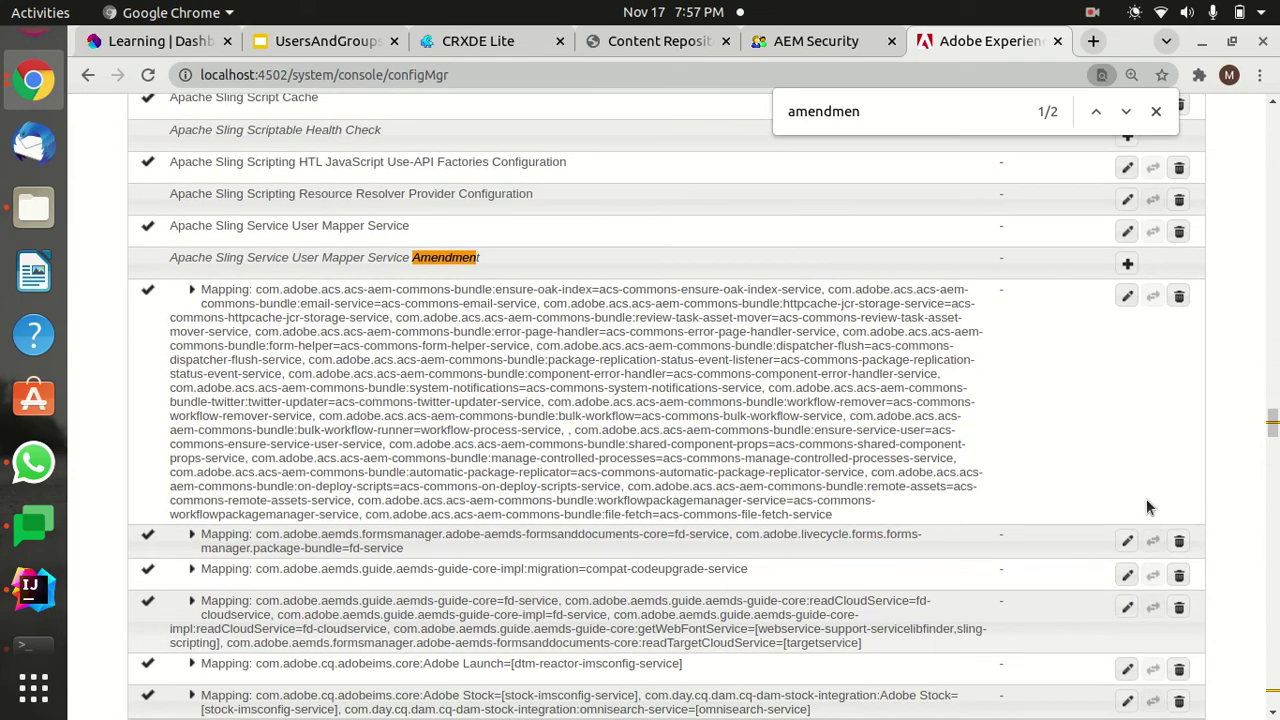
scroll(1147, 506, down, 2)
scroll(1147, 506, up, 1)
scroll(1147, 506, down, 5)
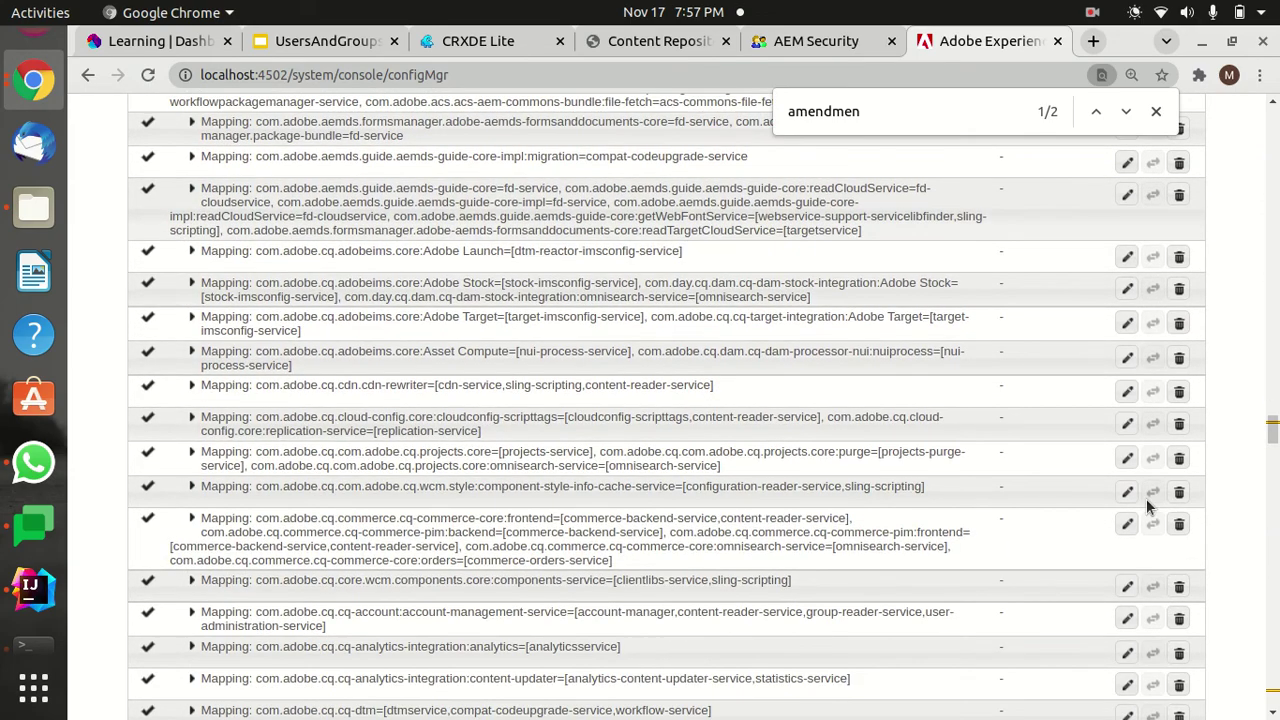
scroll(1147, 506, up, 7)
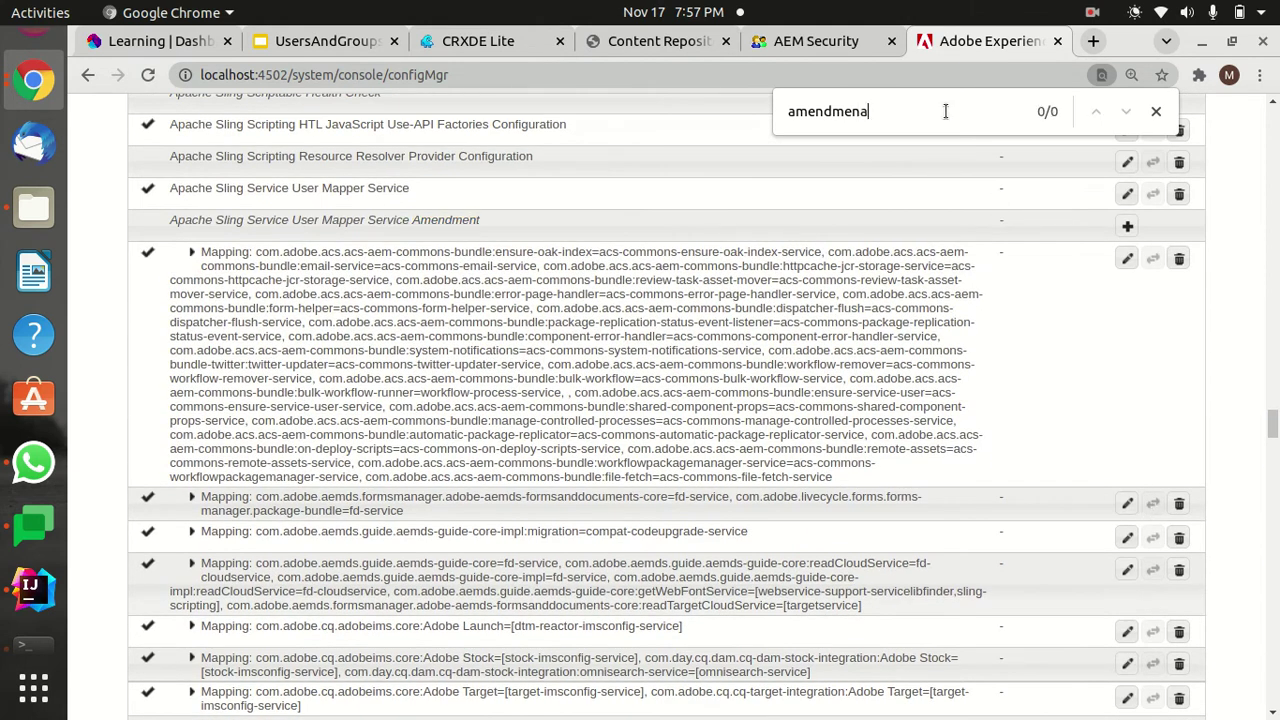
- Search the configuration list for "joel" to locate the saved service user mapping
key(ctrl+a)
key(BackSpace)
text(joel)
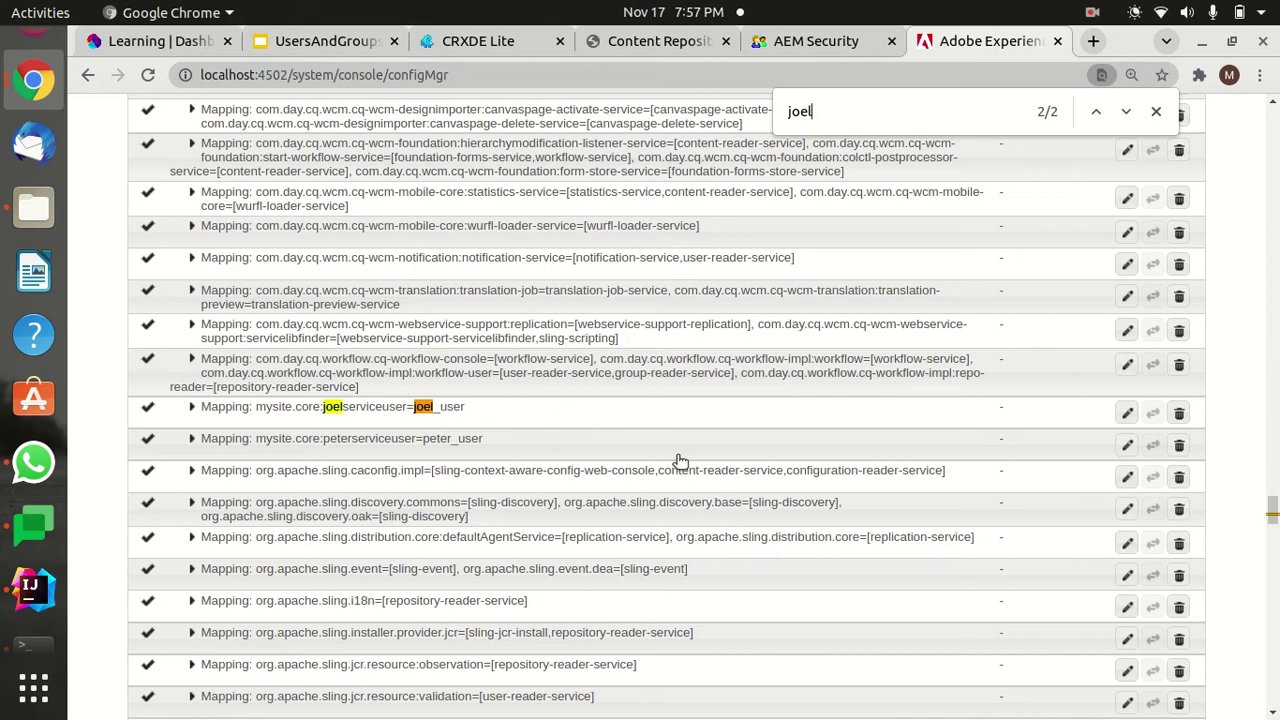
- Switch to IntelliJ IDEA and create the package com.mysite.core.utils in the mysite project's core module
click(33, 588)
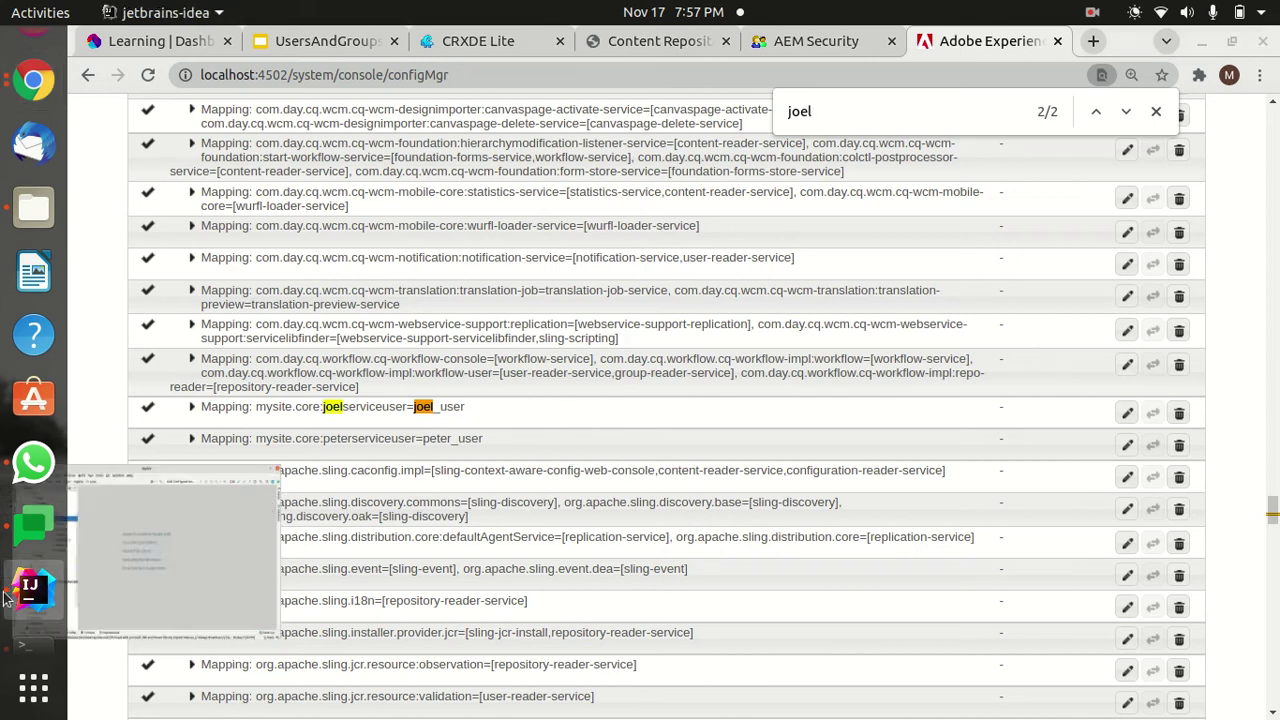
scroll(358, 230, up, 3)
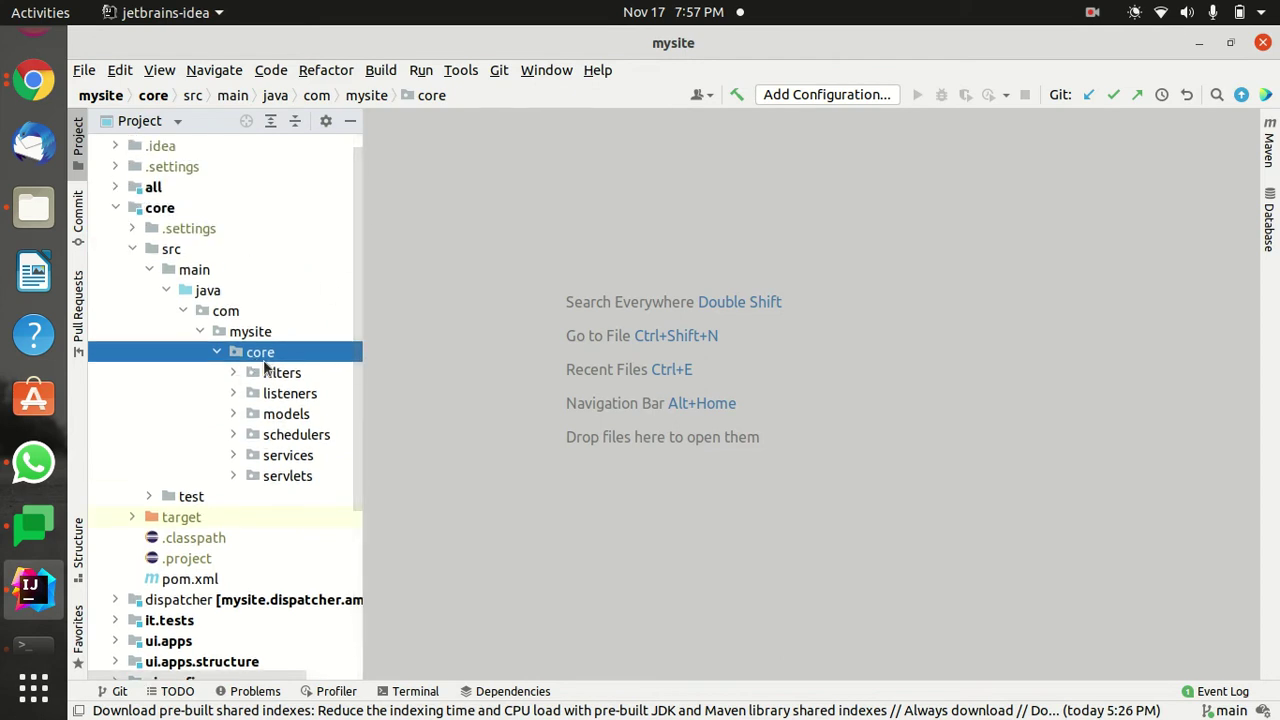
right_click(262, 352)
mouse_move(423, 52)
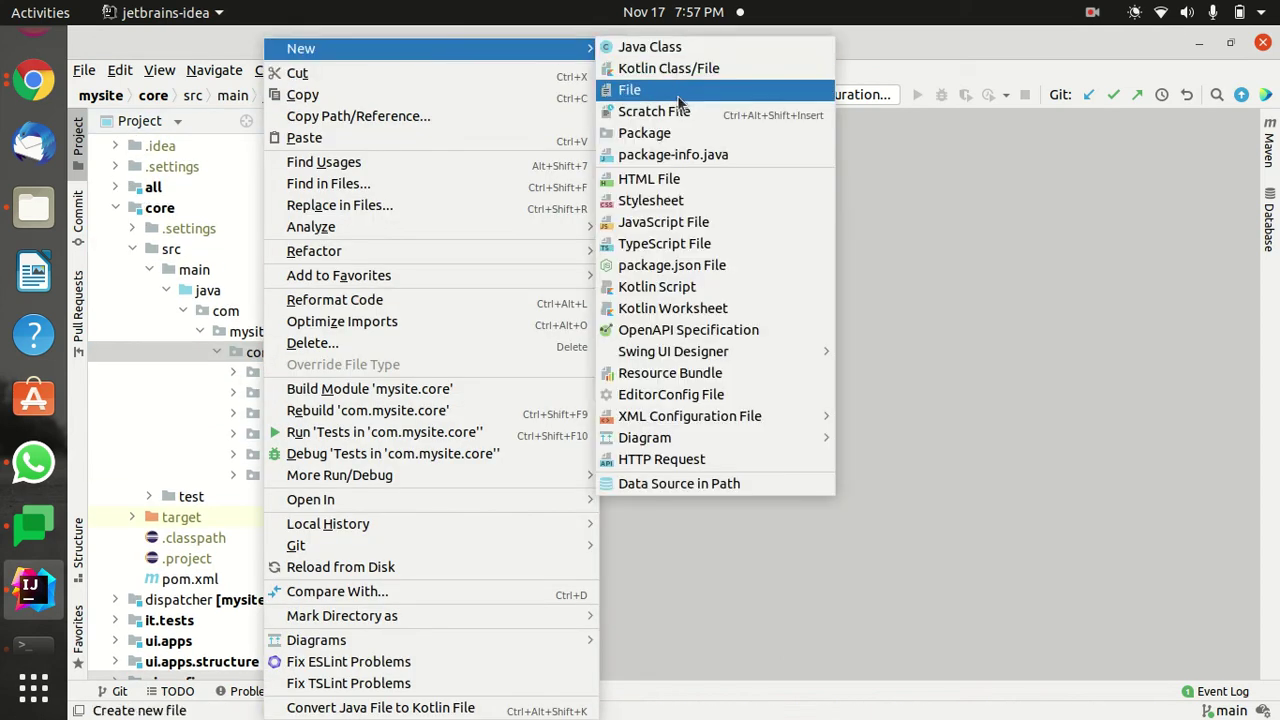
click(684, 132)
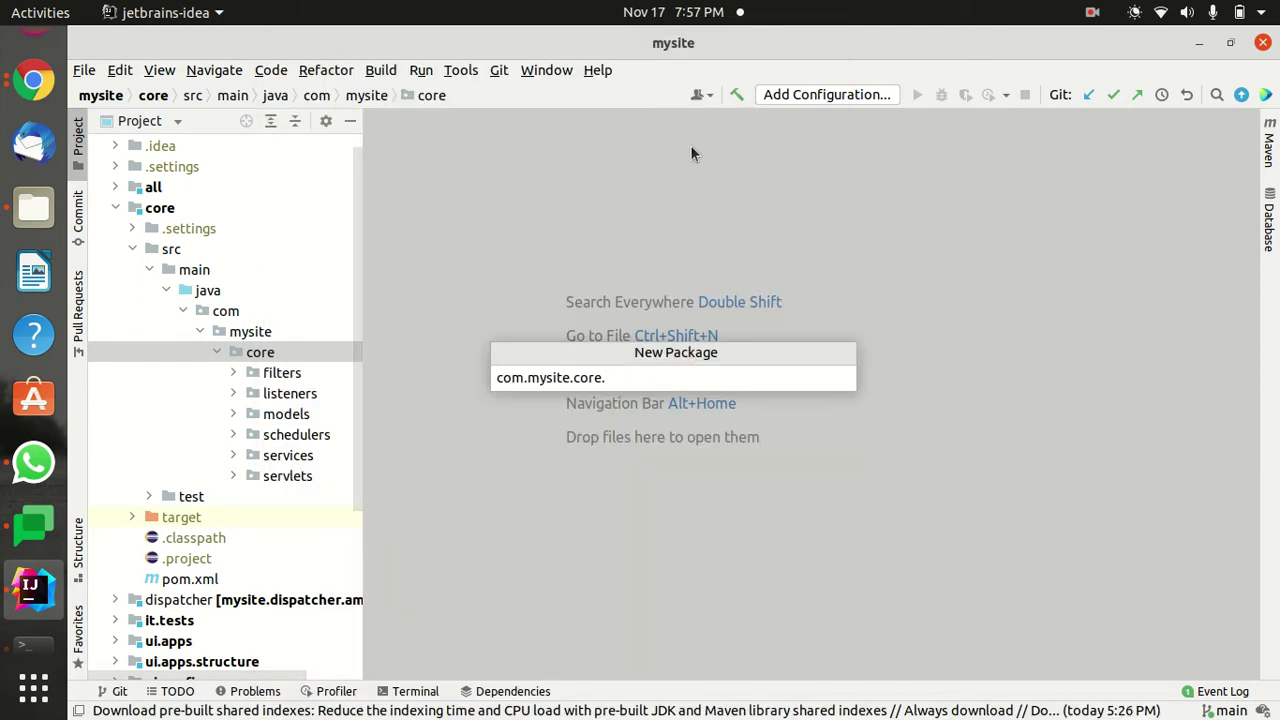
text(utils)
key(Return)
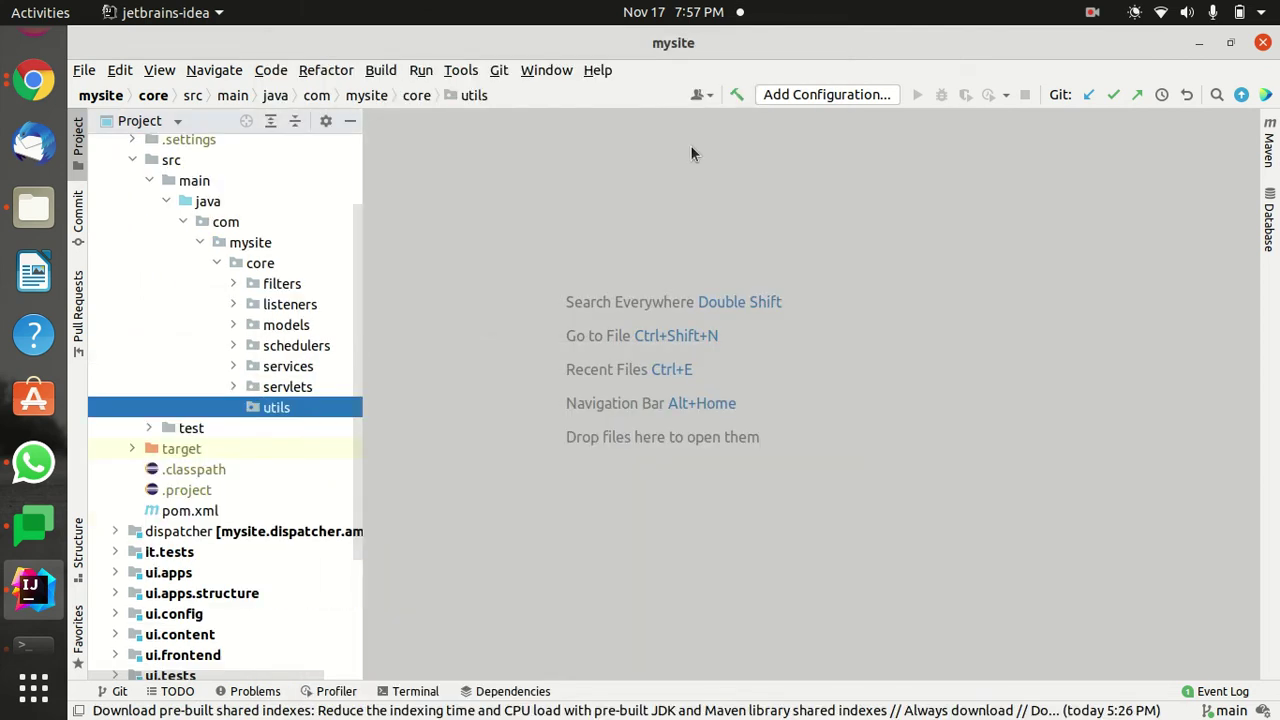
- Create a Java class named ResolverUtil in the com.mysite.core.utils package
right_click(274, 417)
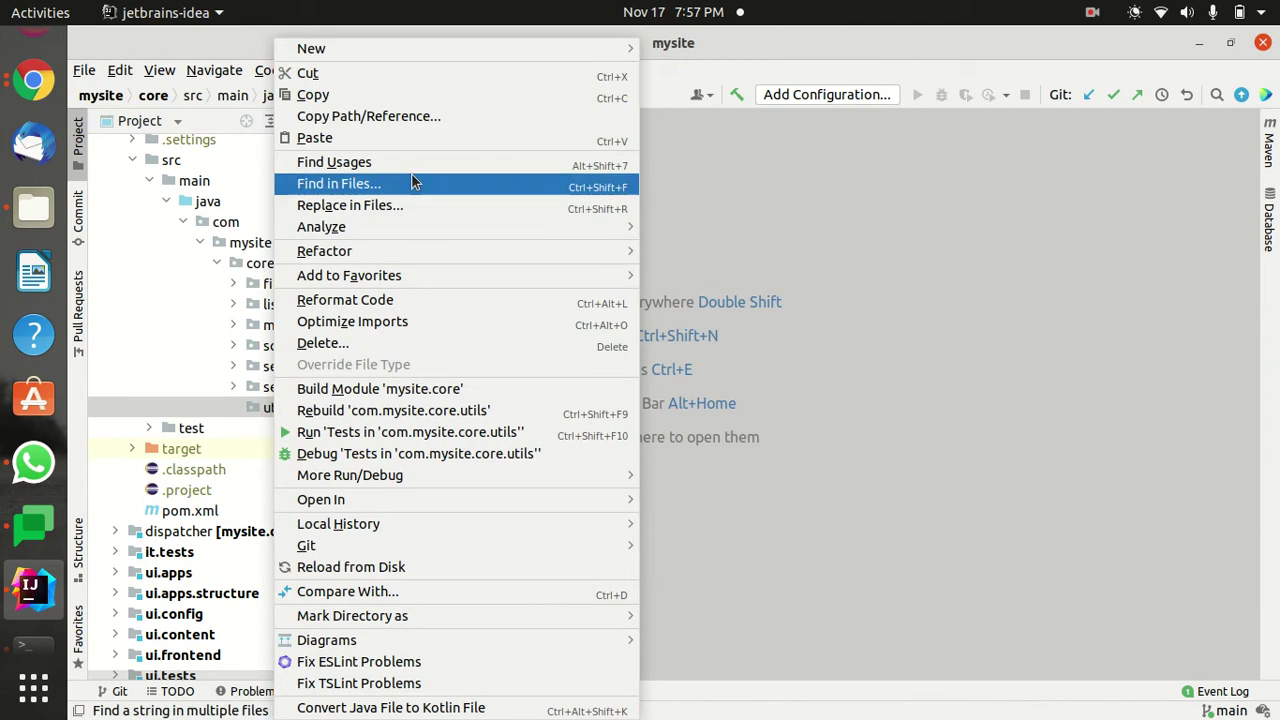
mouse_move(421, 48)
click(700, 48)
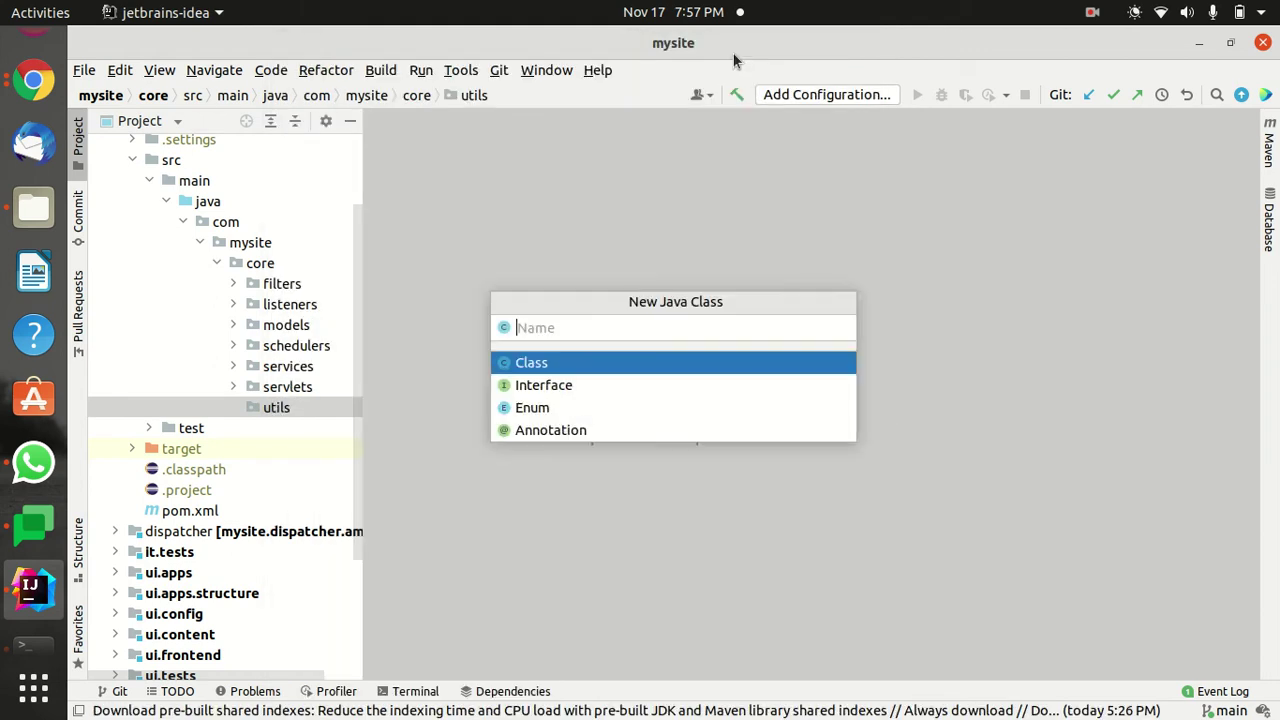
text(ResolverUtil)
key(Return)
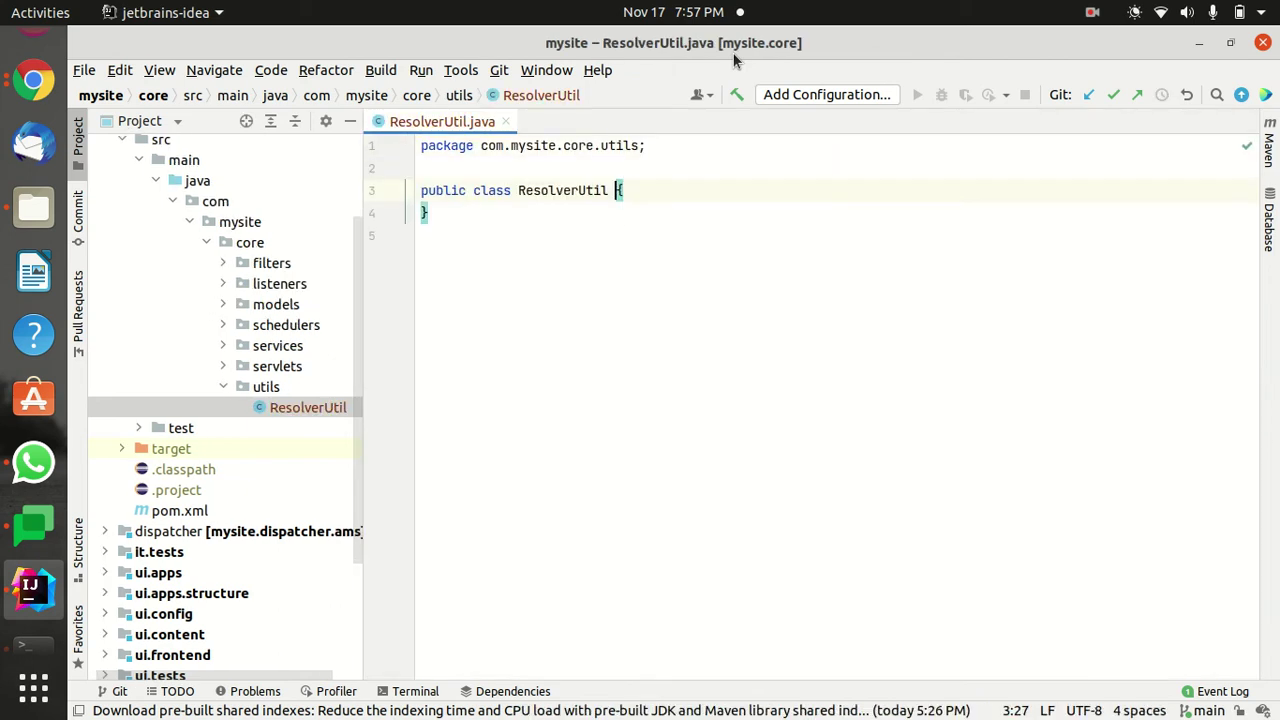
- Hide the project tree and add an empty private ResolverUtil() constructor to the class
click(351, 120)
text(private)
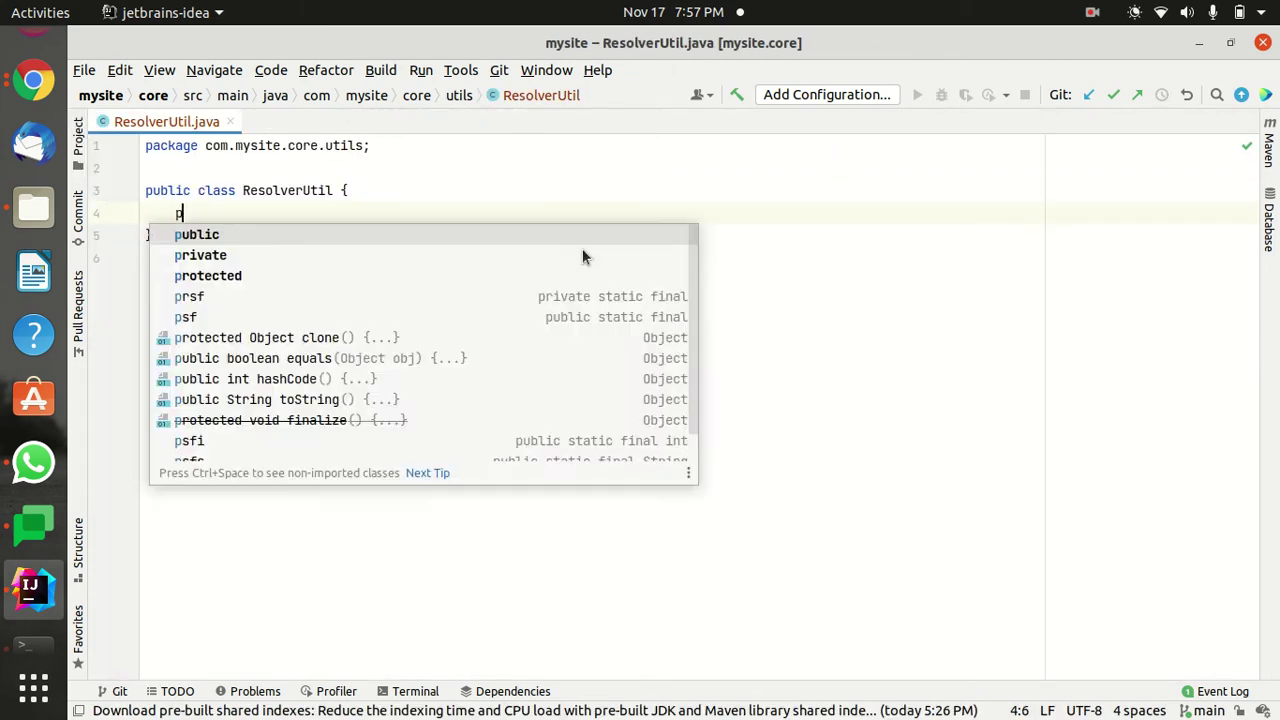
key(BackSpace)
key(BackSpace)
key(BackSpace)
text(te Resol)
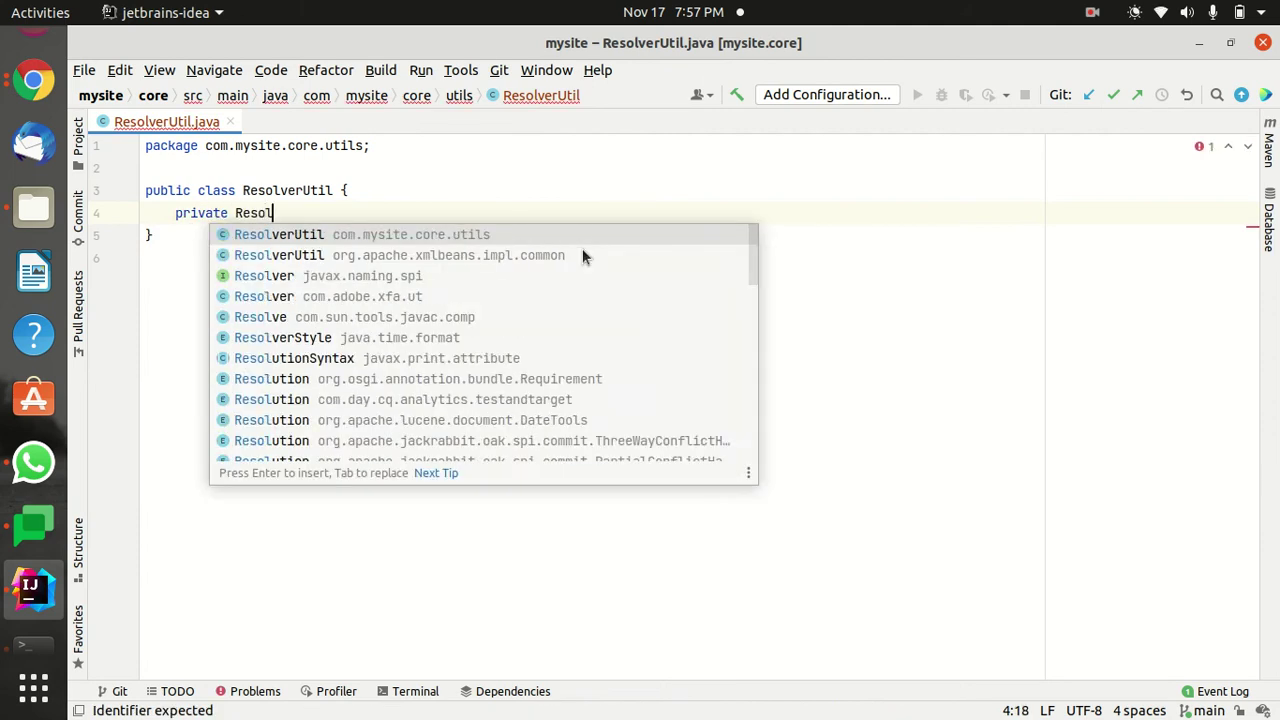
key(Return)
text((){)
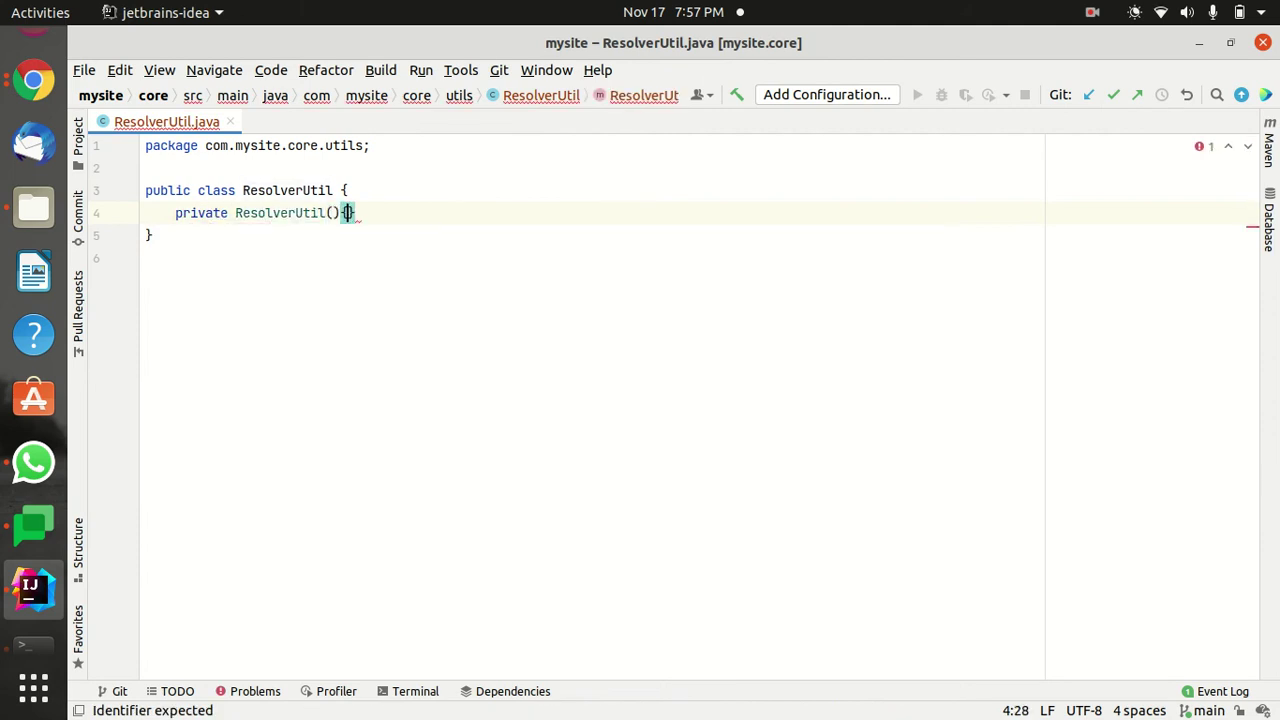
key(Return)
key(Down)
key(Return)
key(Return)
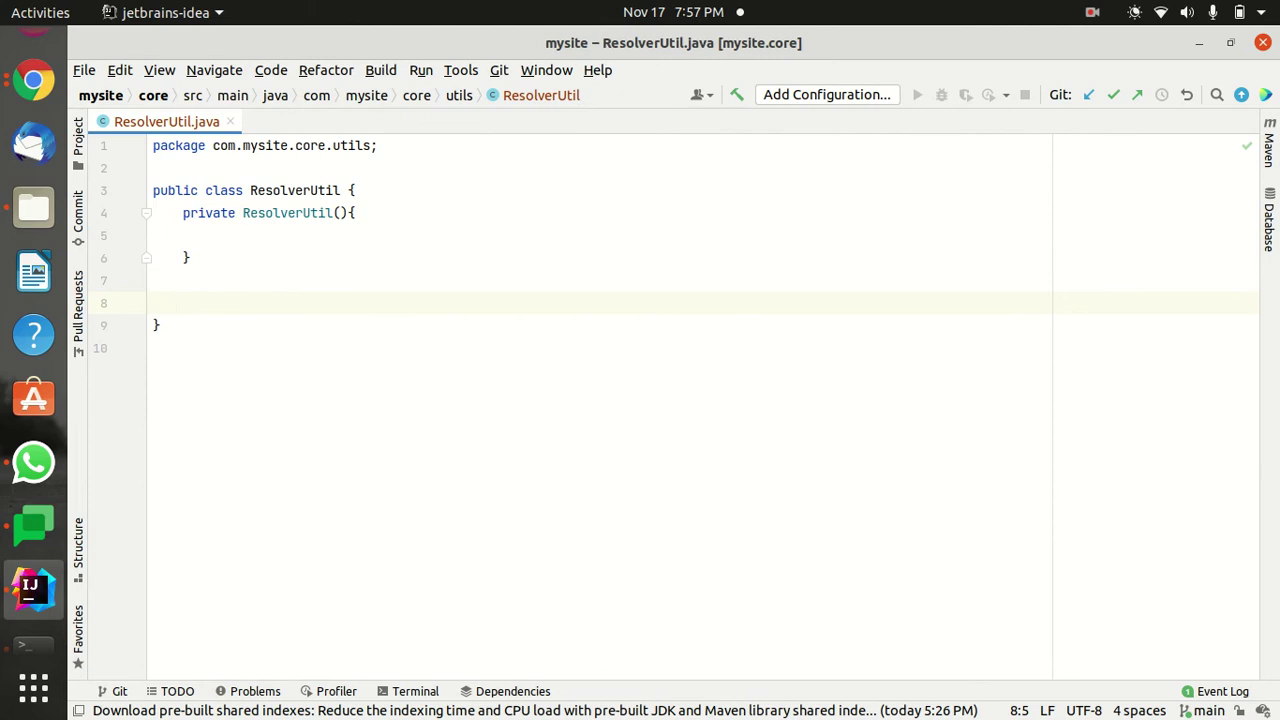
- Declare a public static final String constant named JOEL_SERVICE_USER below the constructor
text(publi)
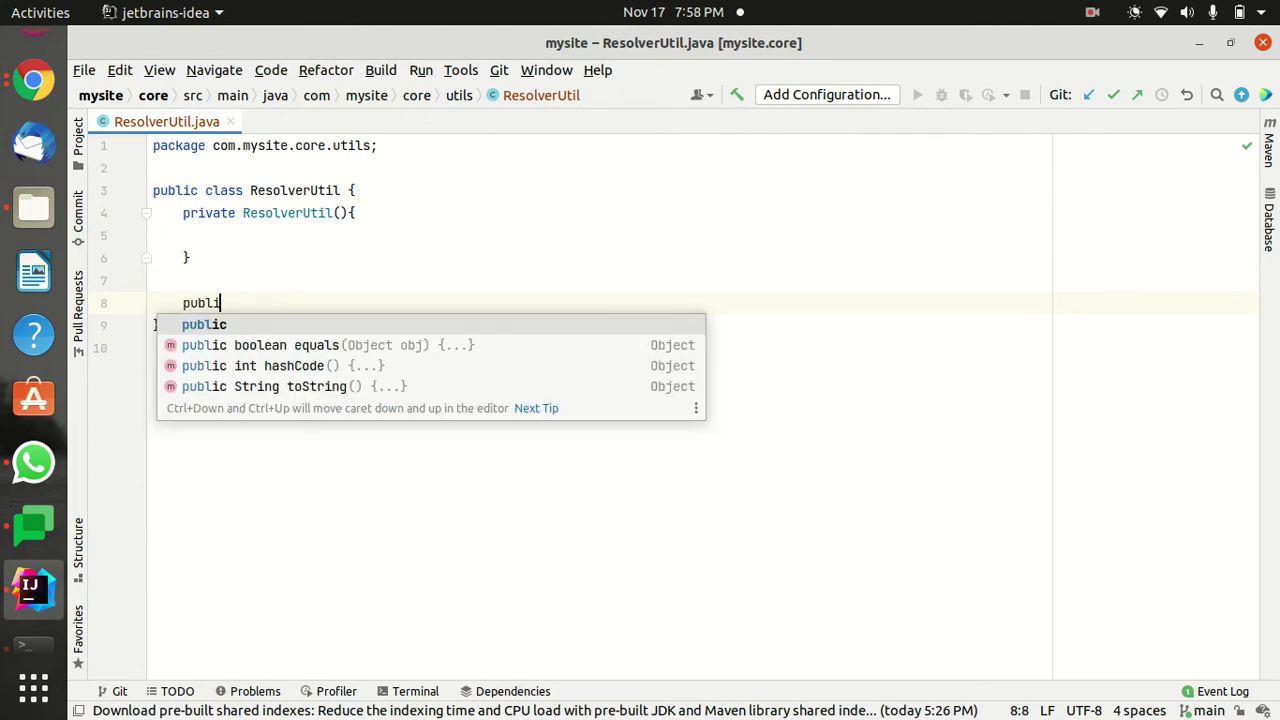
text(c static fn)
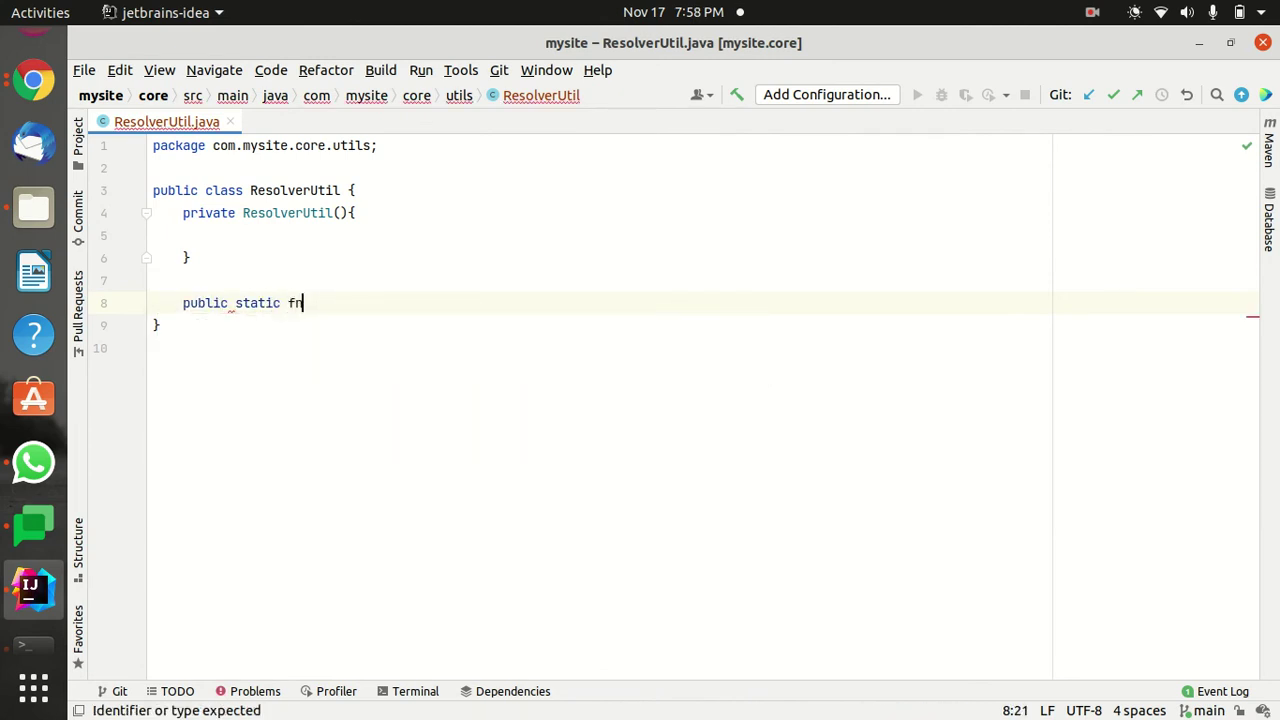
key(BackSpace)
text(inal )
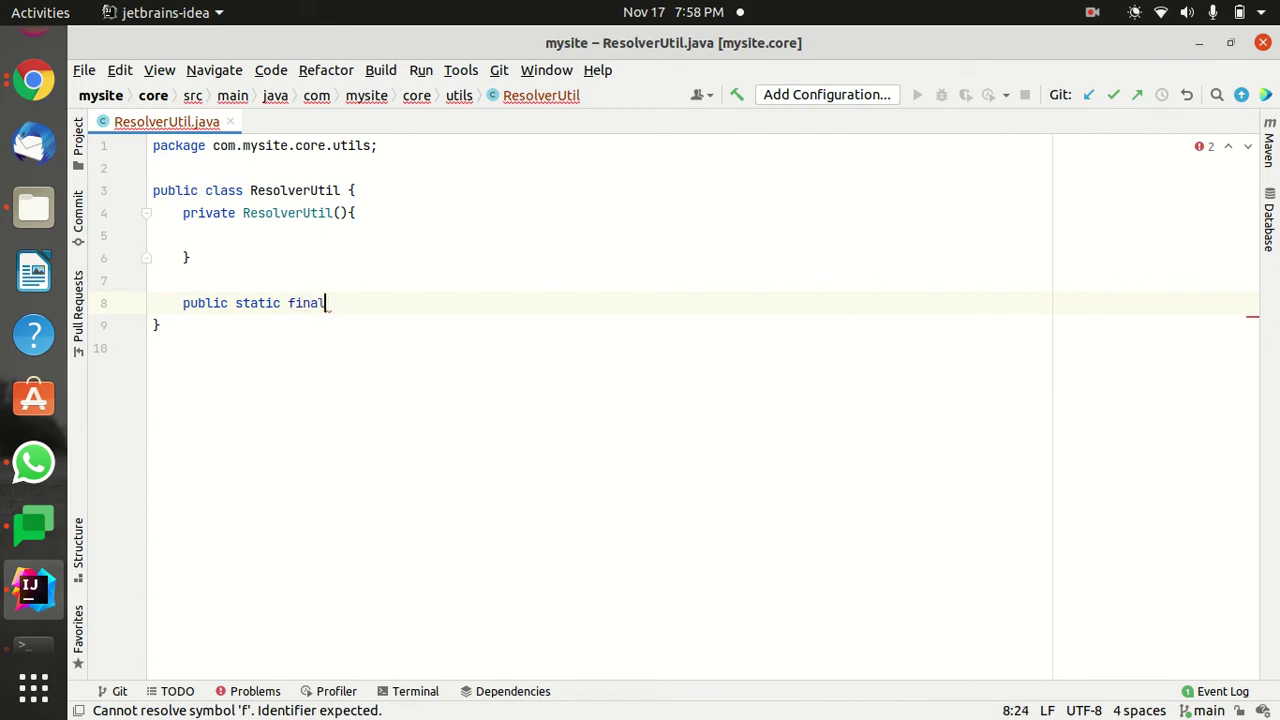
text(St)
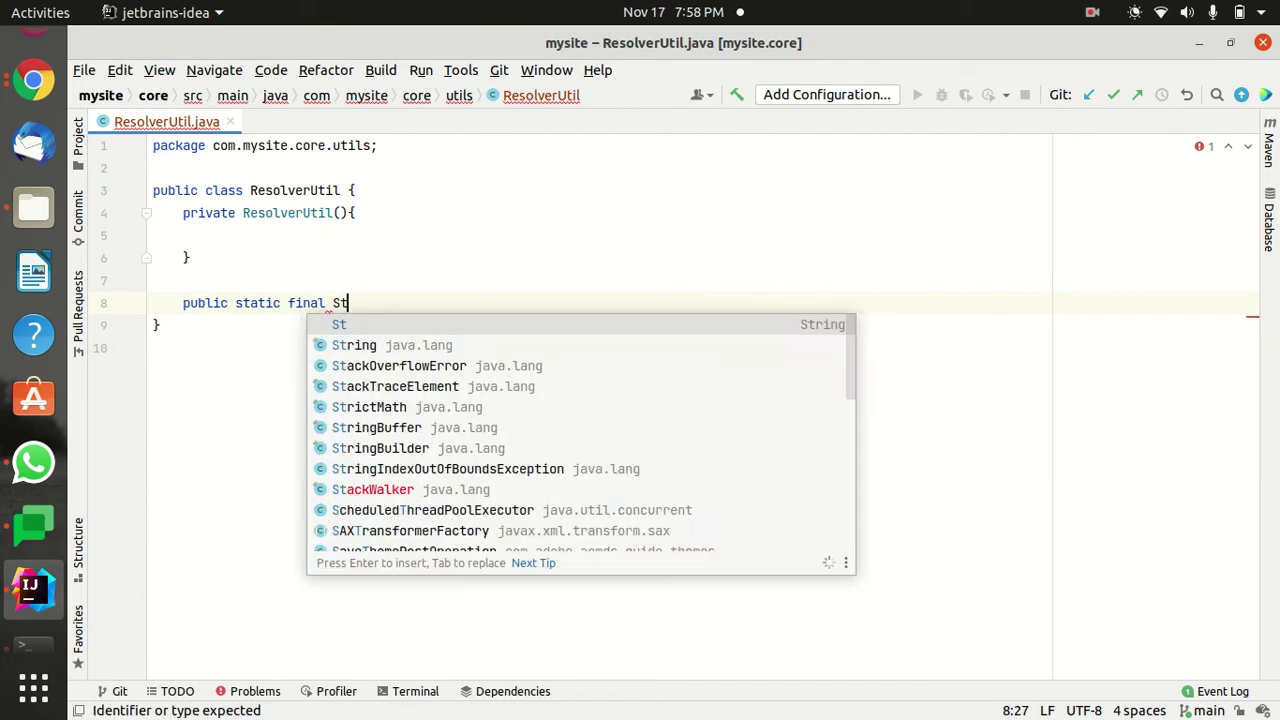
text(ring St)
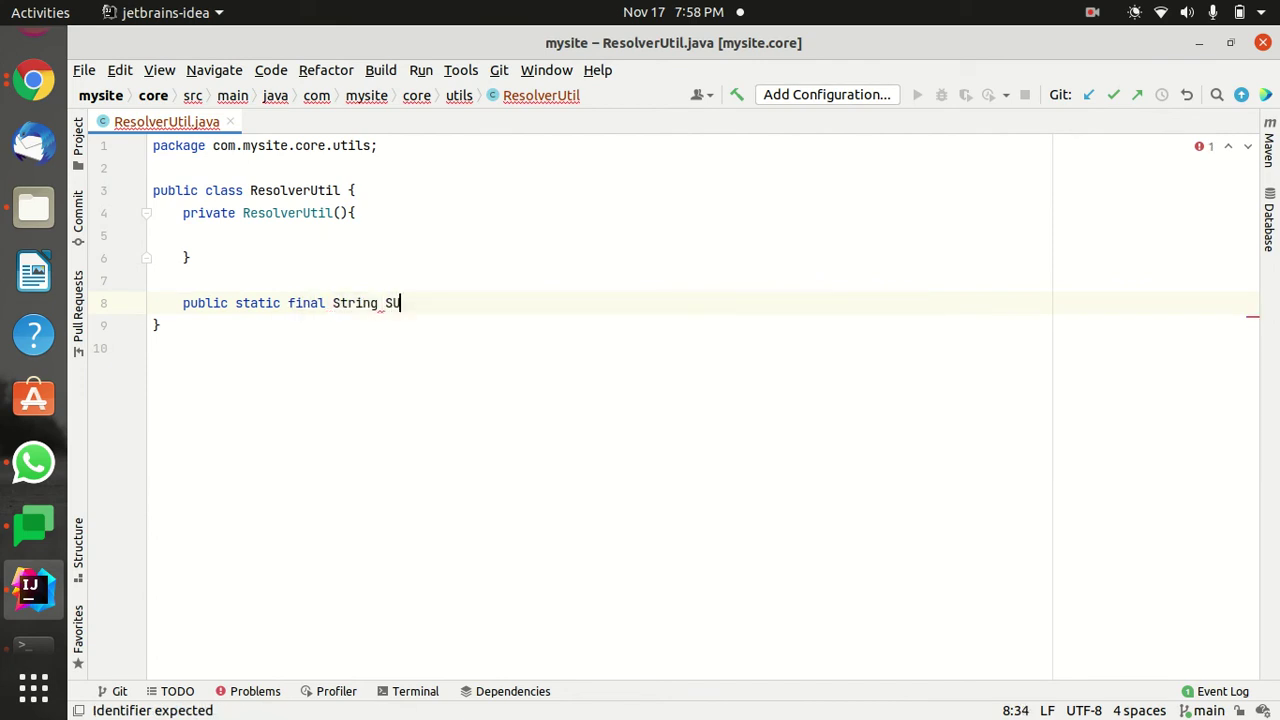
key(BackSpace)
key(BackSpace)
text(JOEL_LOGI)
key(BackSpace)
key(BackSpace)
key(BackSpace)
key(BackSpace)
text(SER)
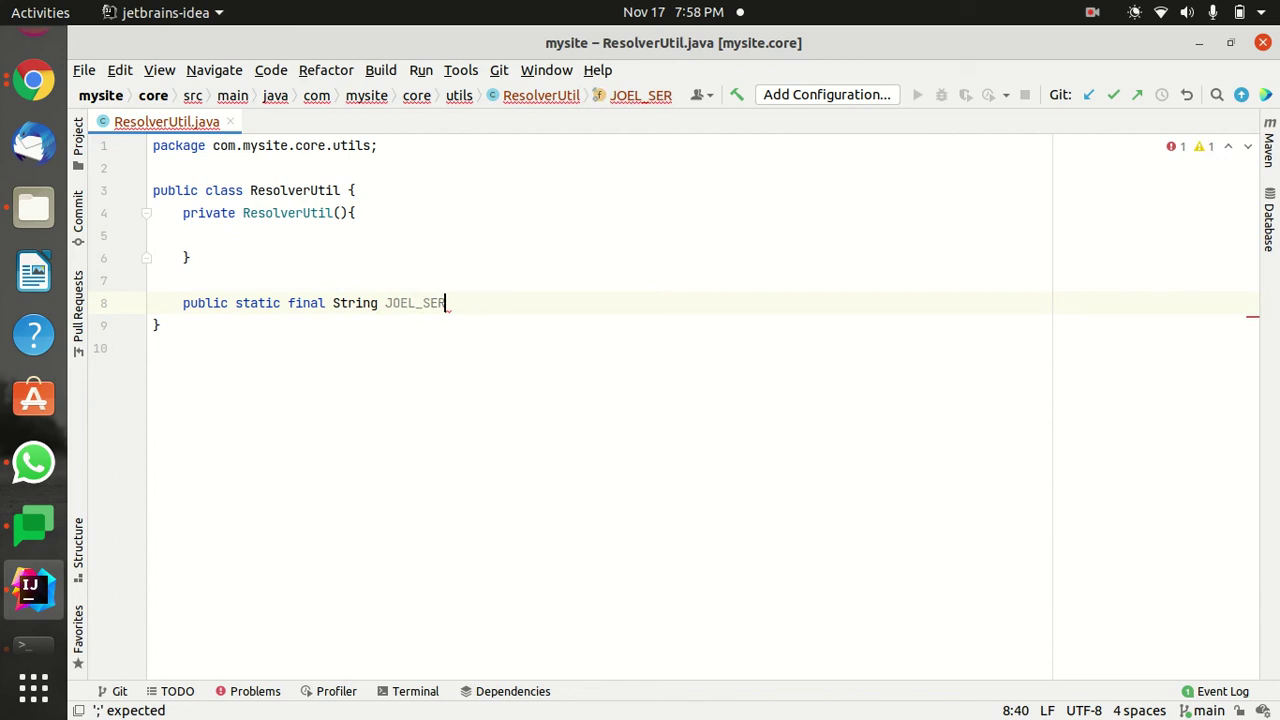
text(VICE_USER = )
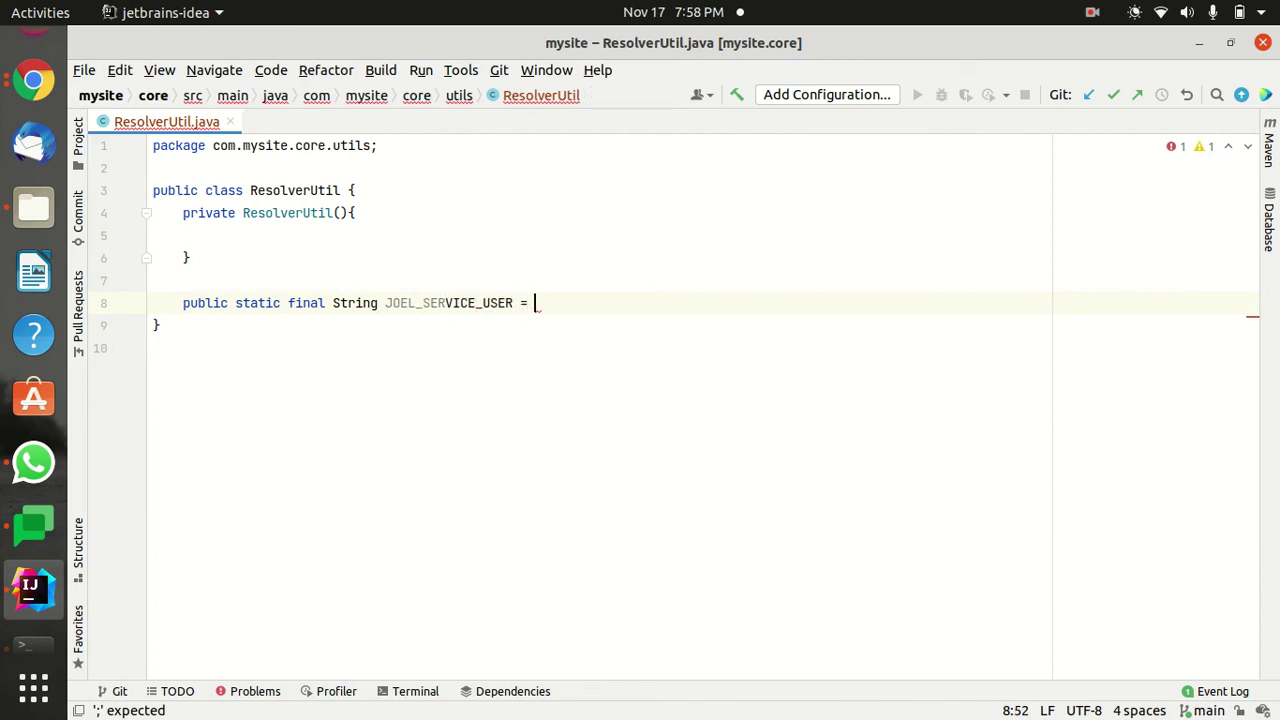
- Assign the string "joelserviceuser" to the JOEL_SERVICE_USER constant and end the statement
text(joel-)
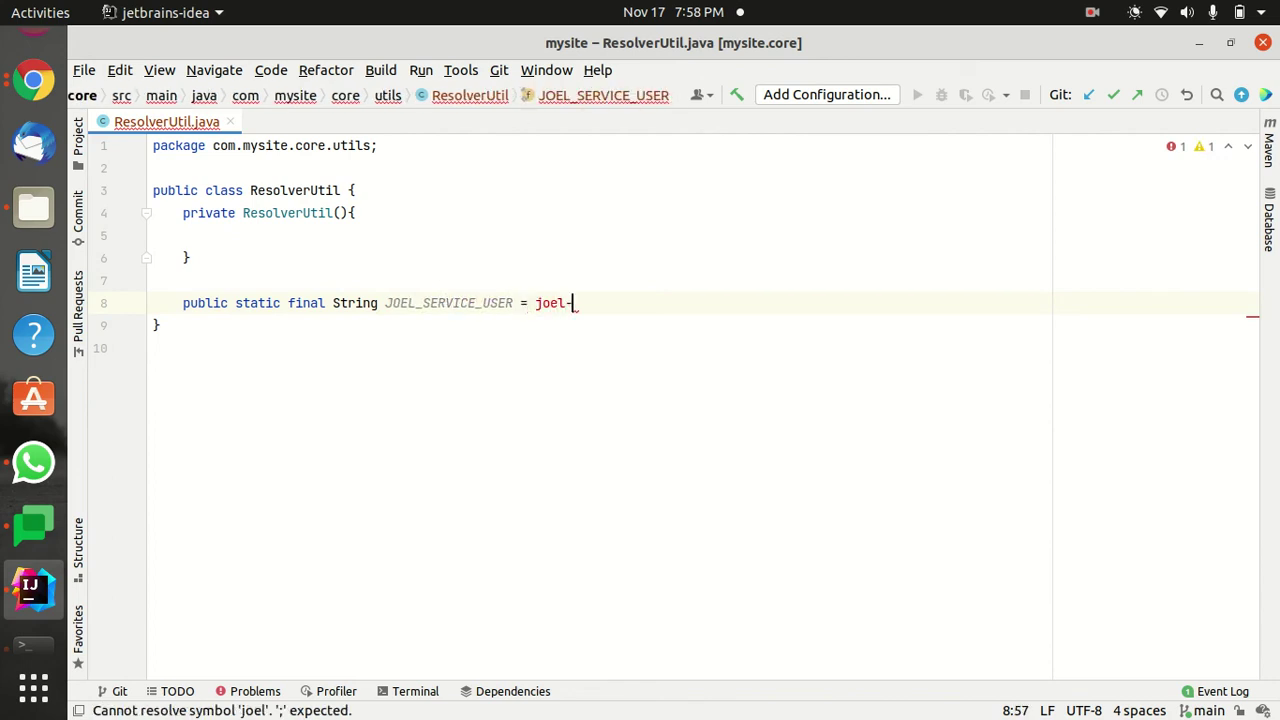
text(user;)
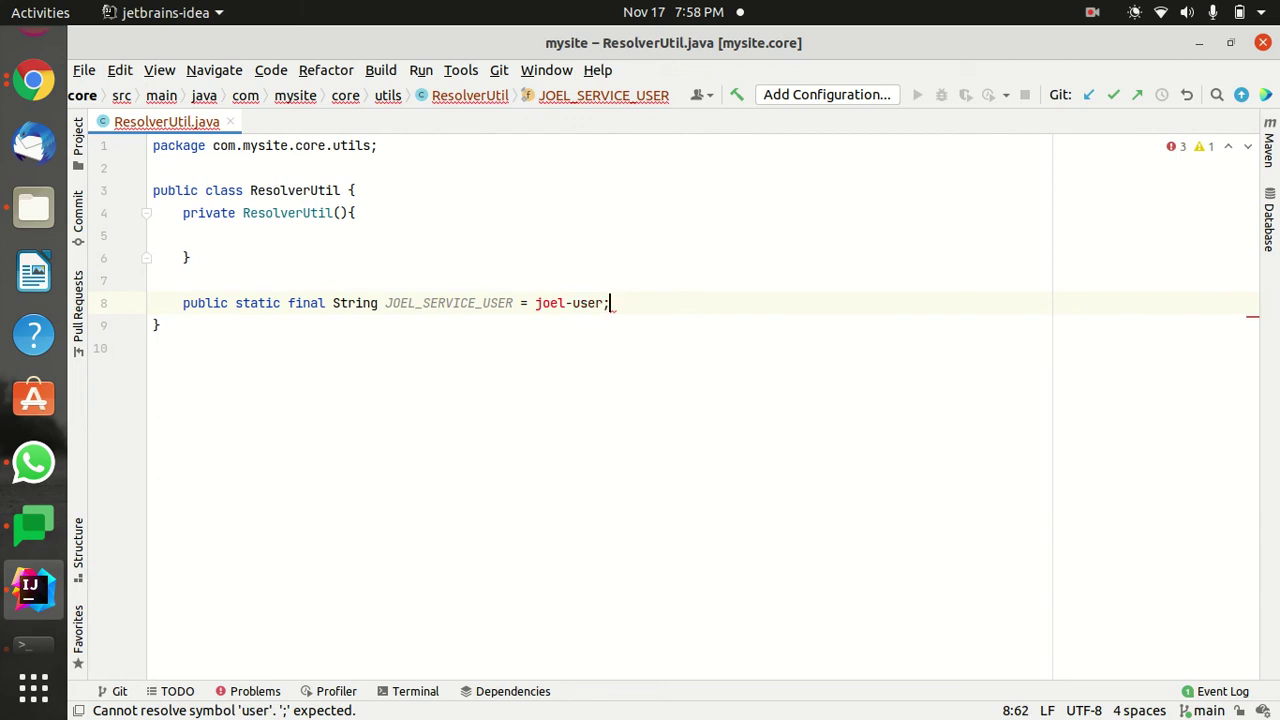
key(BackSpace)
key(BackSpace)
key(BackSpace)
key(BackSpace)
key(BackSpace)
key(BackSpace)
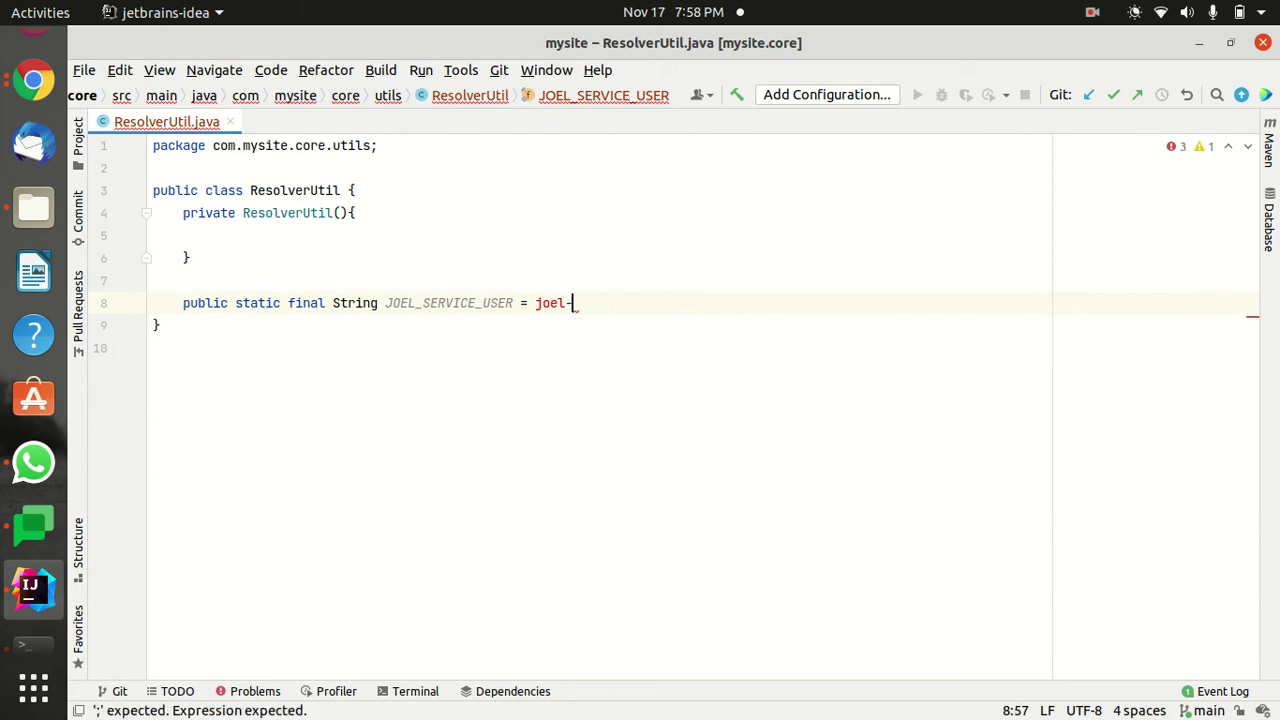
text(service)
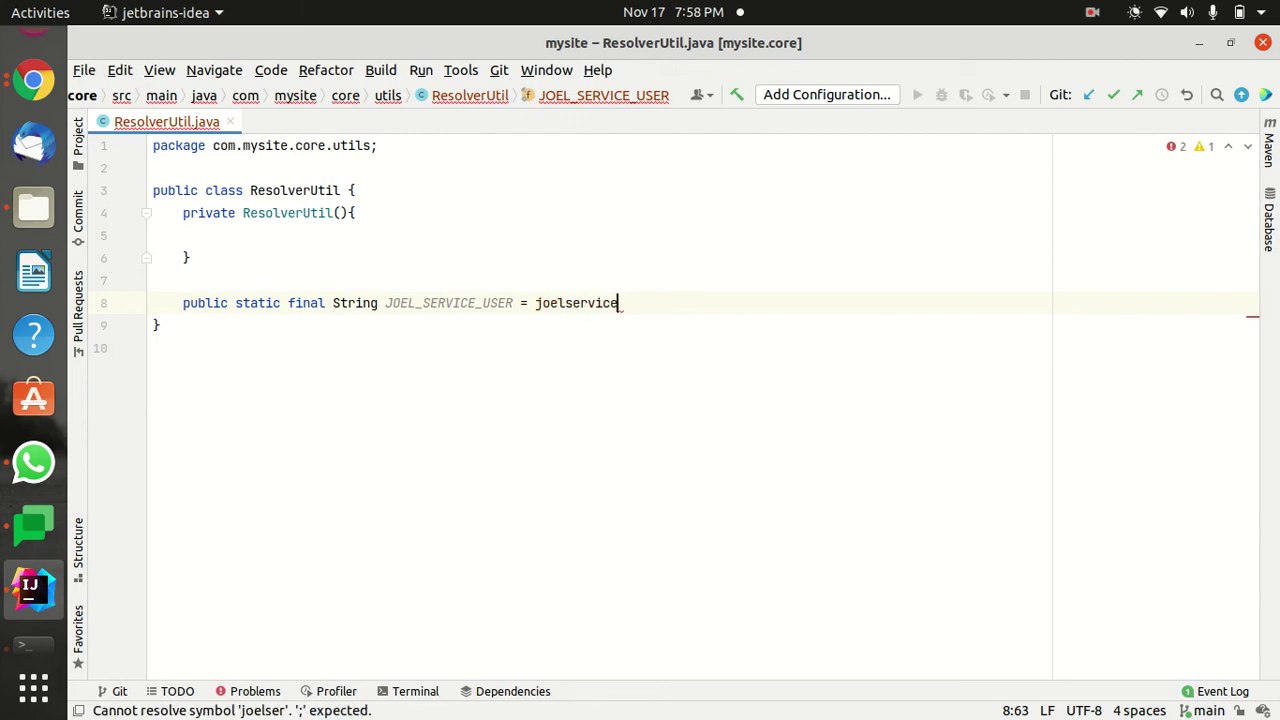
text(user")
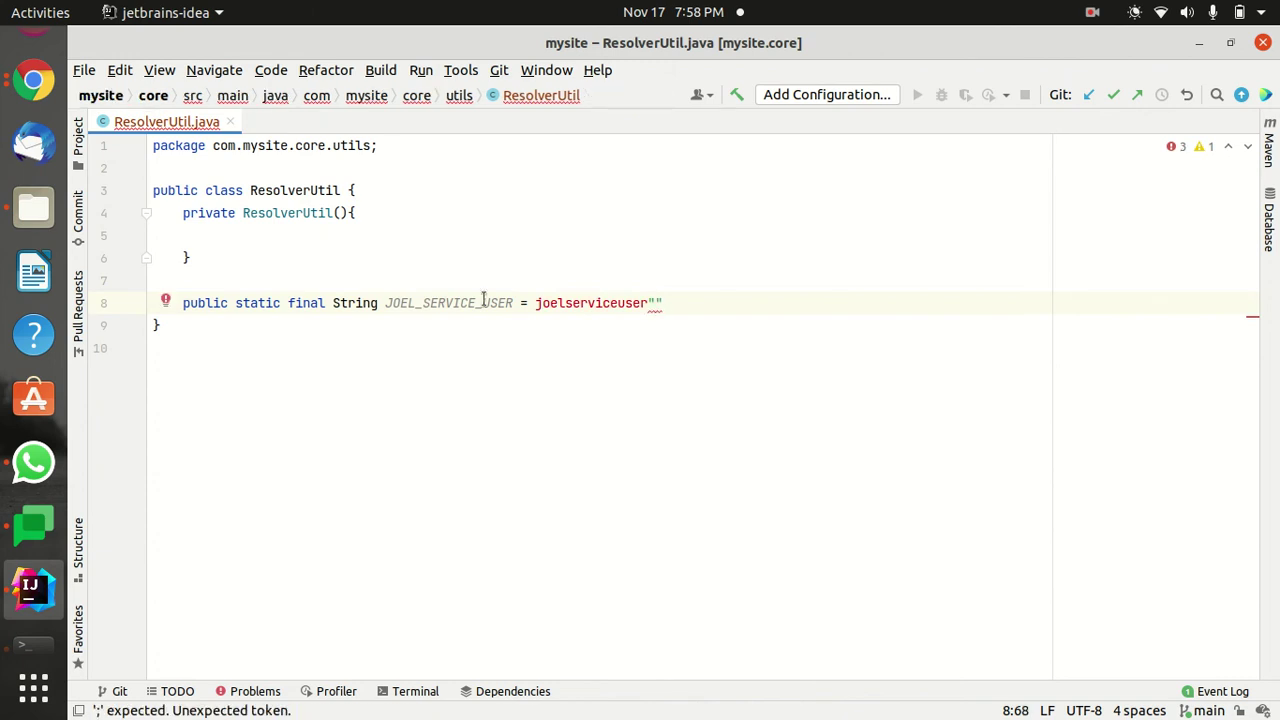
drag(535, 303, 646, 310)
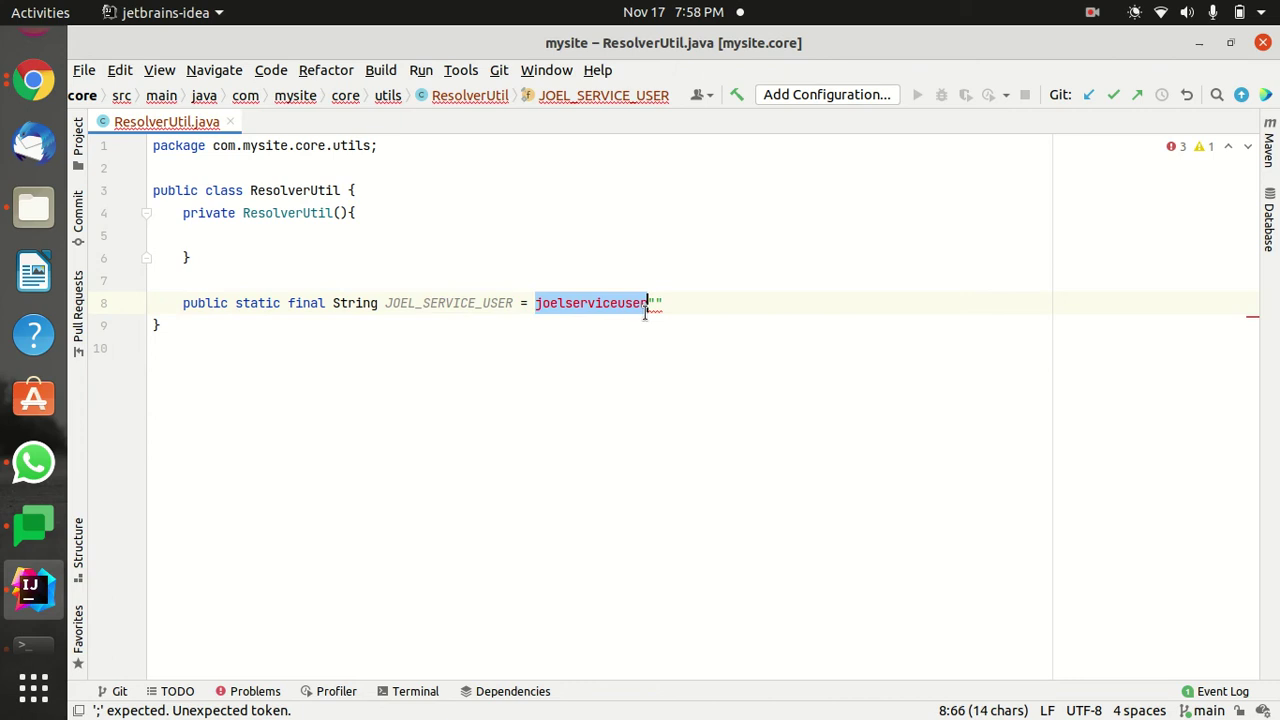
key(ctrl+x)
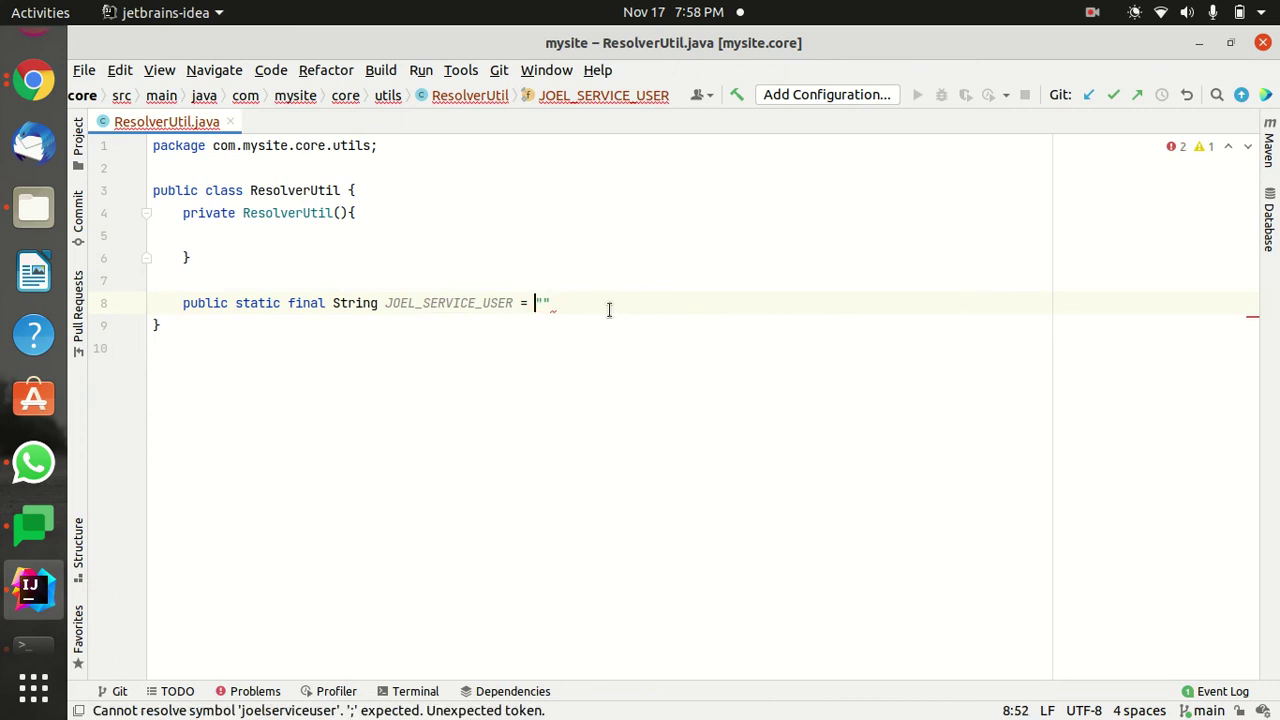
key(Right)
key(ctrl+v)
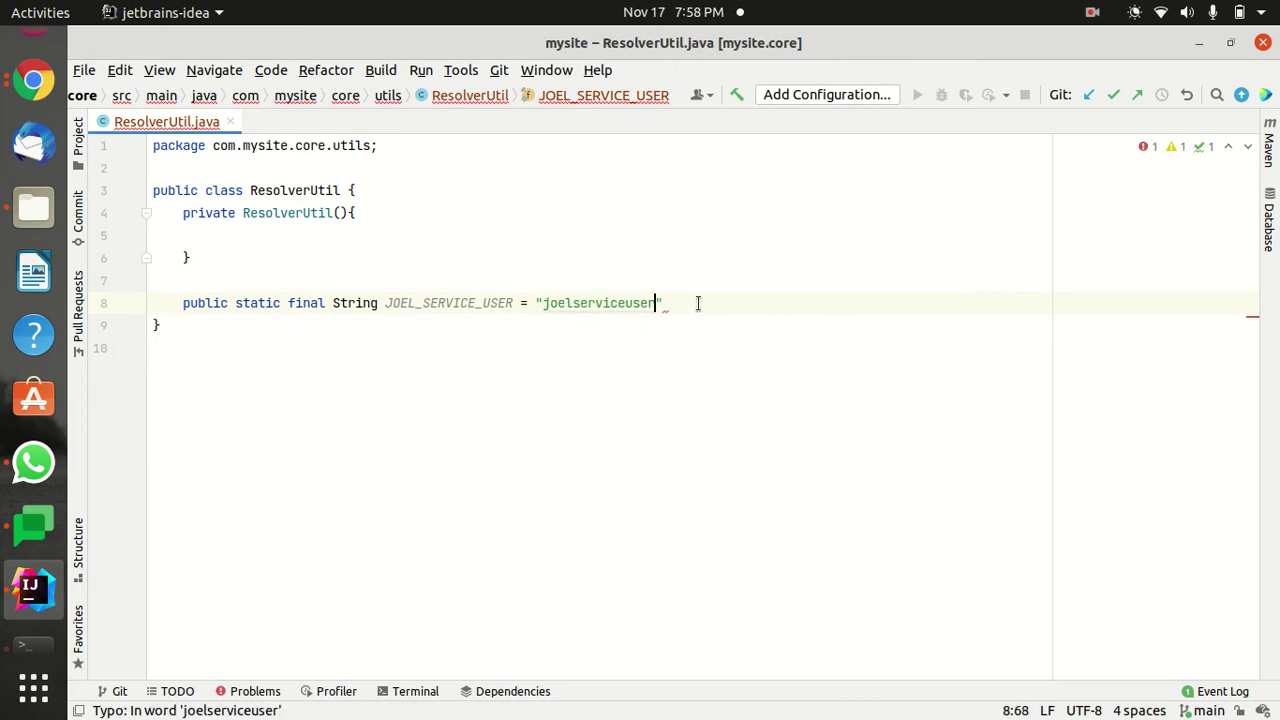
text(;)
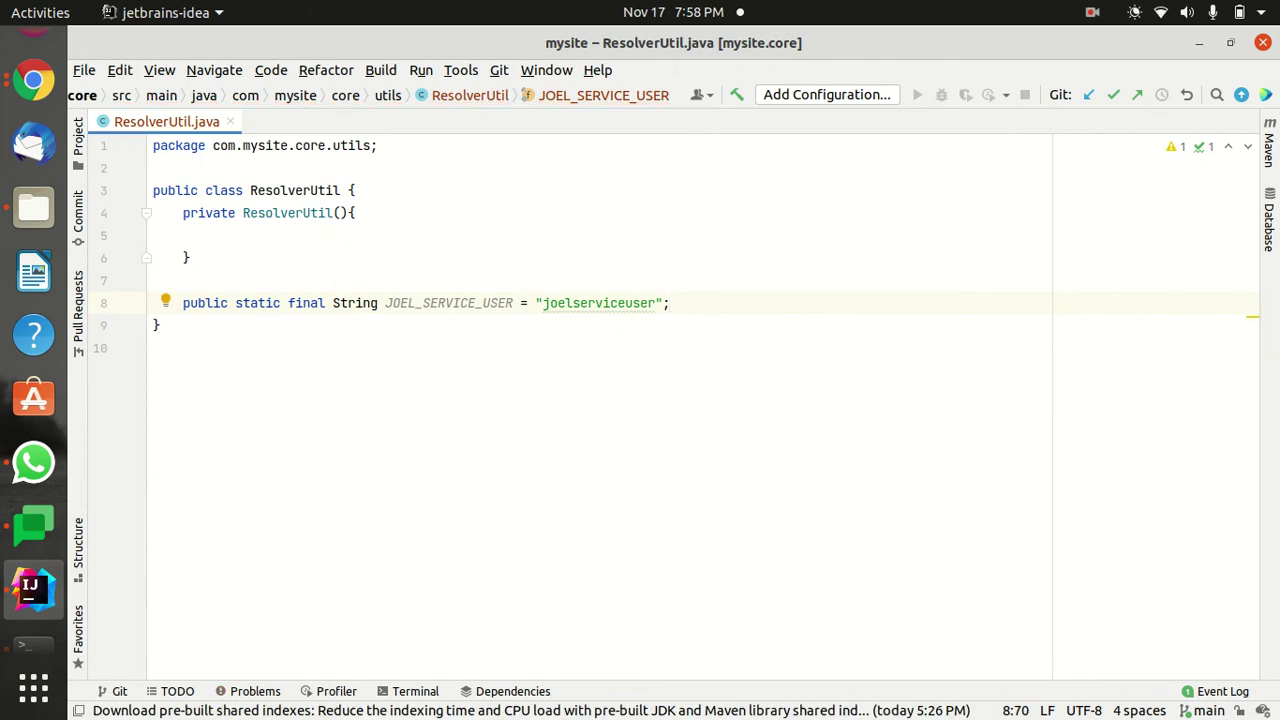
- Begin a public static method below the constant with return type ResourceResolver, imported from org.apache.sling.api.resource
key(Return)
key(Return)
text(pub)
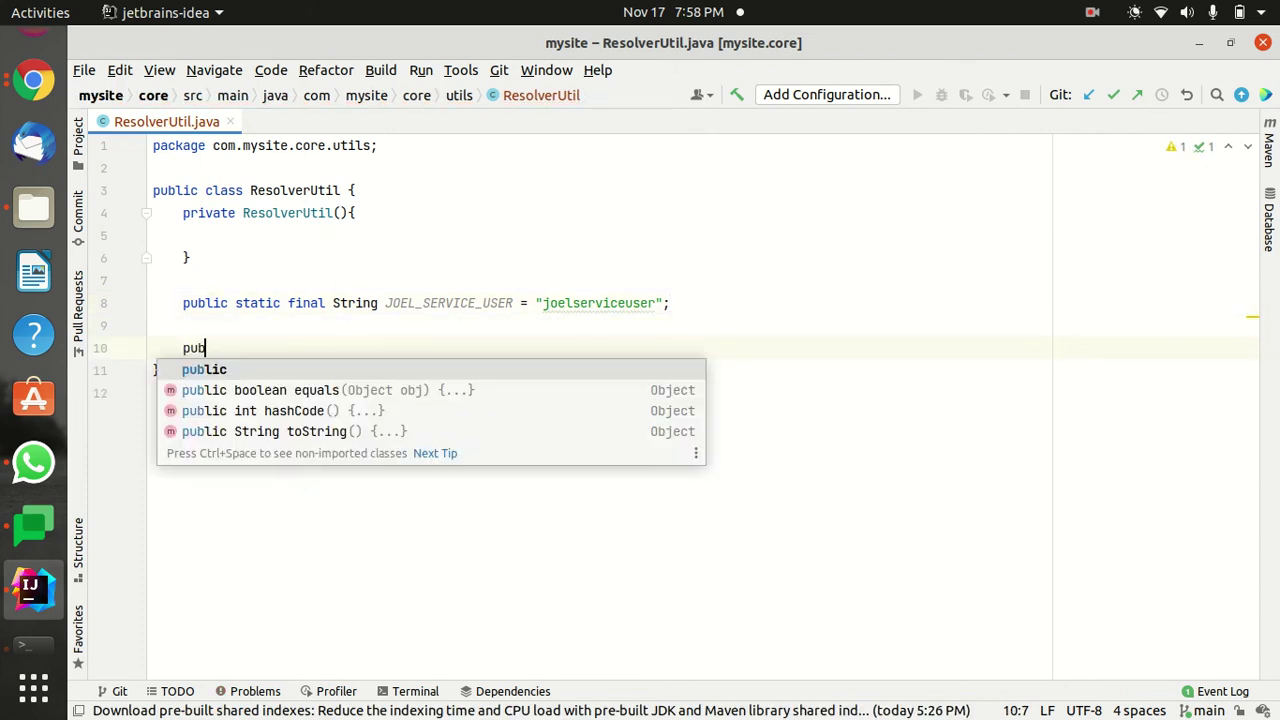
text(lic s)
key(BackSpace)
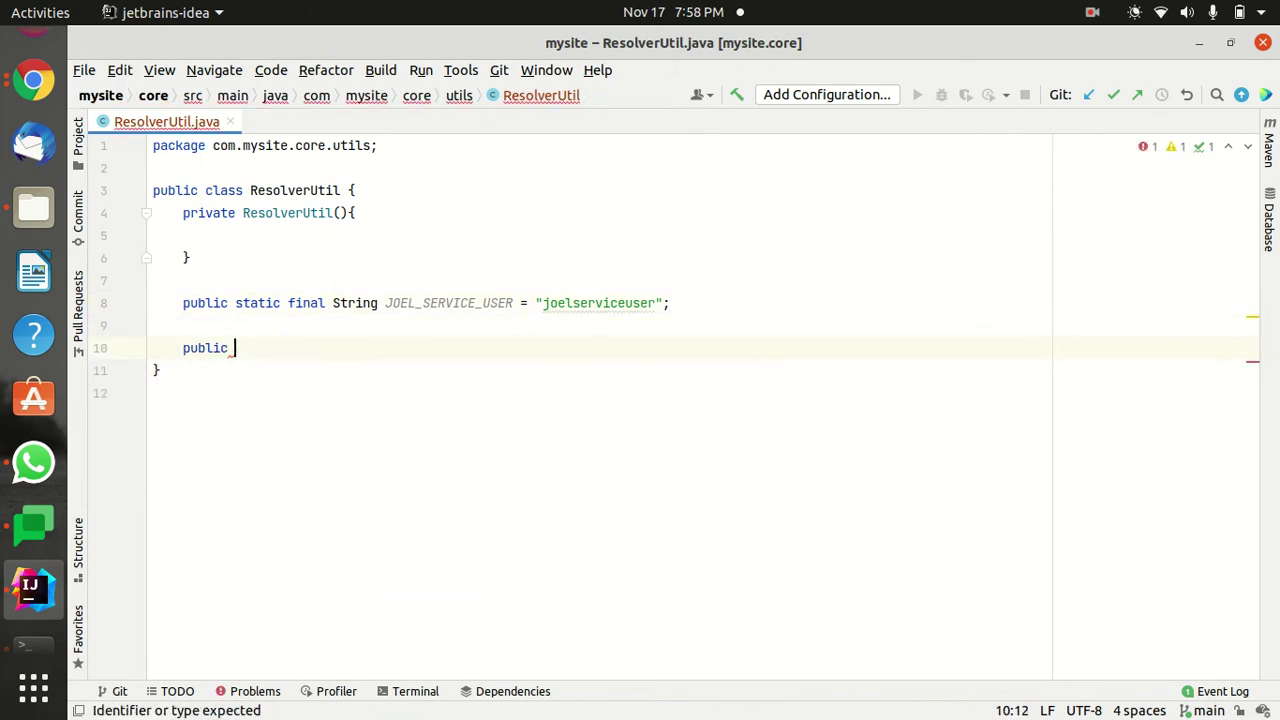
text(s)
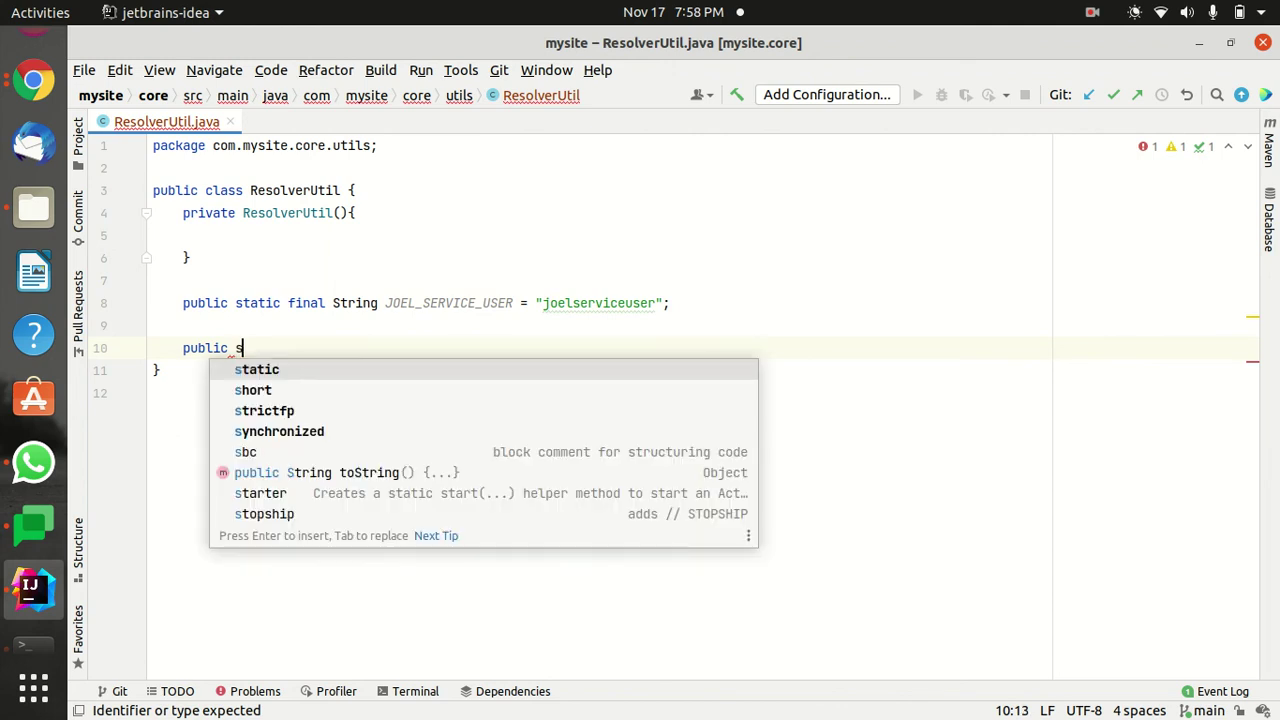
key(BackSpace)
text(Resour)
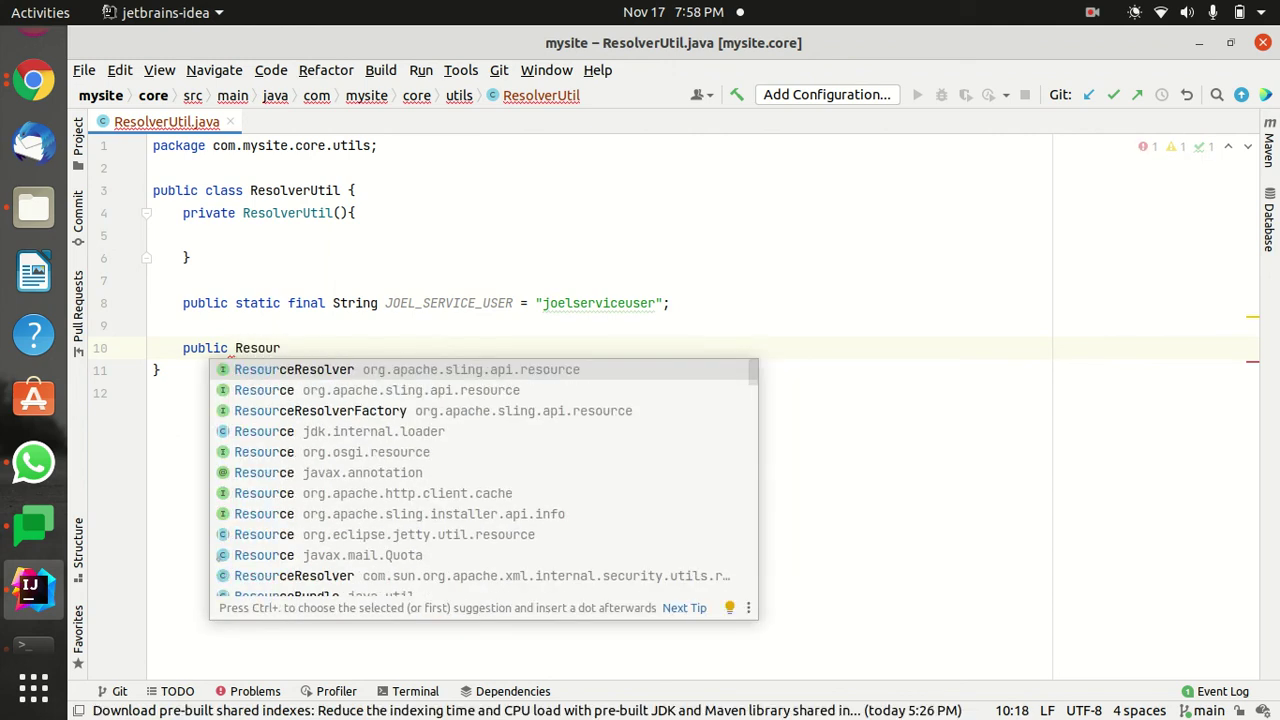
key(BackSpace)
key(BackSpace)
key(BackSpace)
key(BackSpace)
key(BackSpace)
key(BackSpace)
text(static )
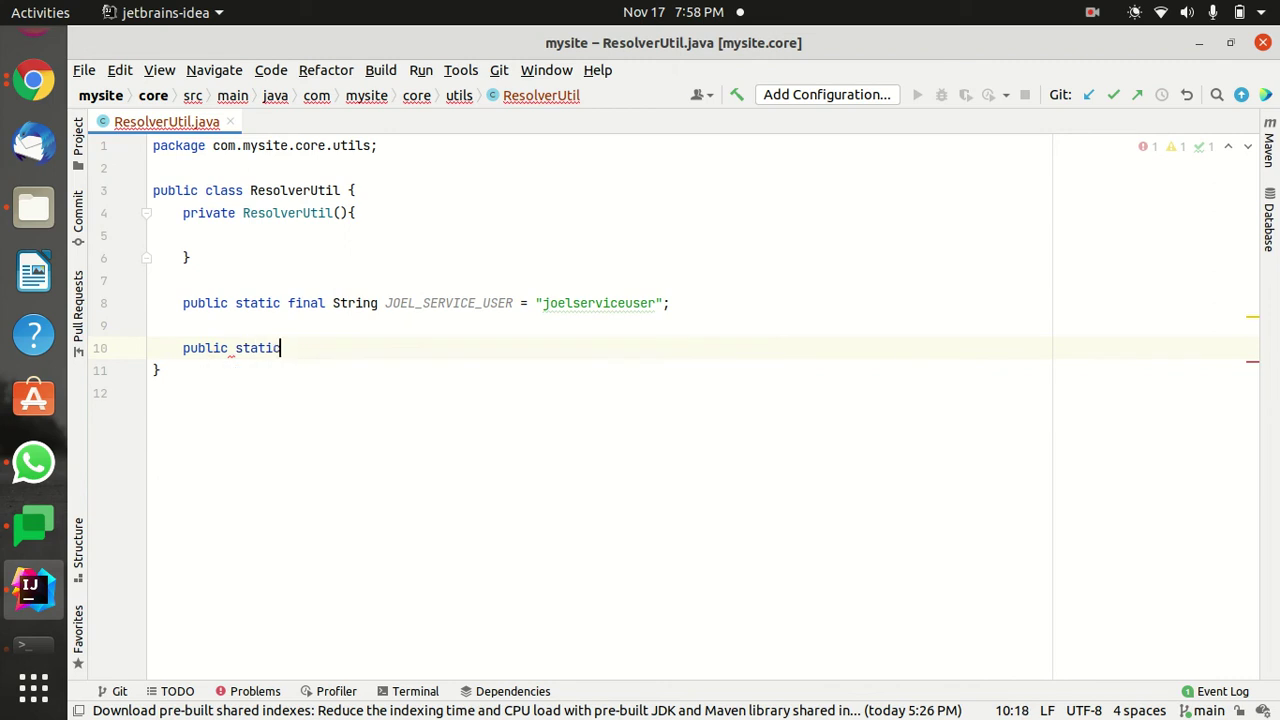
text(Resou)
key(Return)
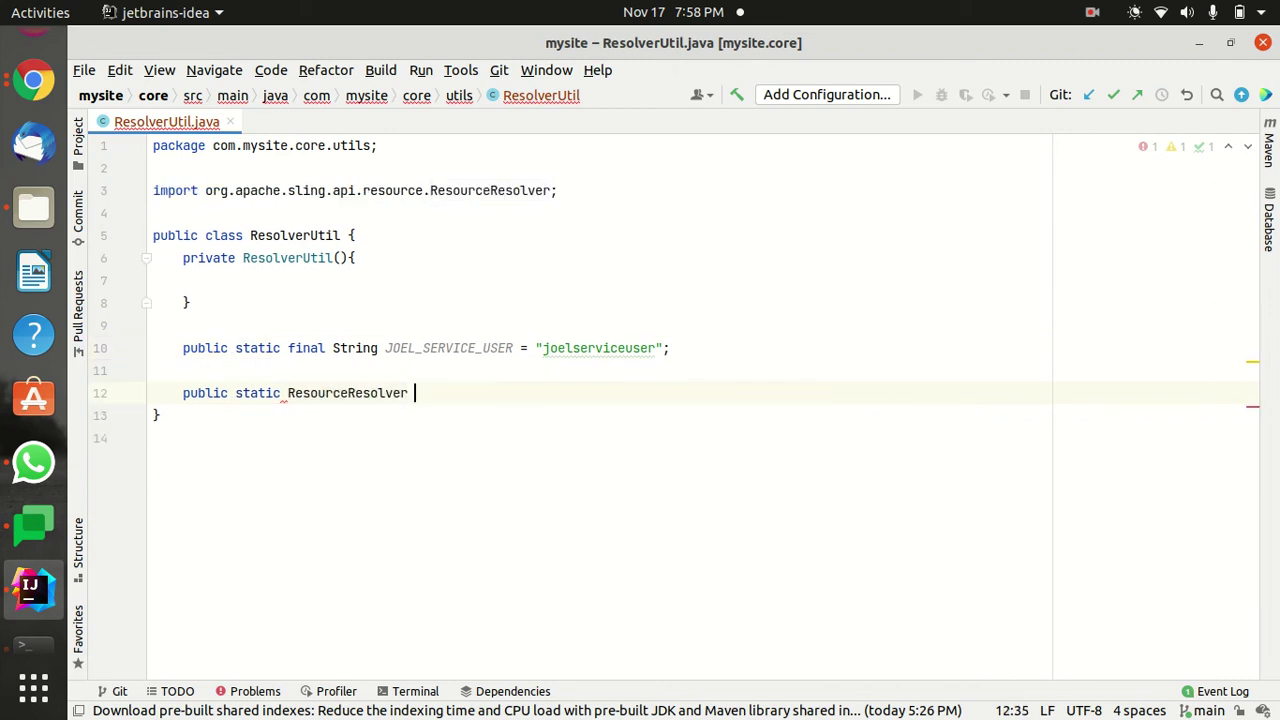
- Name the method newResolver and give it a ResourceResolverFactory parameter named resourceResolverFactory, importing the Sling type
text(newReso)
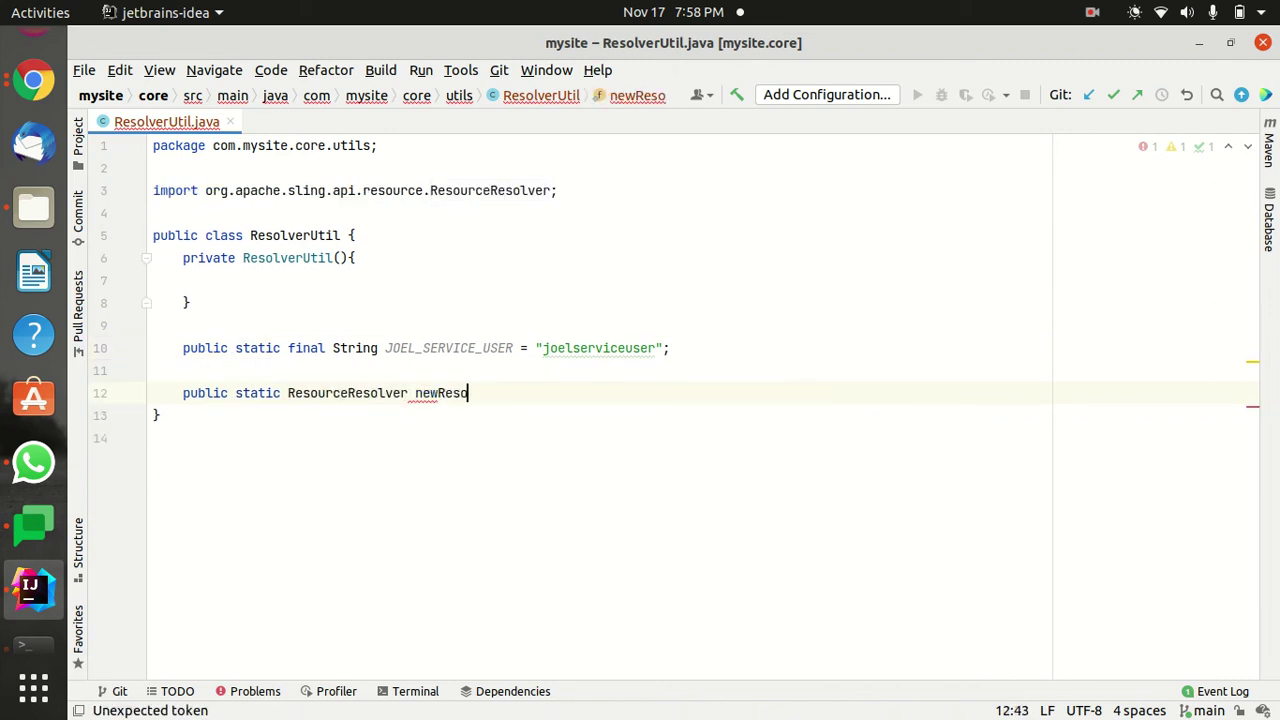
text(lver(Res)
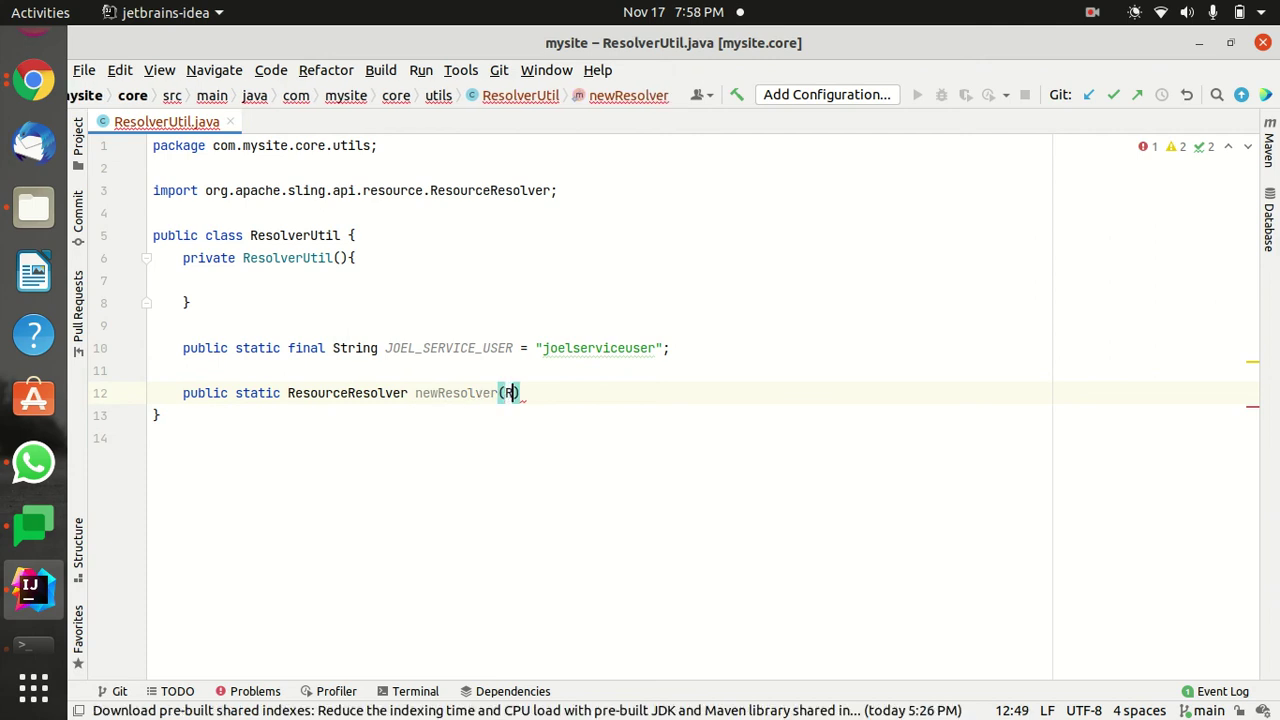
key(Down)
key(Down)
key(Down)
key(Down)
key(Down)
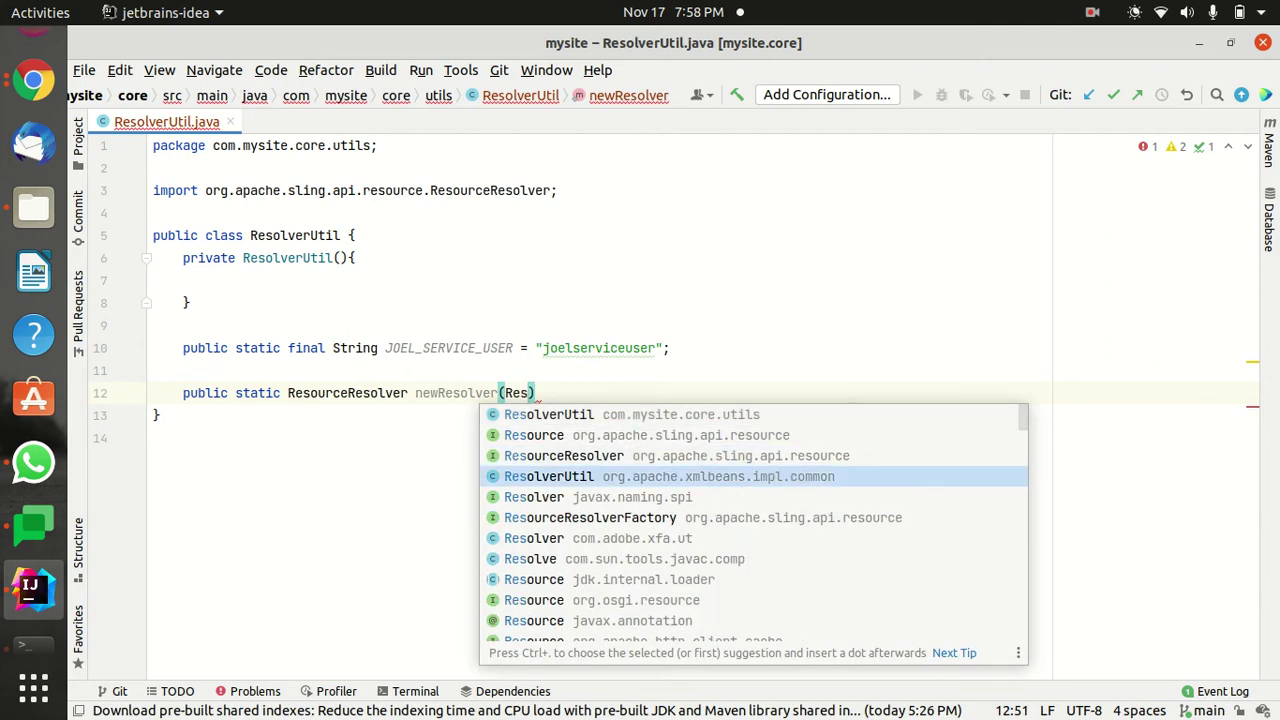
key(Return)
text(re)
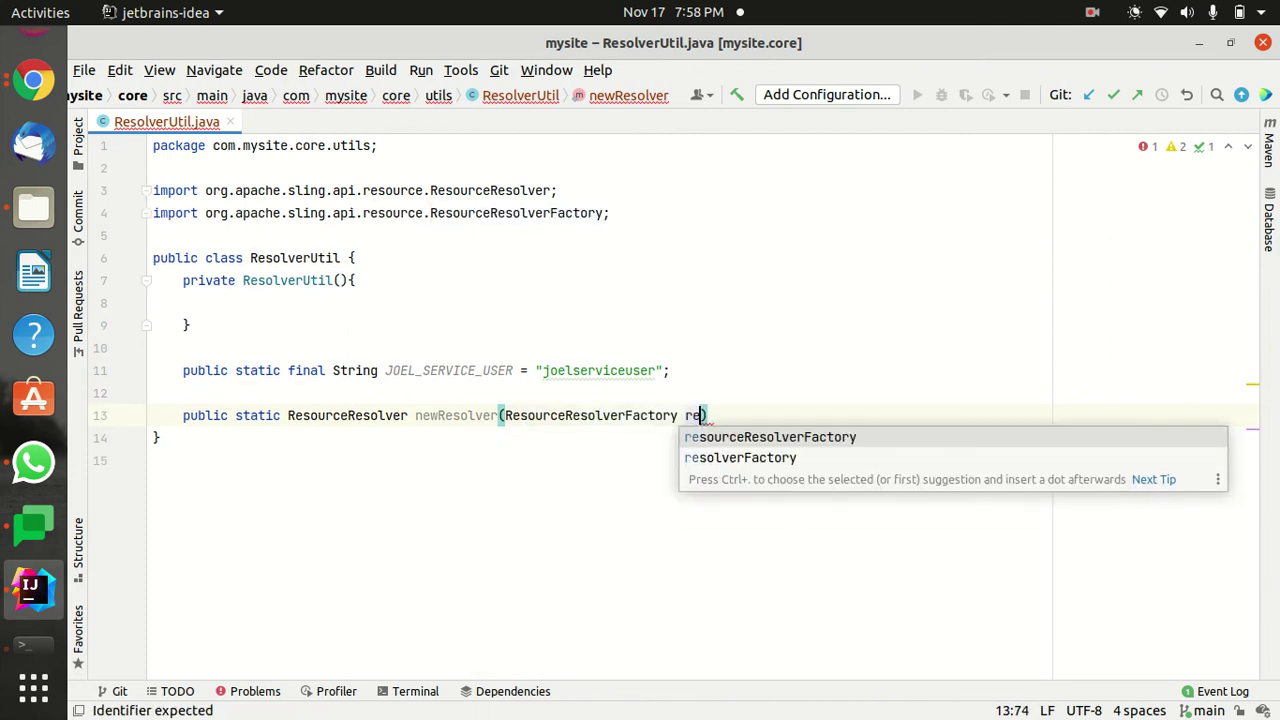
key(Return)
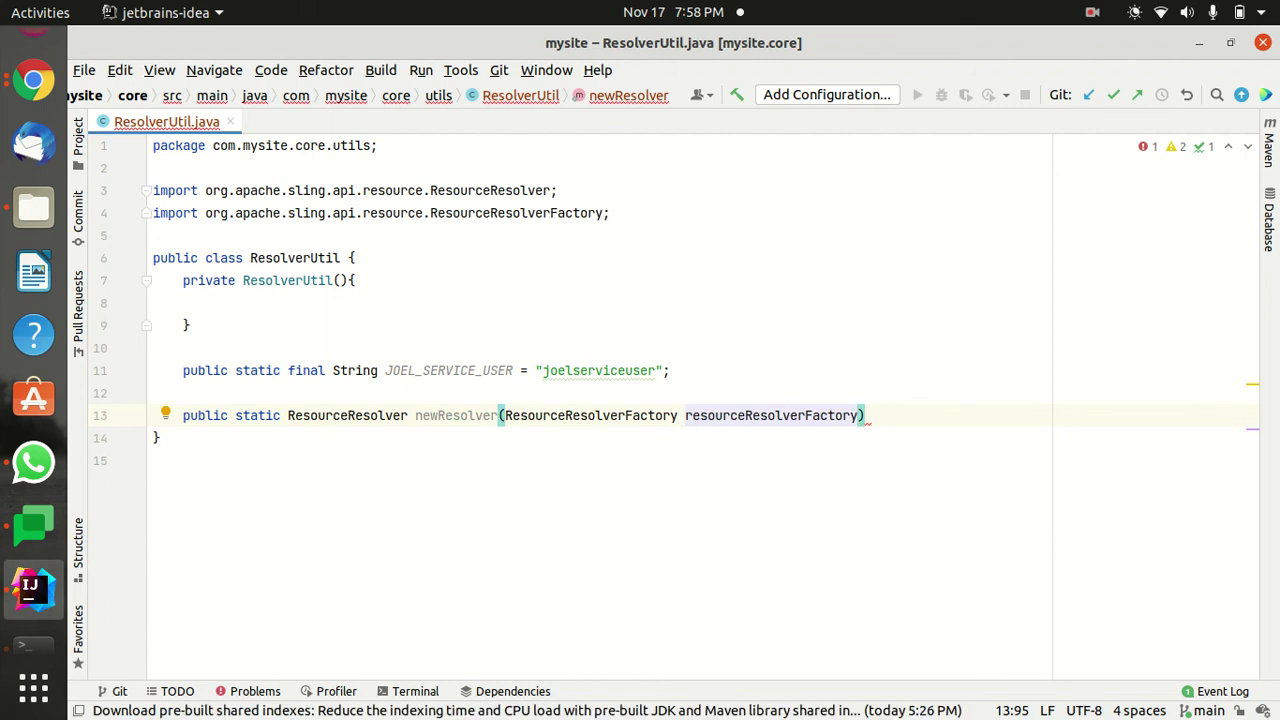
- Make newResolver throw LoginException from org.apache.sling.api.resource, open the method body, and fold the import block
key(End)
text(thow)
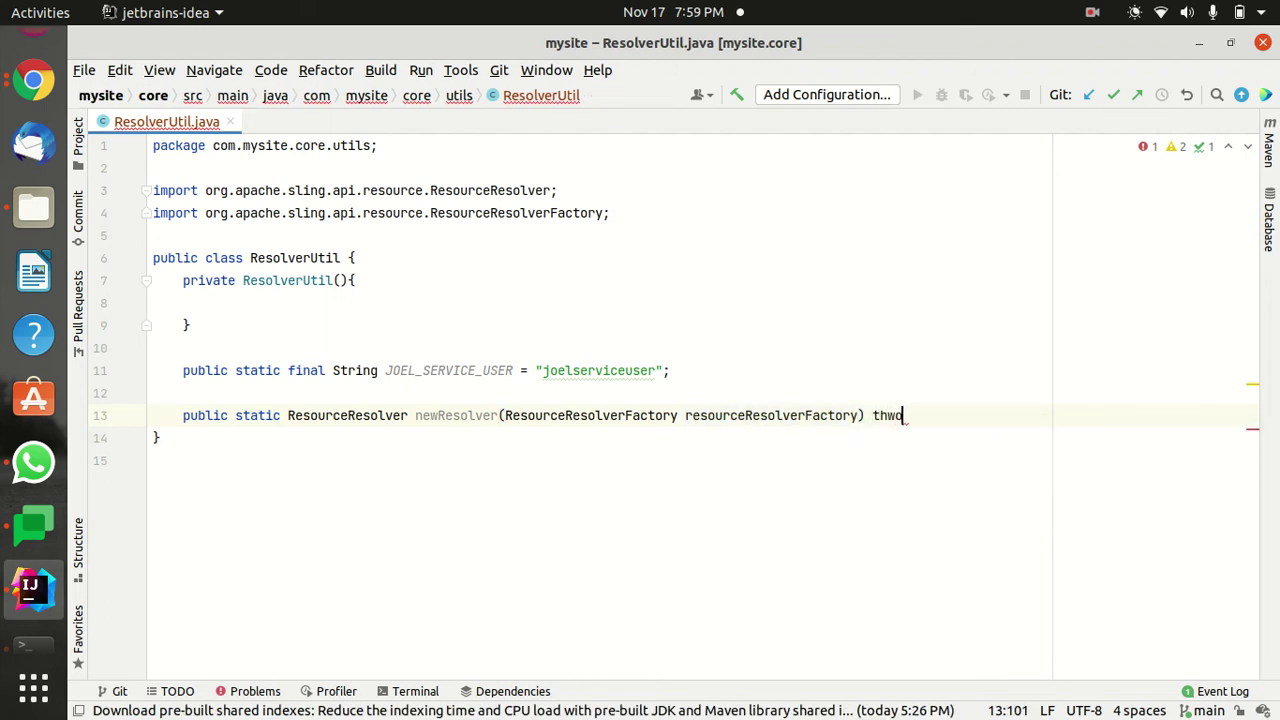
key(BackSpace)
key(BackSpace)
text(rows Login)
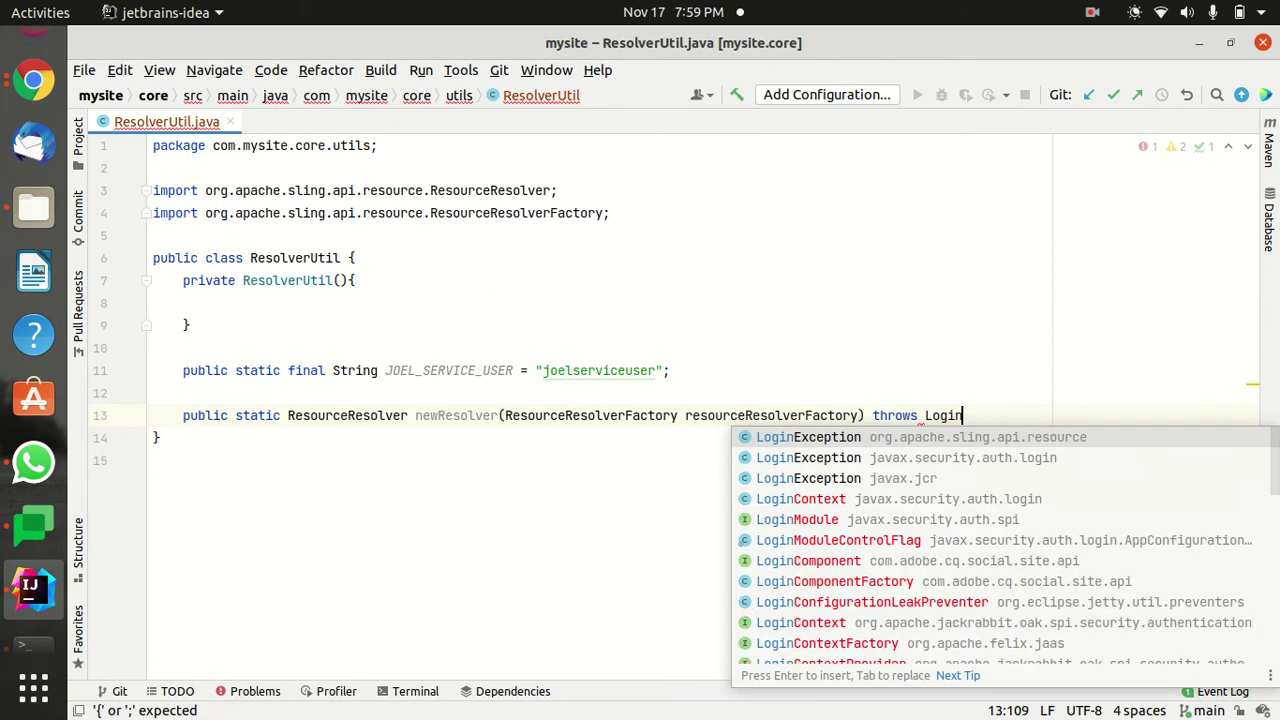
key(Return)
text({)
key(Return)
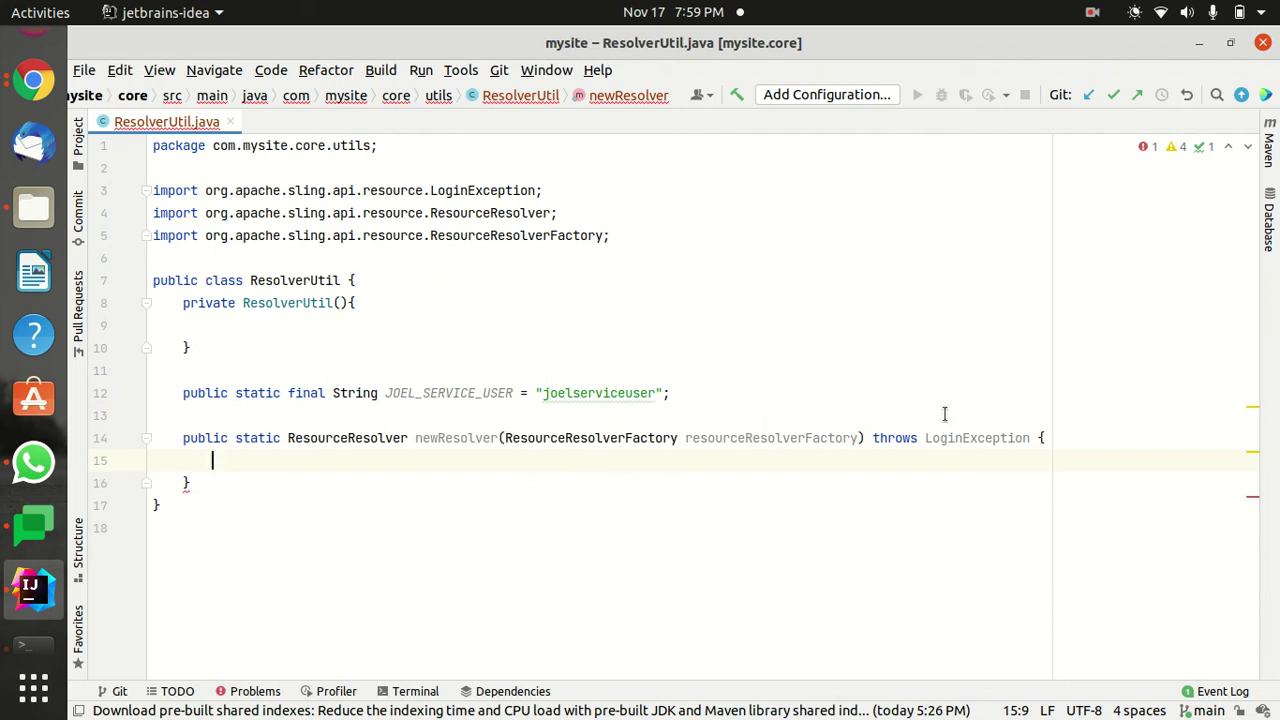
click(146, 191)
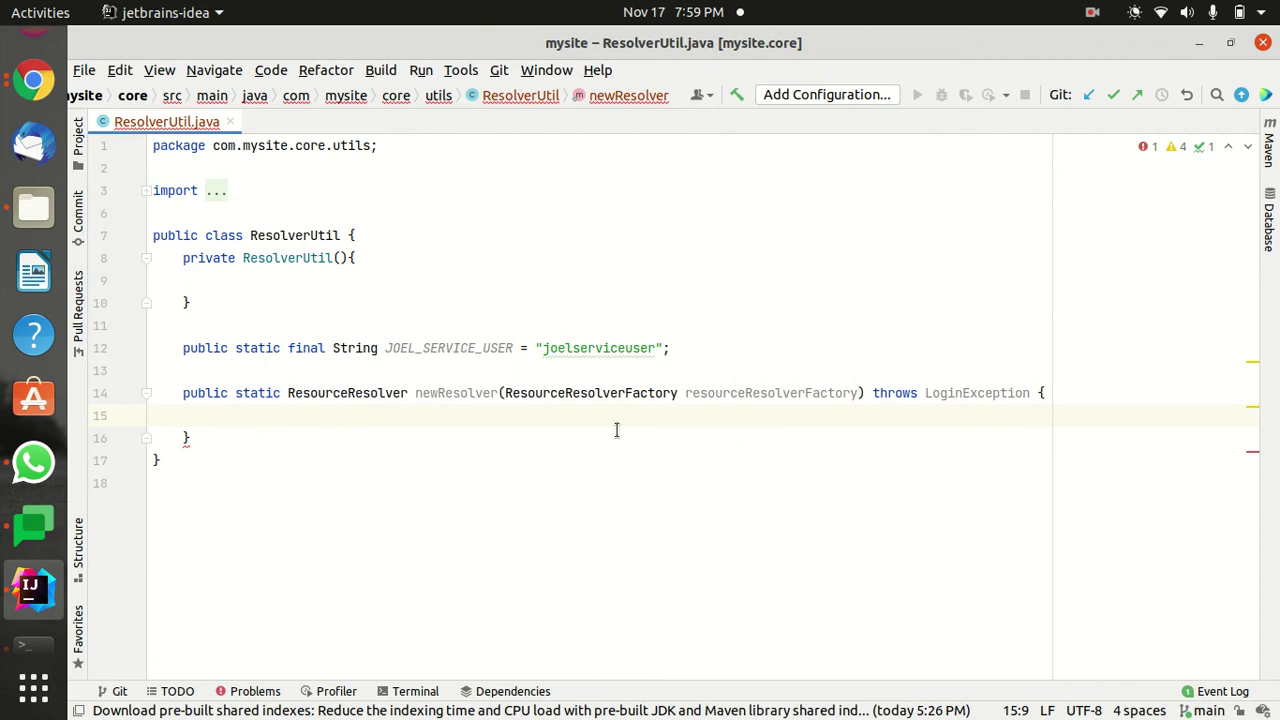
- Begin a variable declaration of type Map<String, Object> in the newResolver body and import Map
text(Map<String)
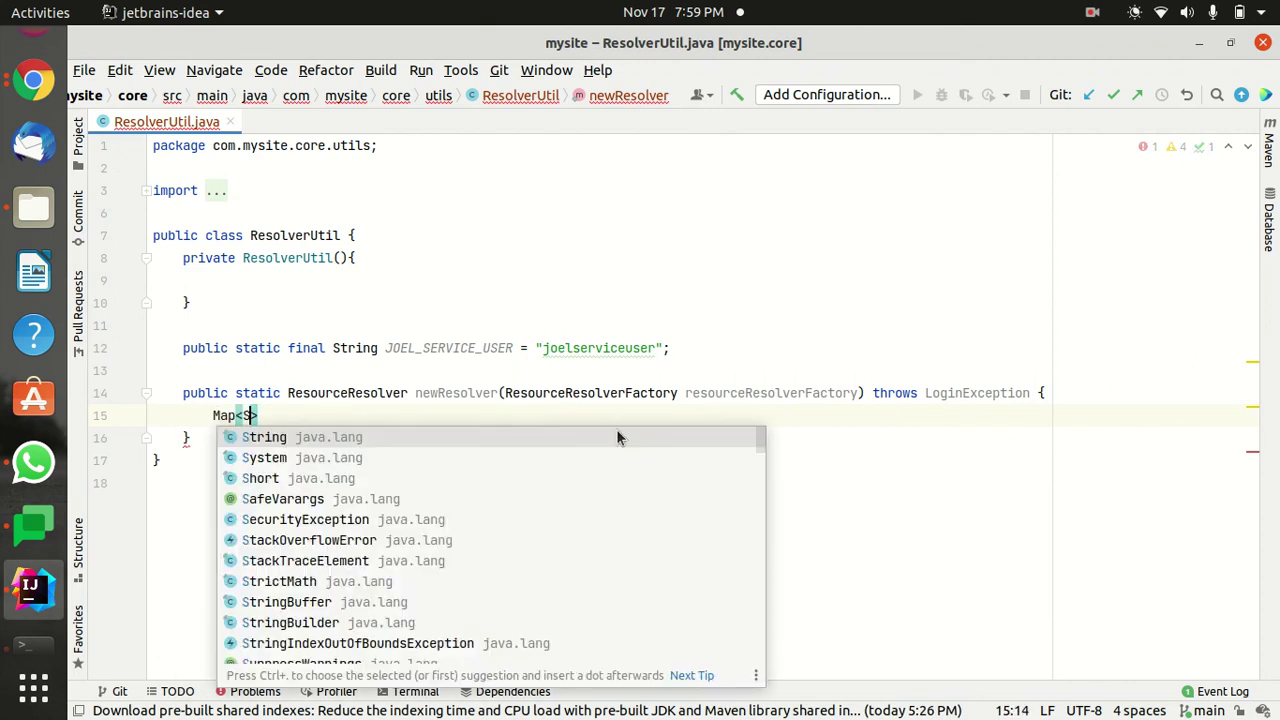
text(, Object<)
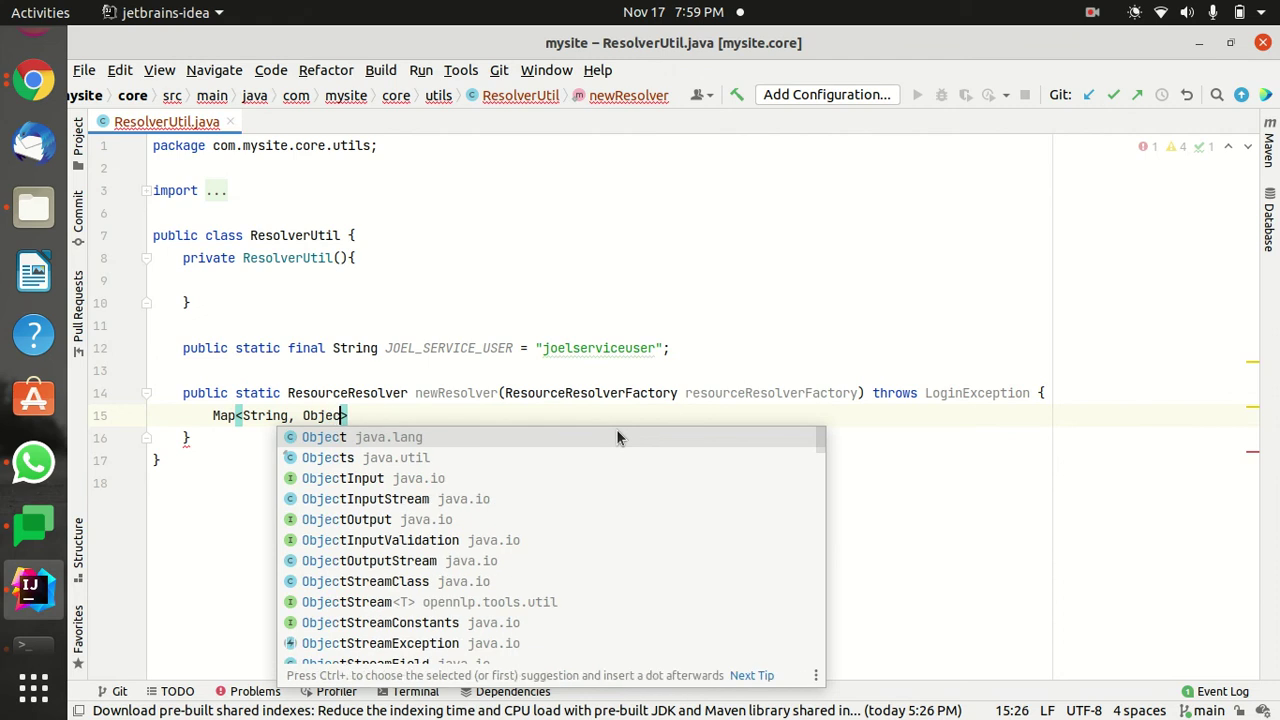
key(BackSpace)
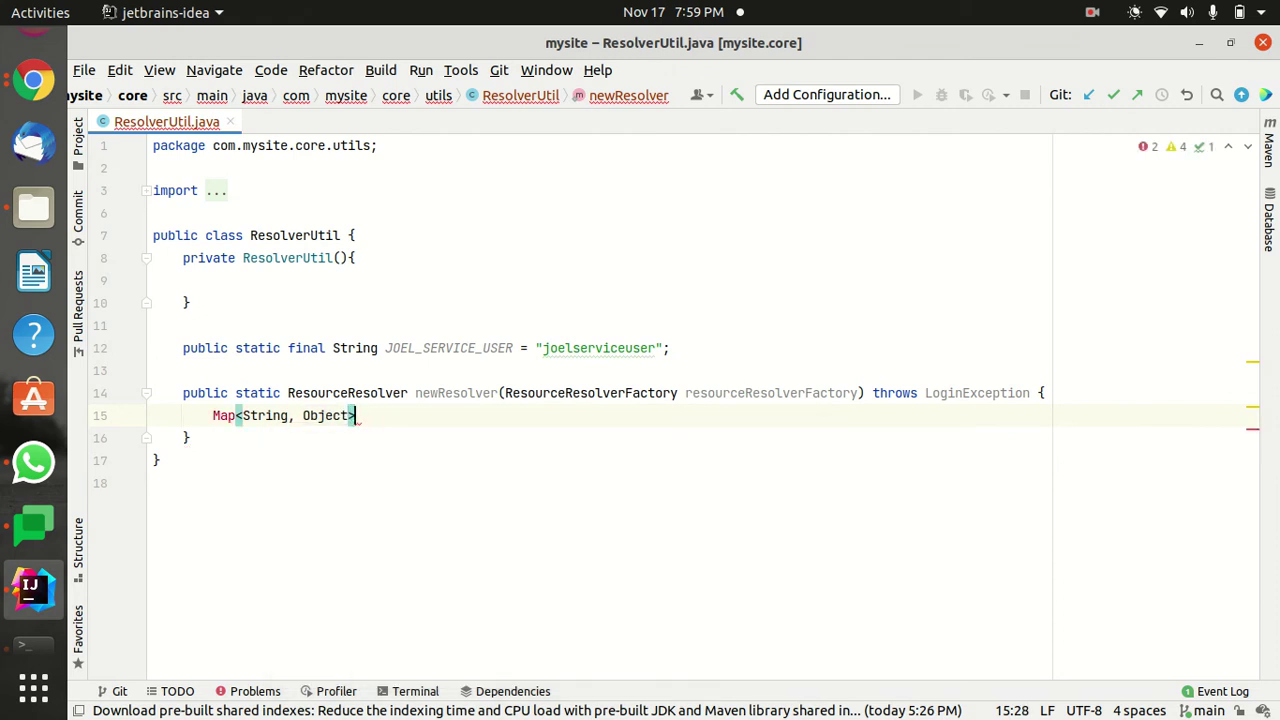
text(>)
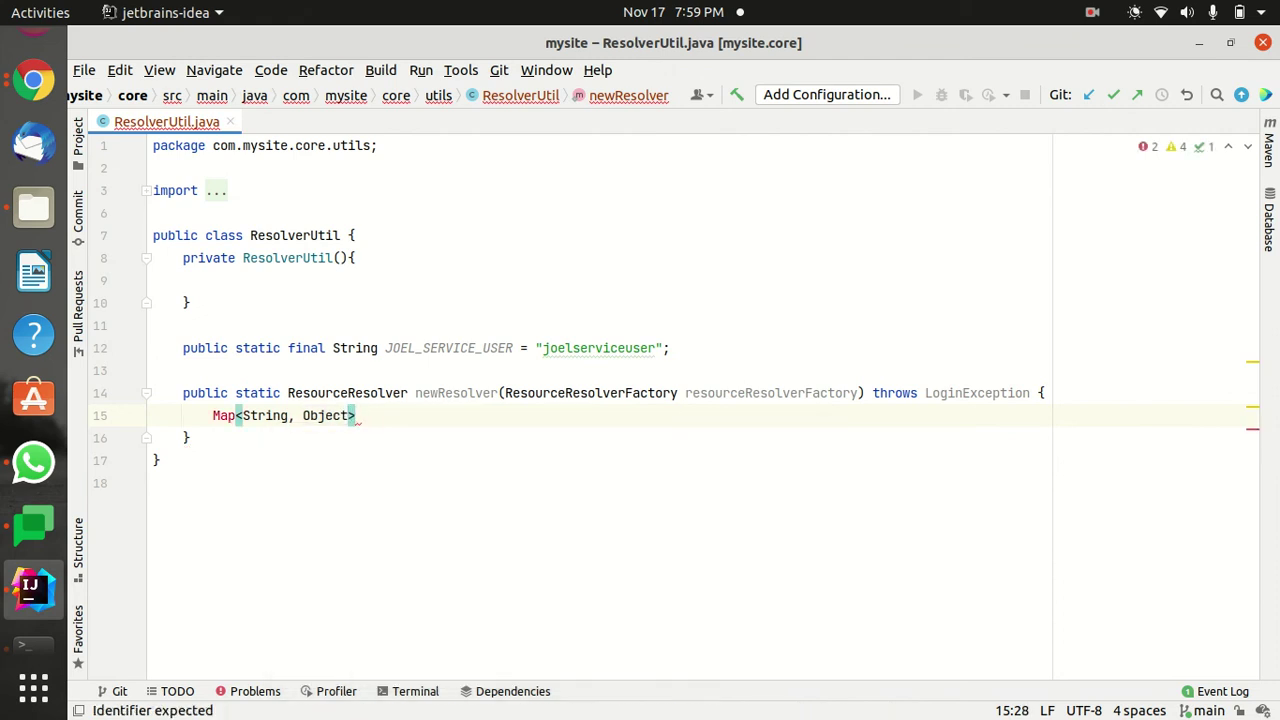
key(alt+Return)
- Name the map variable param and initialise it with new HashMap<>(), importing HashMap
text(p)
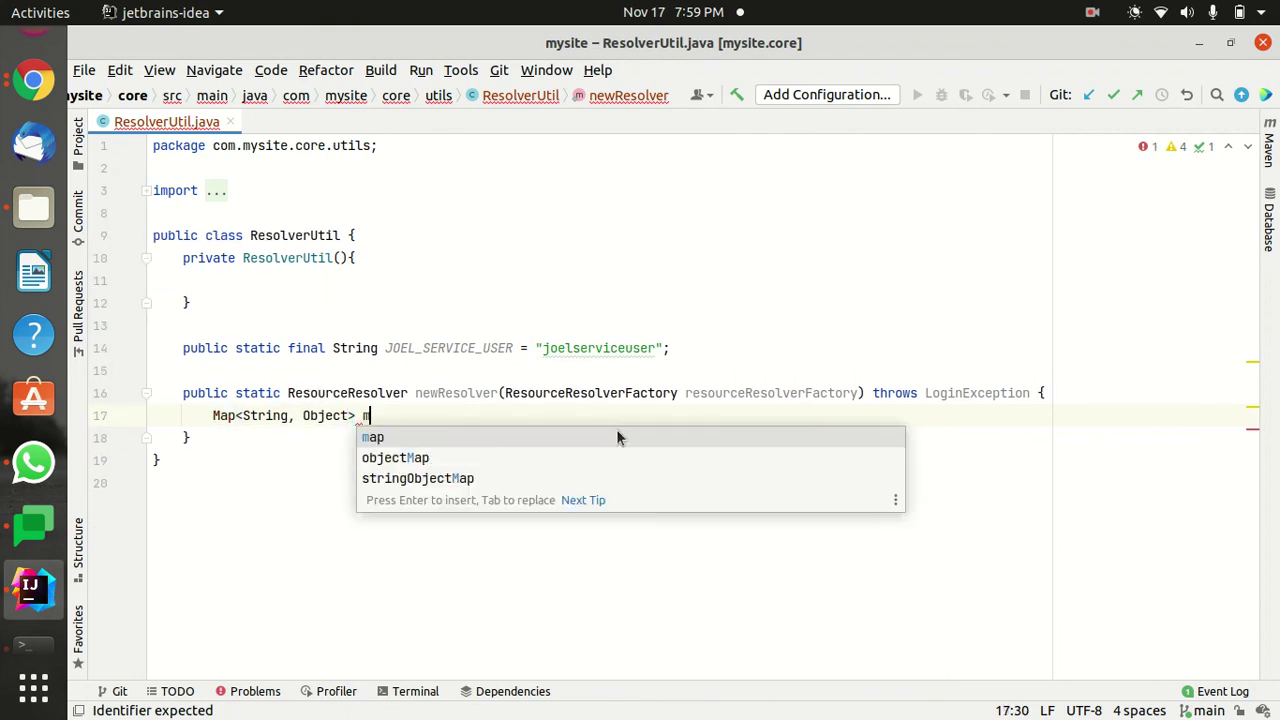
key(BackSpace)
text(param)
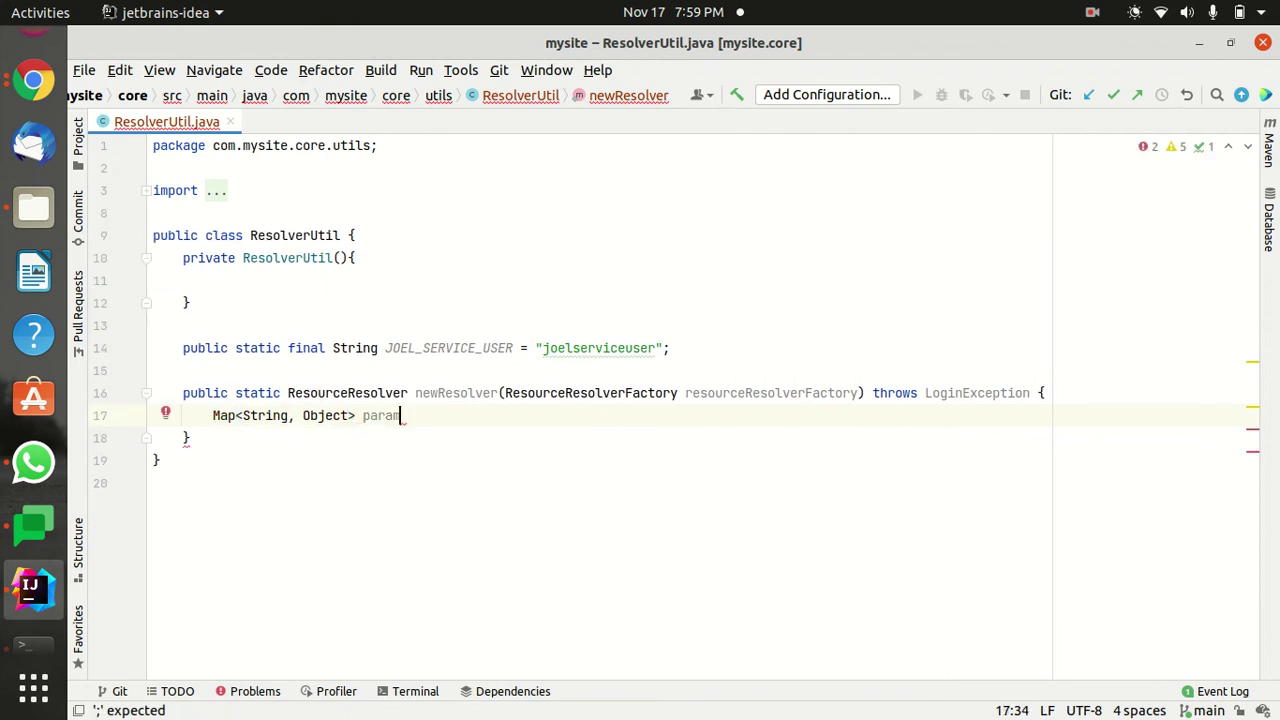
text( = new  Ha)
key(Return)
text();)
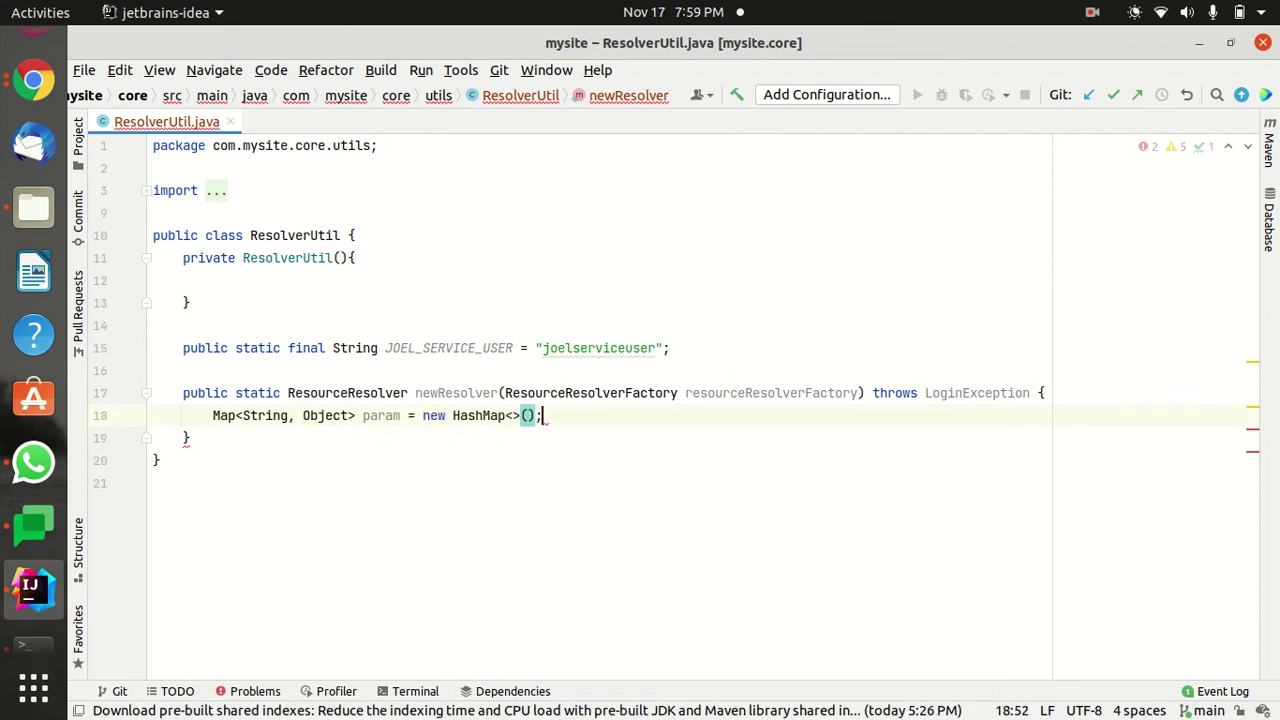
- Add a call to param.put on a new line below the map declaration
key(Return)
text(apra)
key(BackSpace)
key(BackSpace)
key(BackSpace)
key(BackSpace)
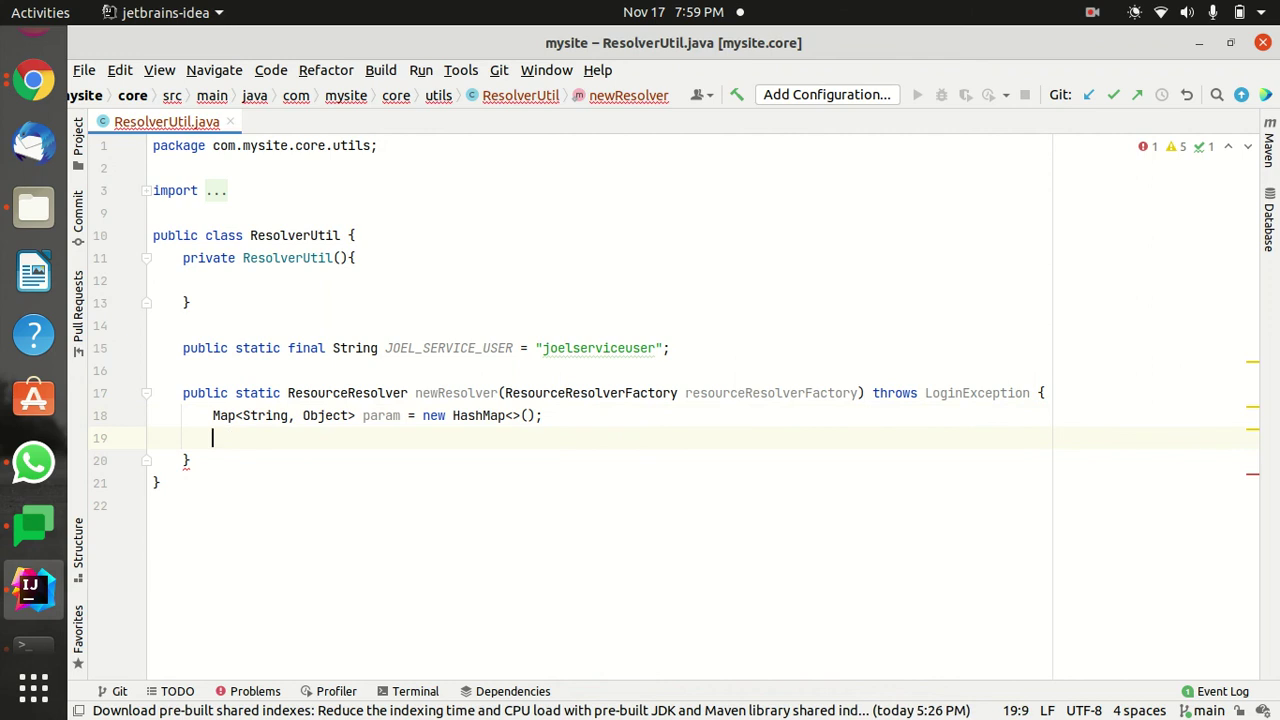
text(param.)
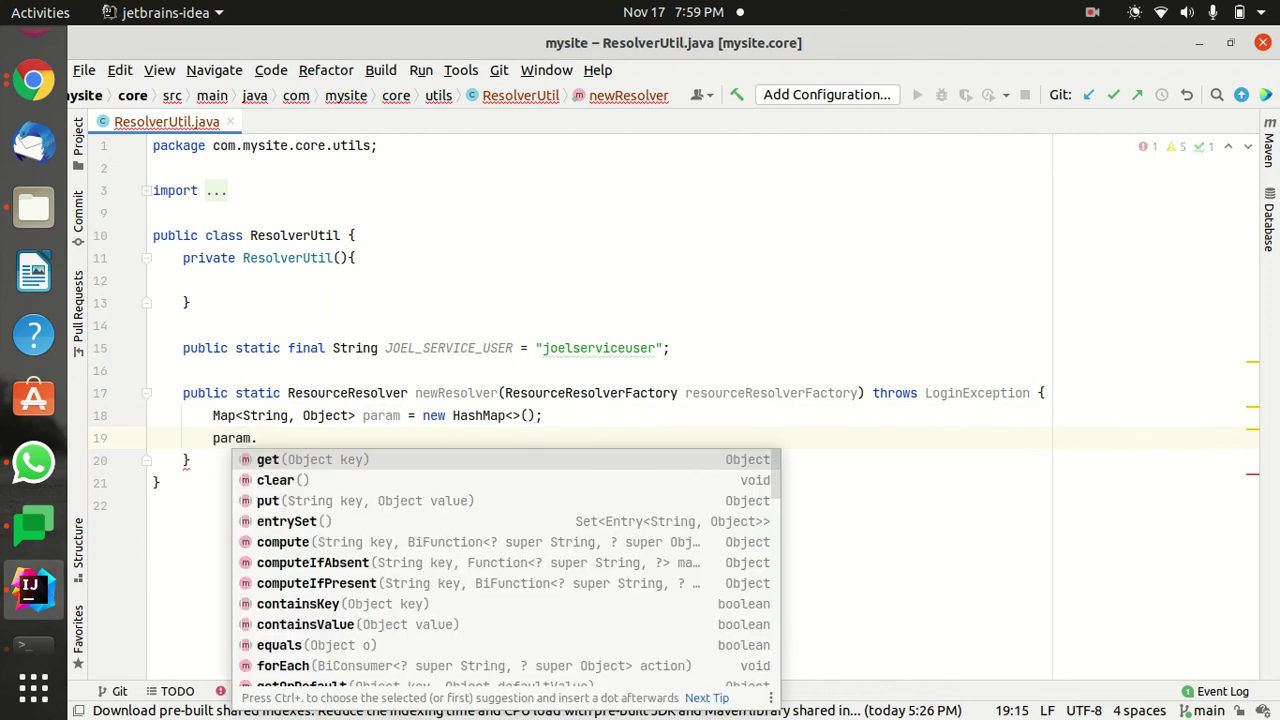
text(put)
key(Return)
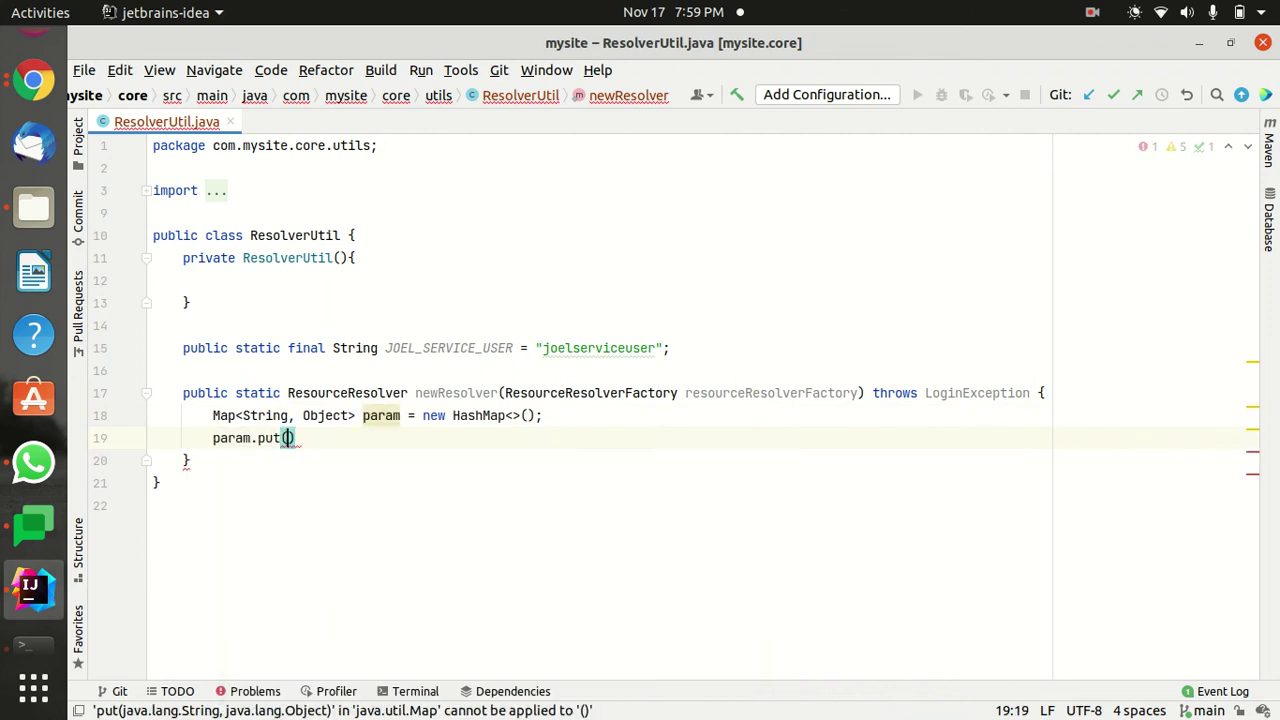
- Pass resourceResolverFactory.SUBSERVICE as the key and JOEL_SERVICE_USER as the value to param.put, and end the statement with a blank line below
text(res)
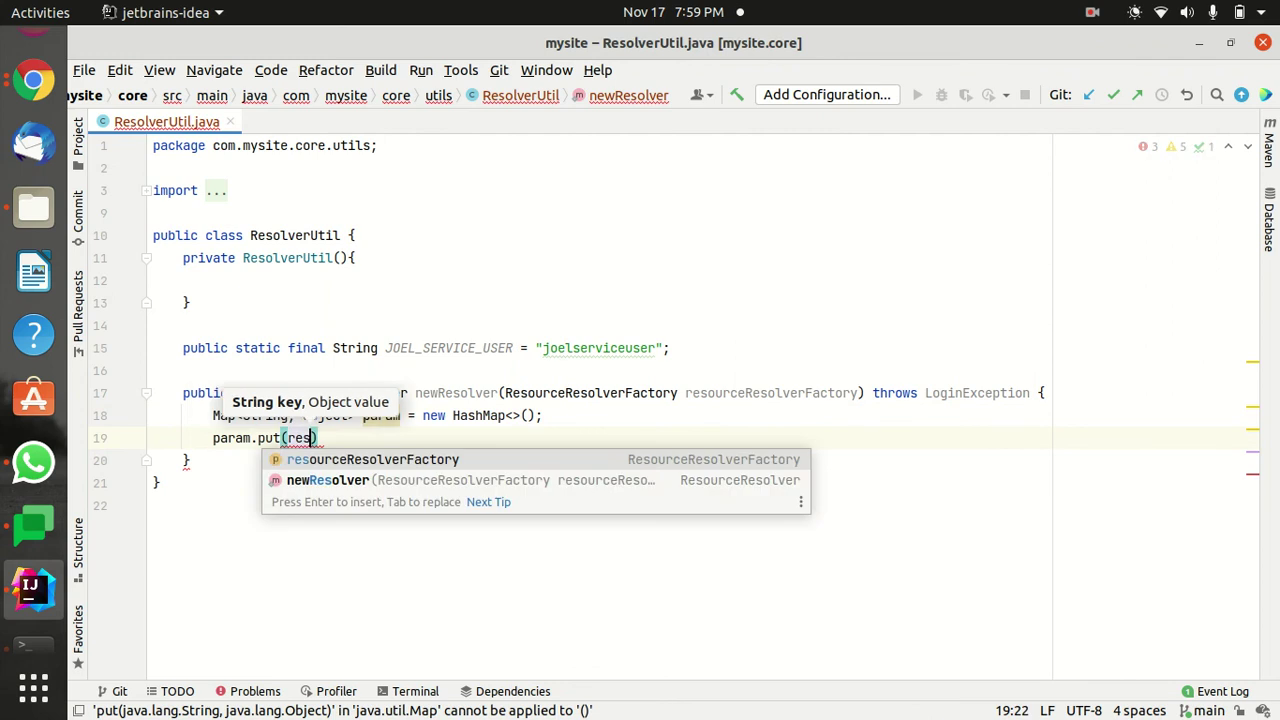
key(Return)
text(.)
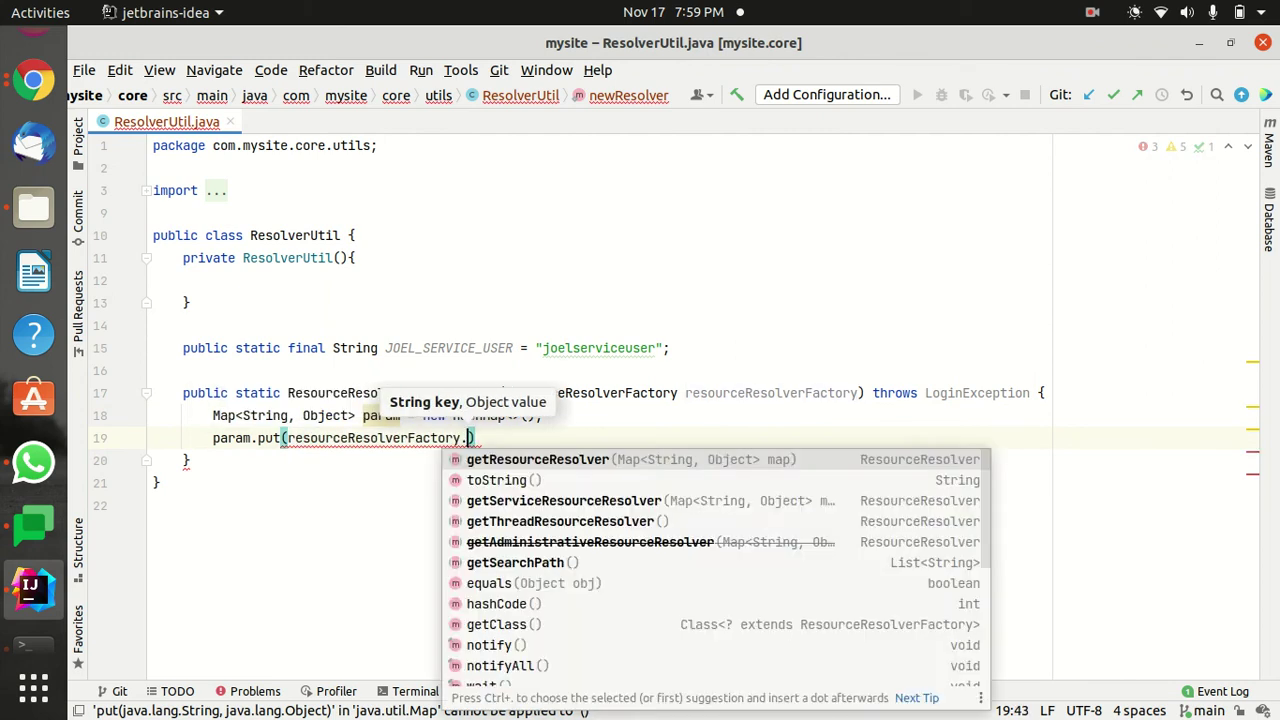
key(Escape)
text(SUB)
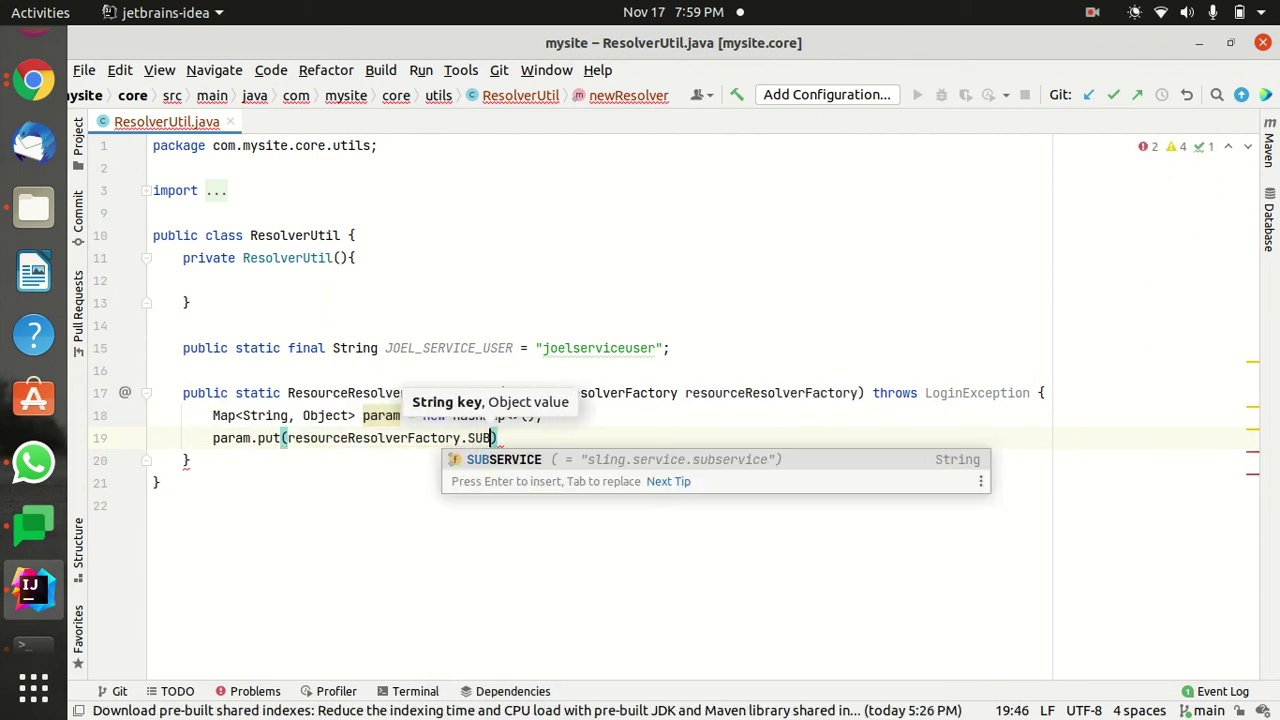
key(Return)
text(, )
text(JO)
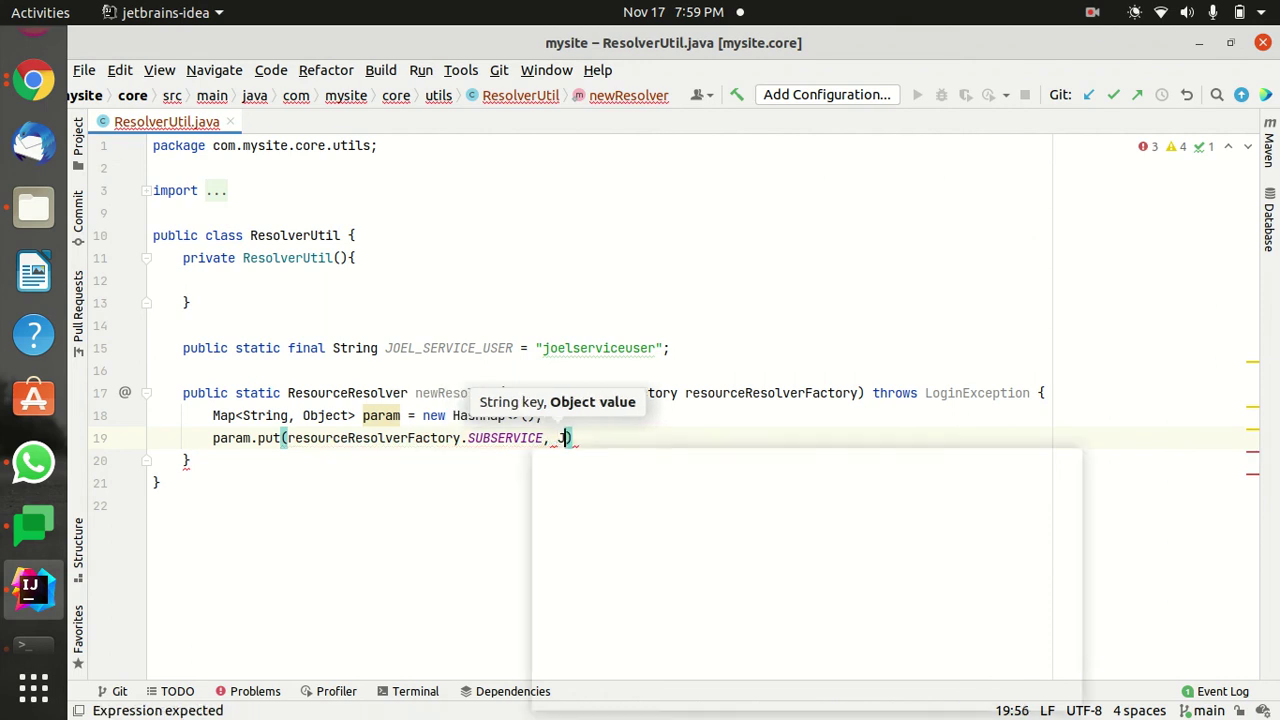
key(Return)
key(ctrl+shift+Return)
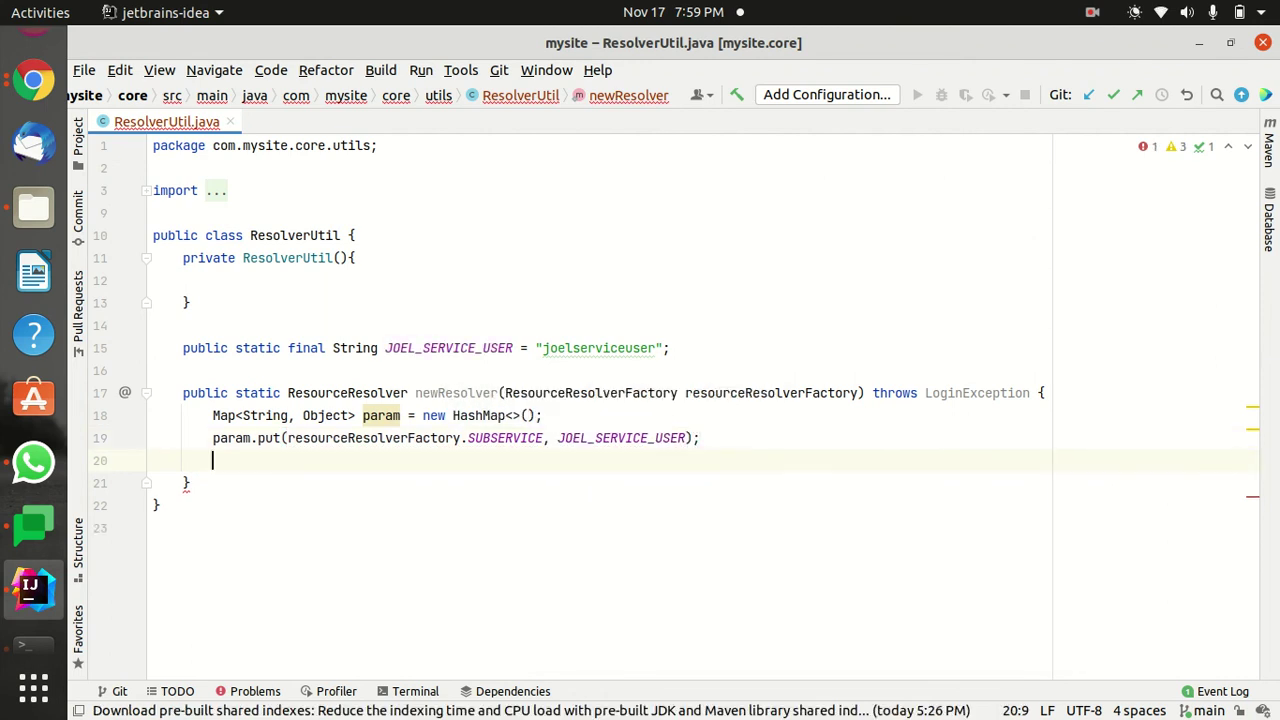
key(Return)
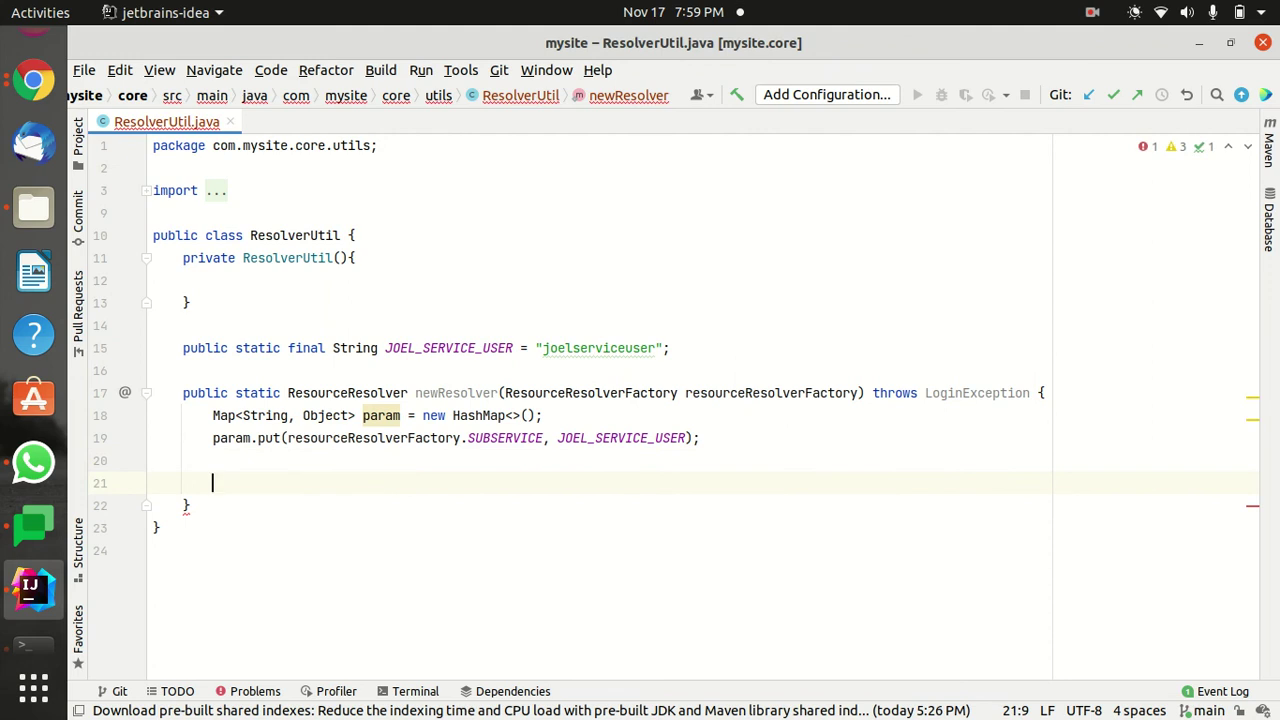
click(1100, 12)
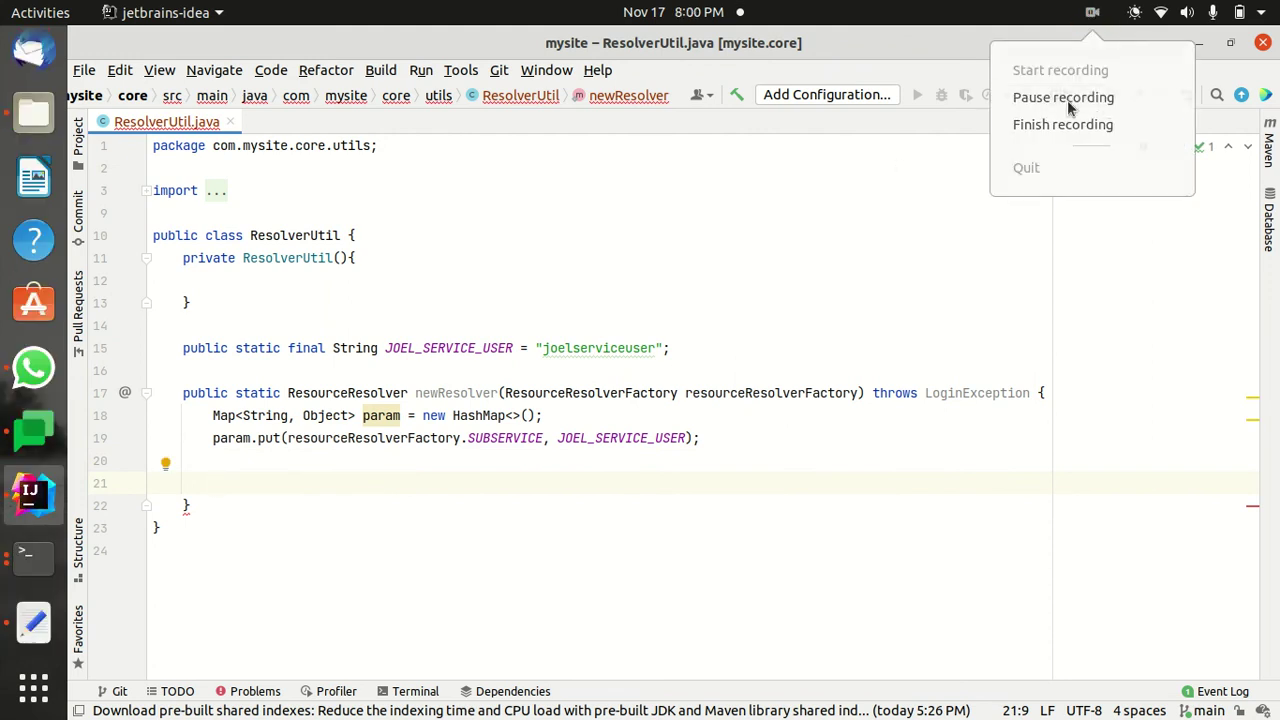
click(1067, 100)
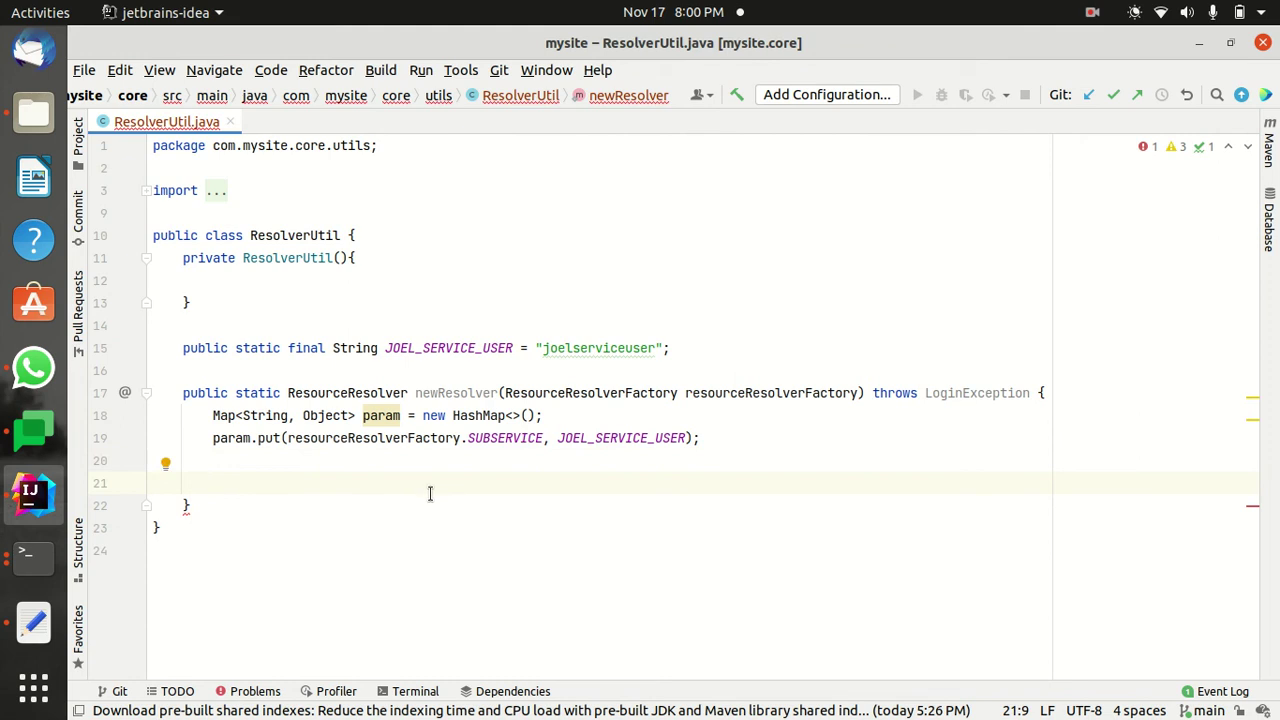
- Declare a Sling ResourceResolver variable named resourceResolver below the param.put statement
text(ResourceResolver r)
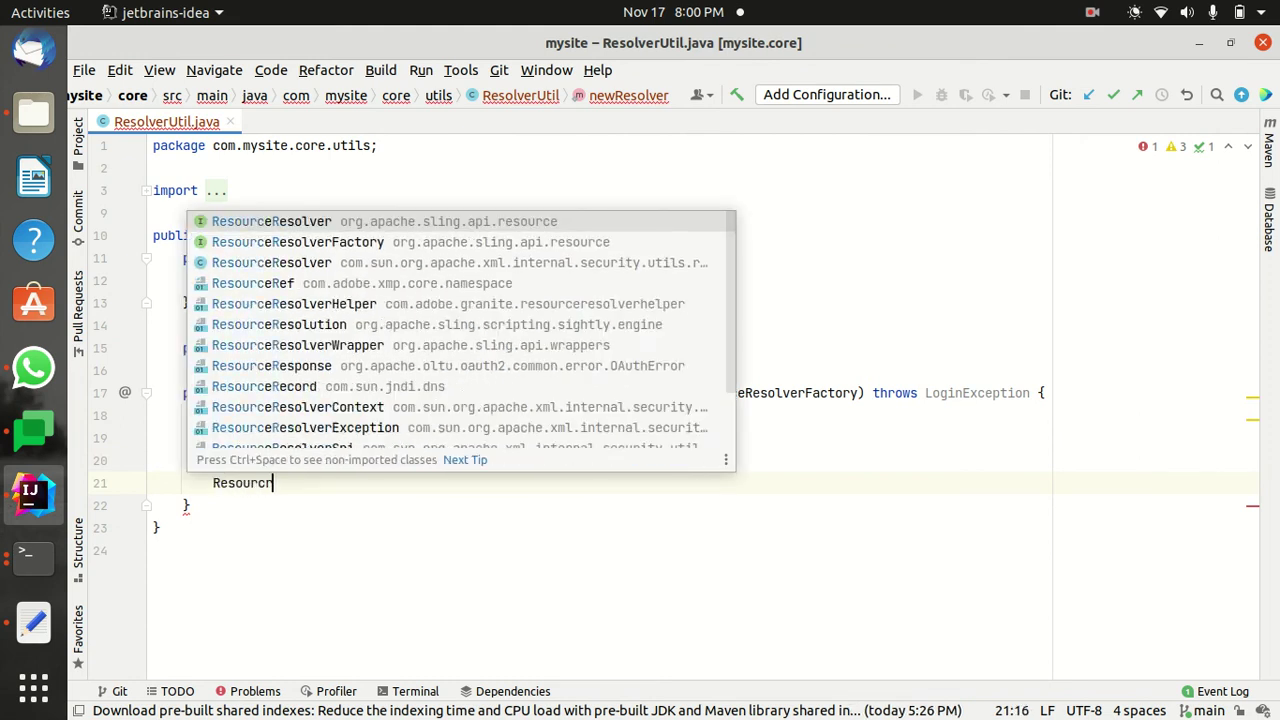
text(e)
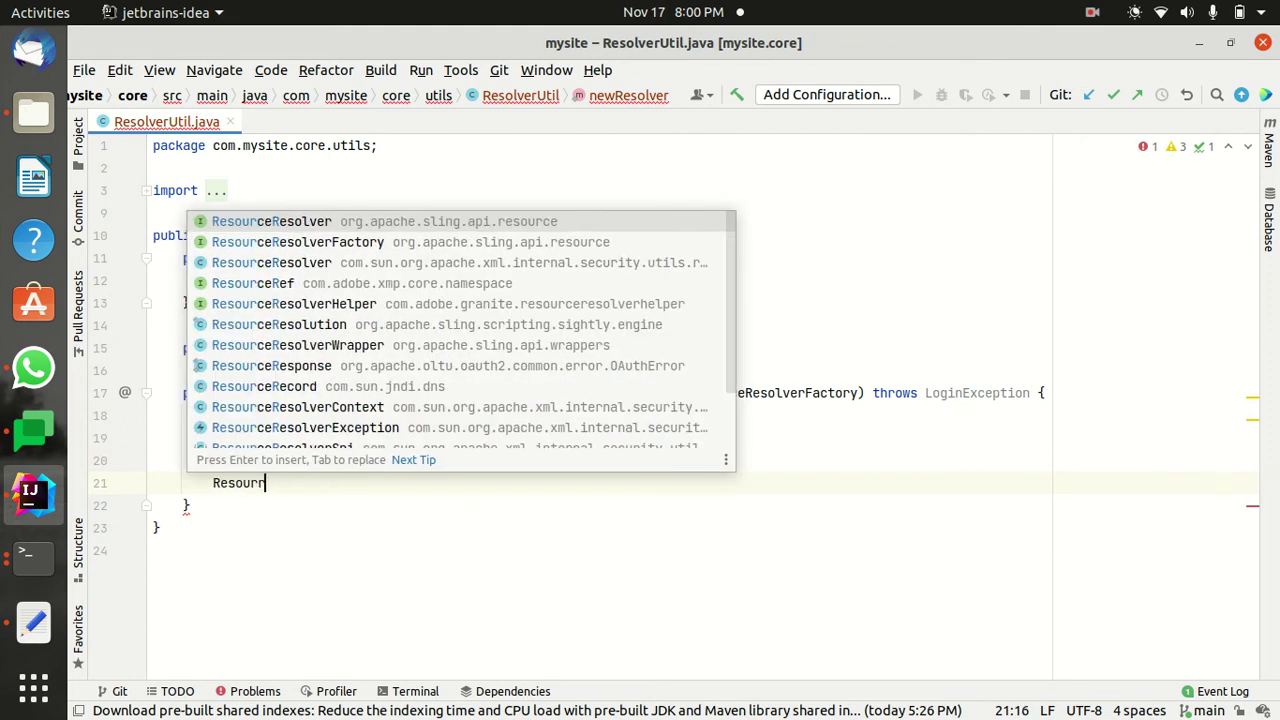
key(Return)
text(reso)
key(Return)
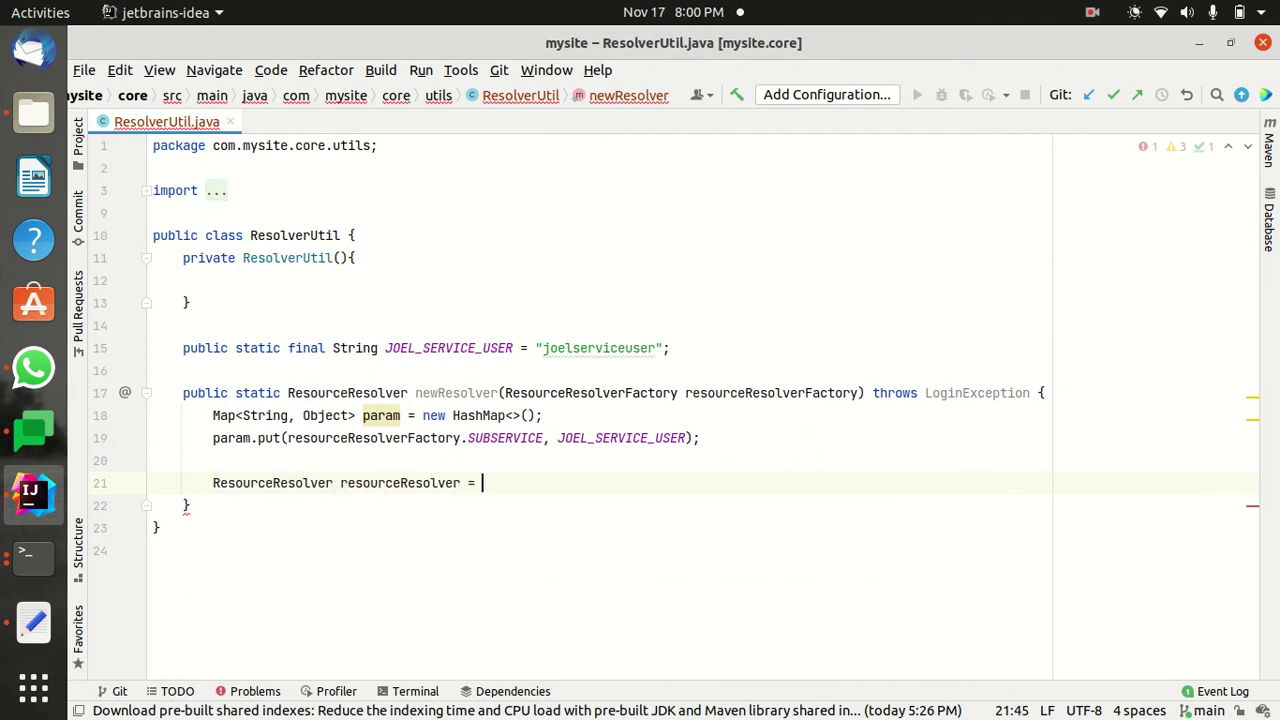
- Assign resourceResolverFactory.getServiceResourceResolver(param) to the resourceResolver variable and end the statement
text(= res)
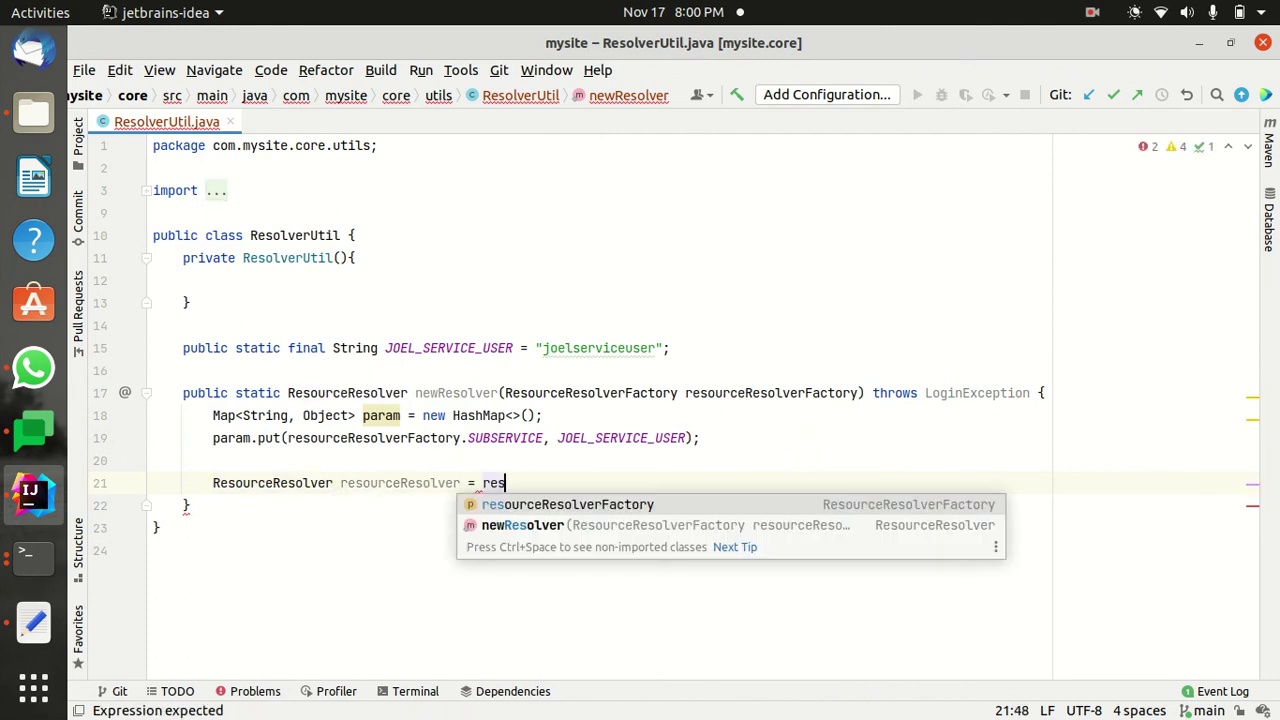
key(Return)
text(.get)
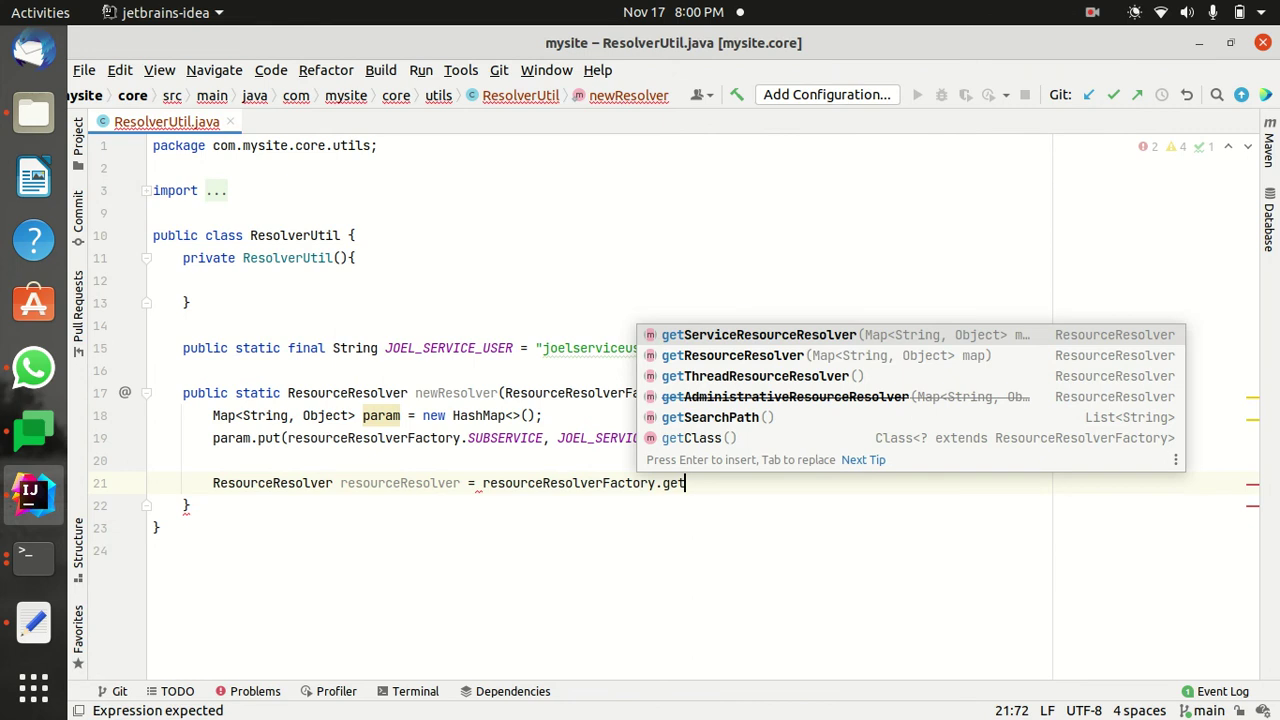
key(Return)
text(param)
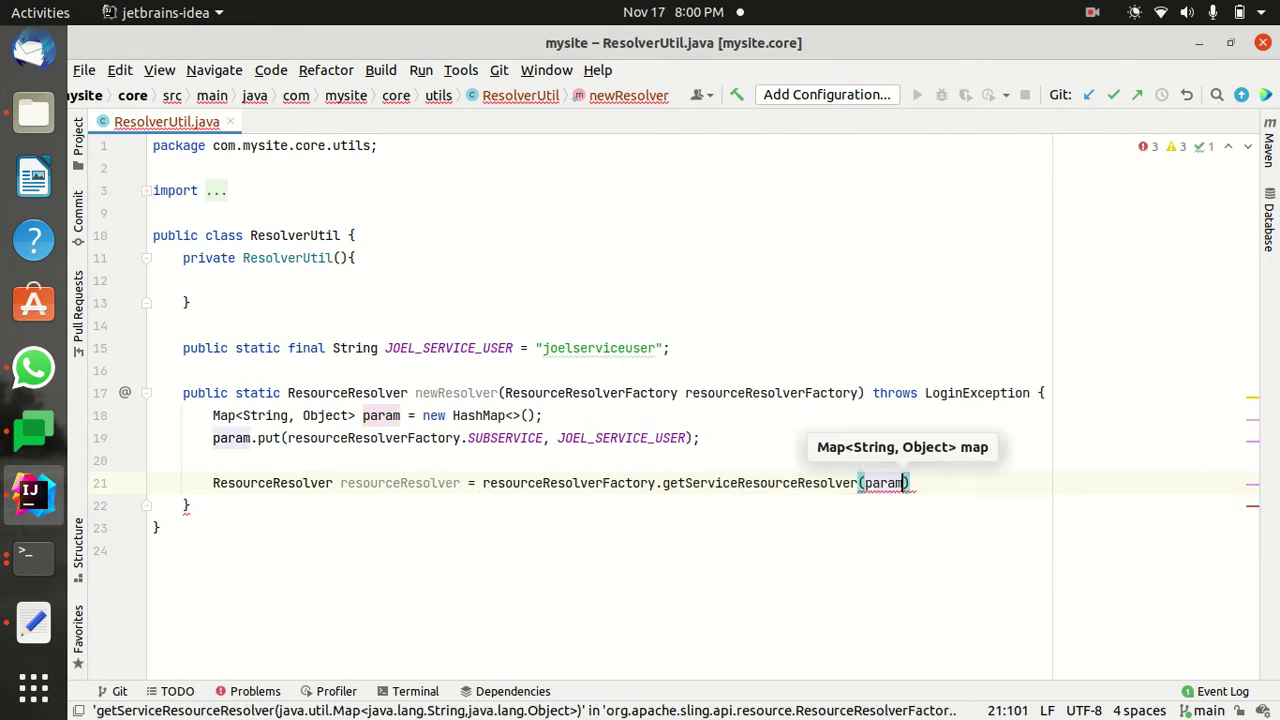
text();)
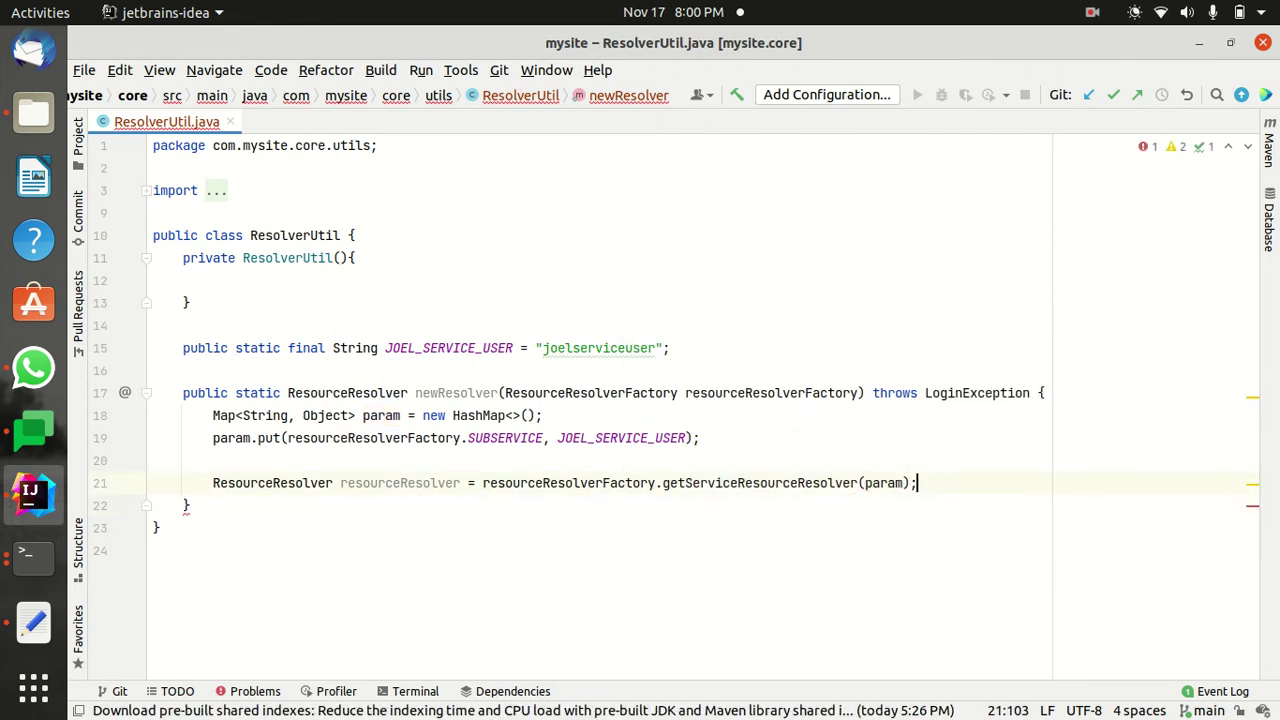
- Add a statement returning resourceResolver at the end of the newResolver method
key(Return)
text(return)
key(BackSpace)
key(BackSpace)
key(BackSpace)
key(BackSpace)
key(BackSpace)
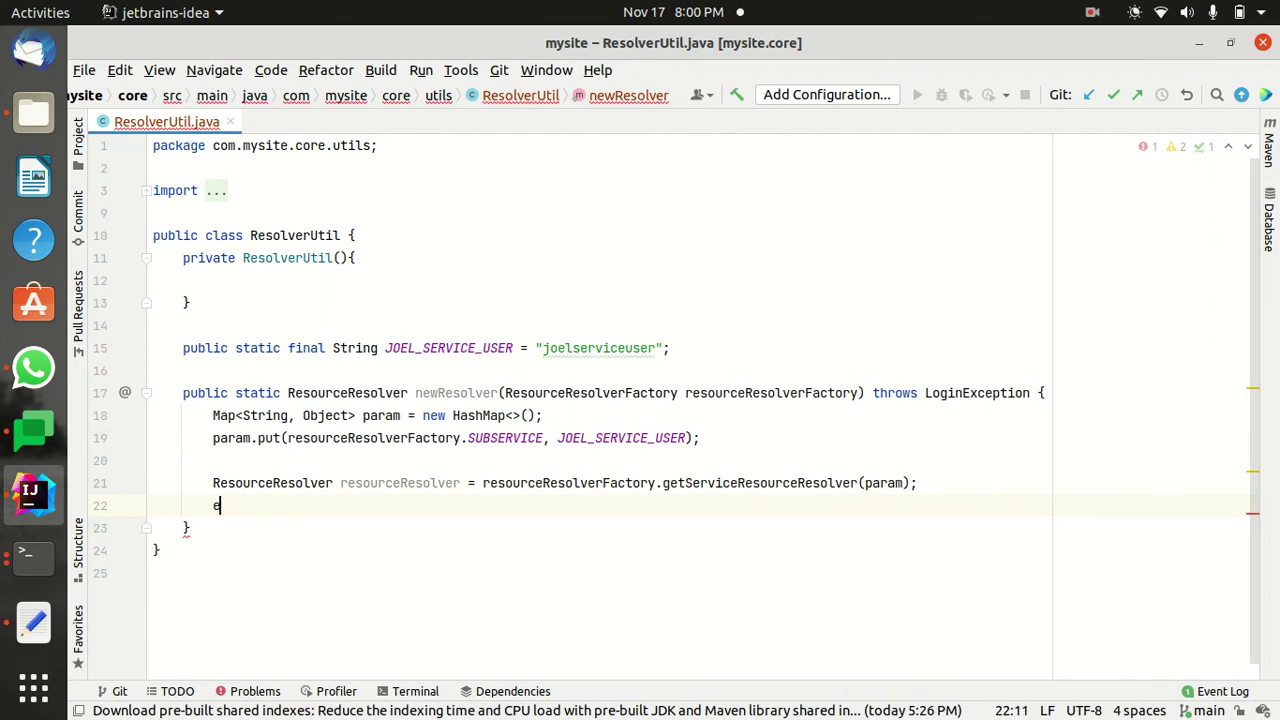
text(turn reso)
key(Return)
text(;)
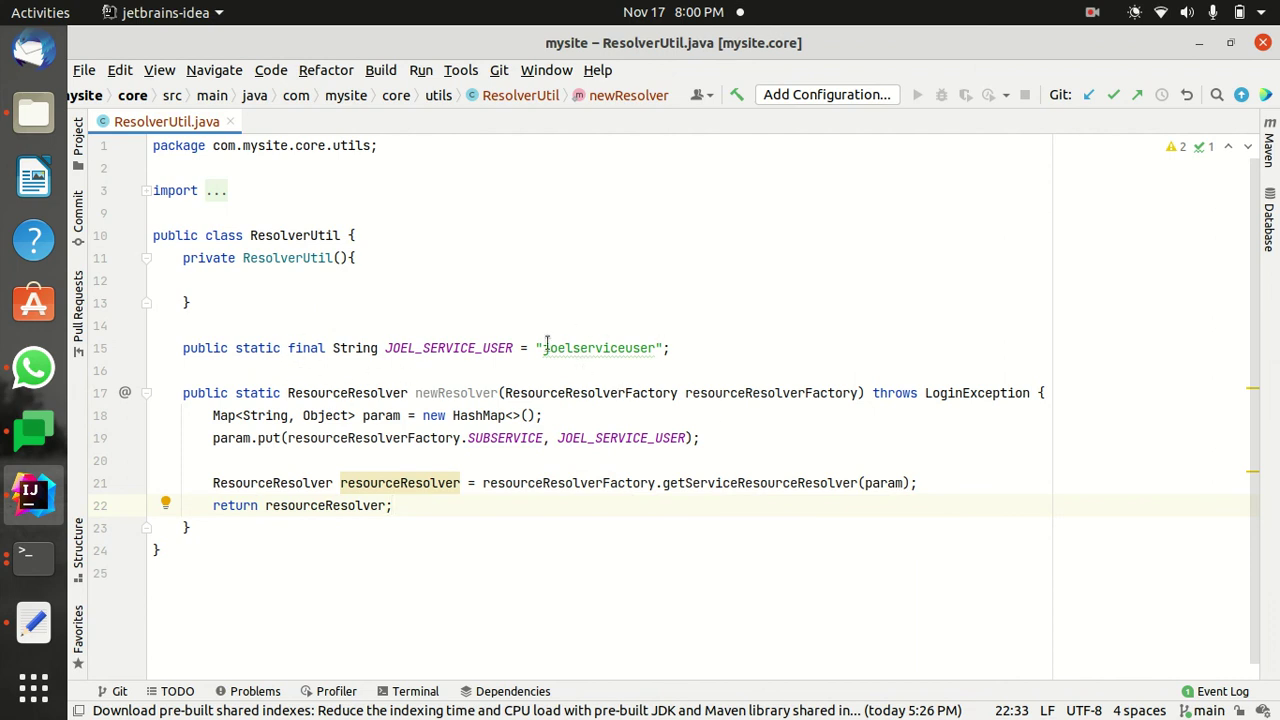
- Switch to Chrome to check the mysite.core service user mapping, and return to IntelliJ IDEA to review the param.put line
click(33, 112)
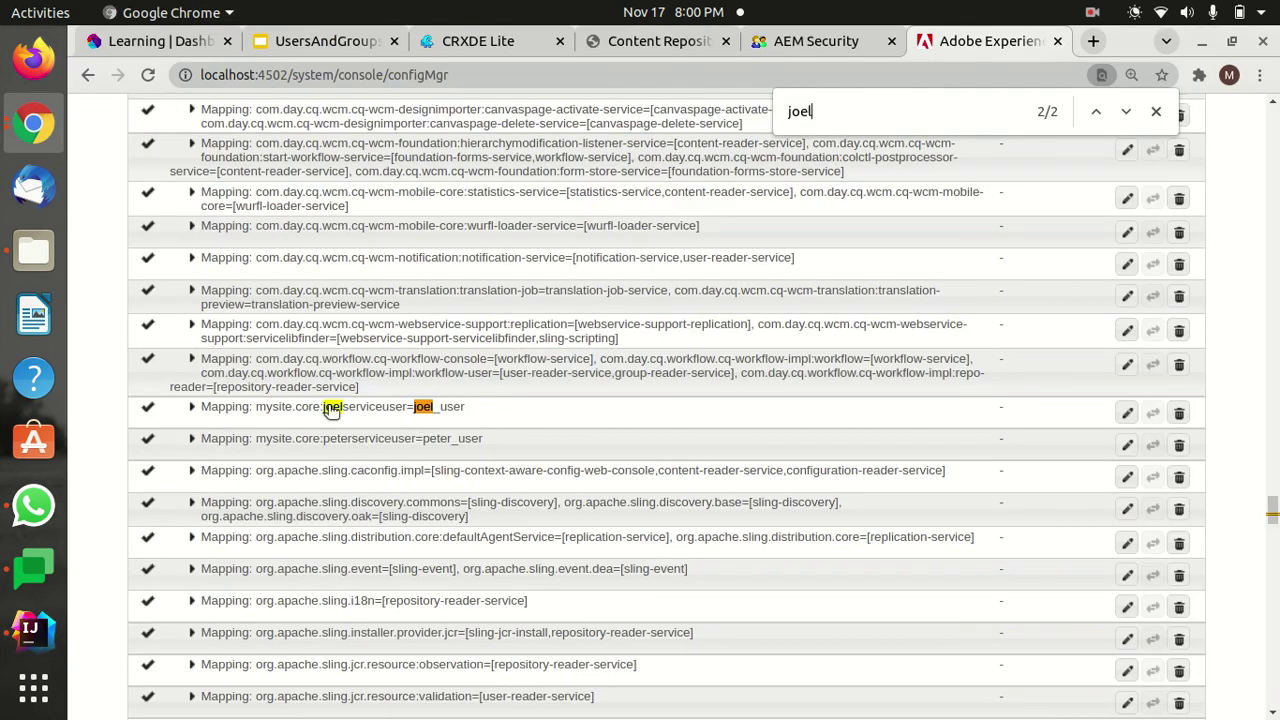
key(alt+Tab)
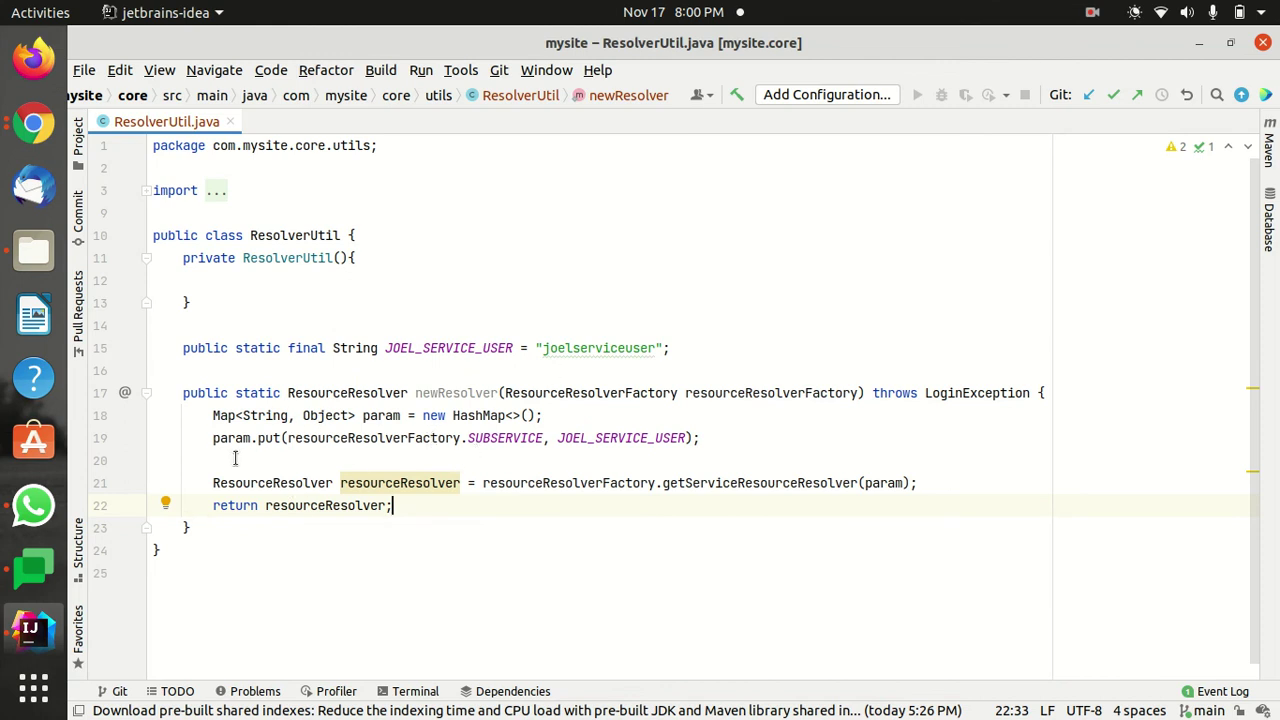
click(203, 437)
drag(203, 437, 738, 437)
click(738, 437)
- Add the line comment "This is not a normal resource resolver" on a new line directly above the resourceResolver declaration
click(436, 461)
key(Return)
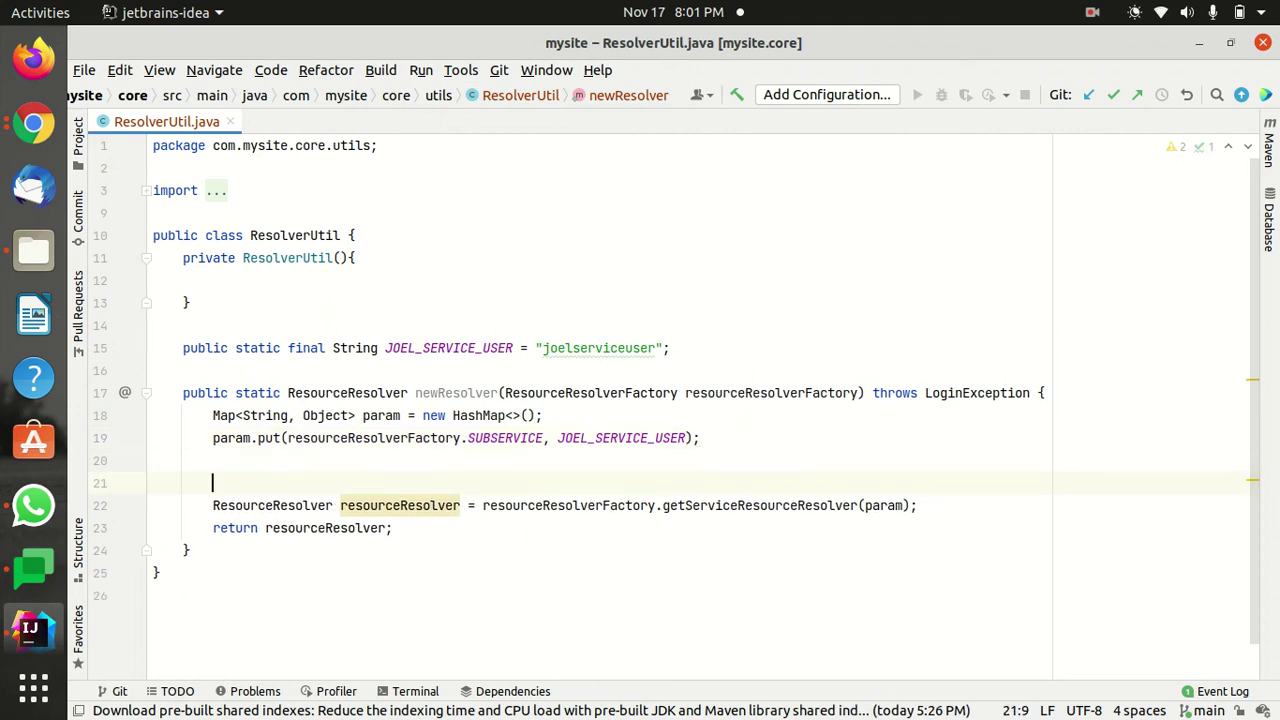
text(// This i)
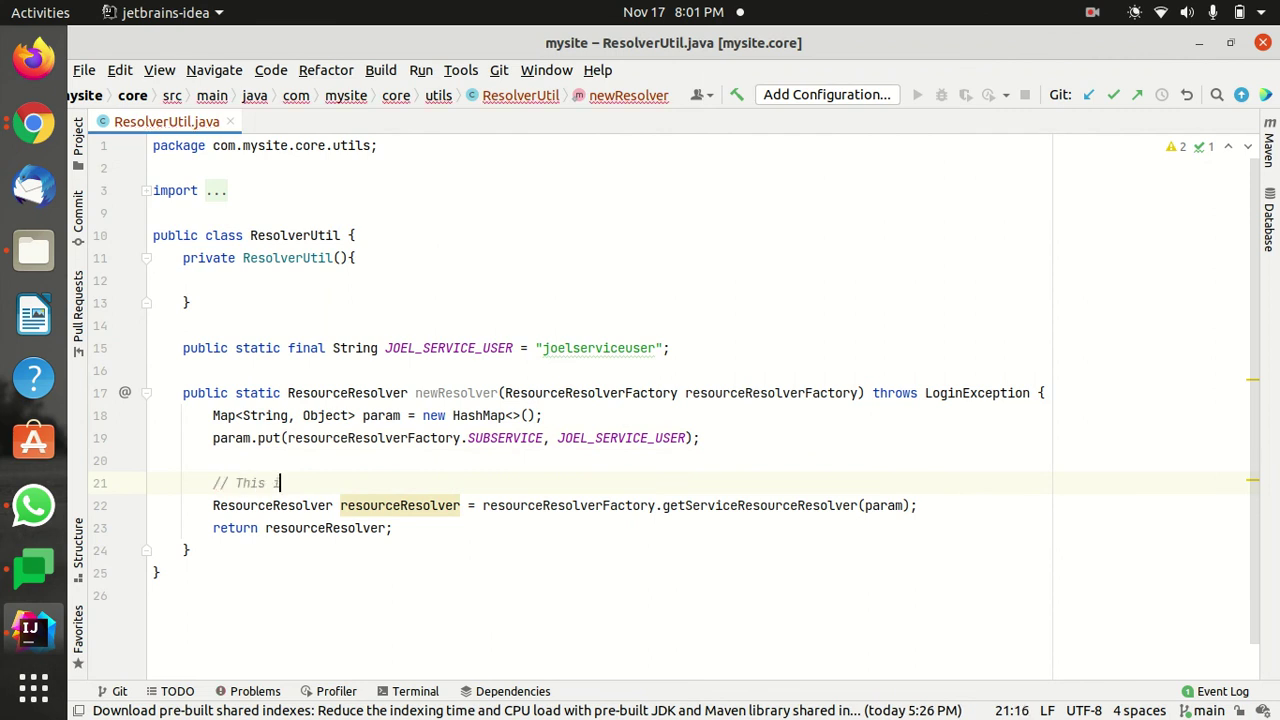
text(s not a norm)
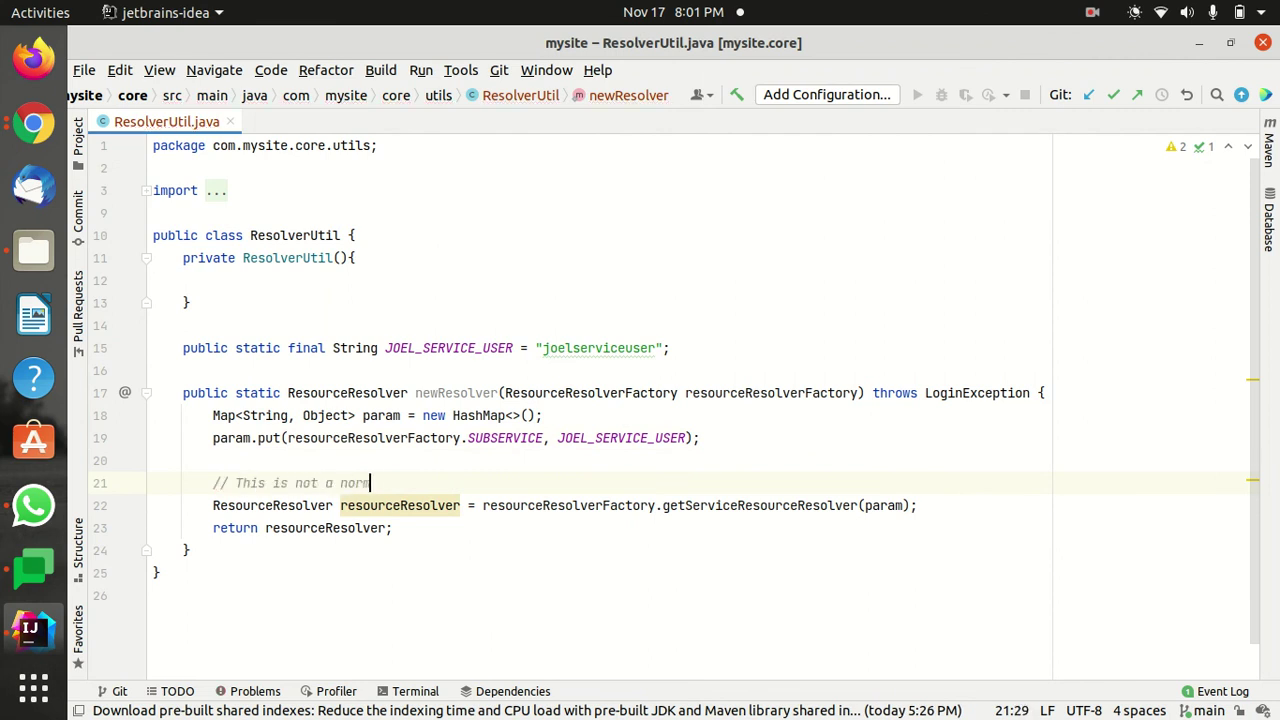
text(al resource resolver)
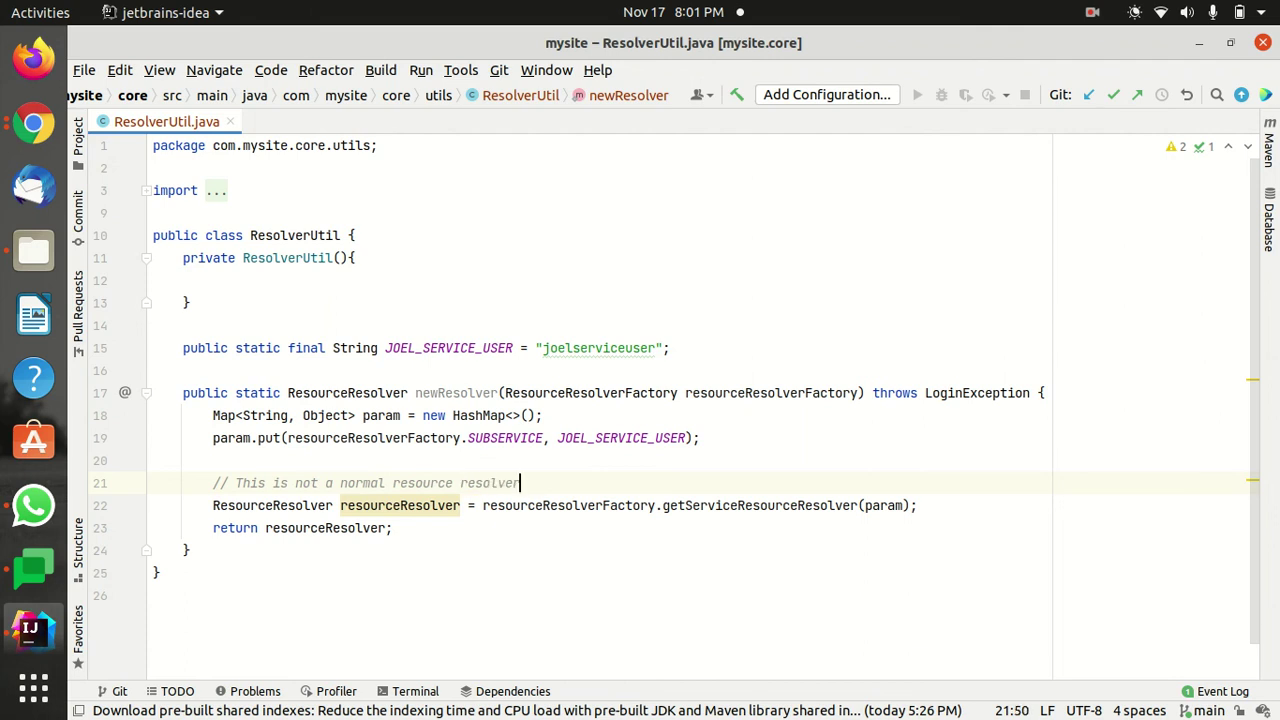
- End the comment's first sentence with a period and append "This resource resolver is used for creating users and groups in AEM."
text(. This resource resolver is)
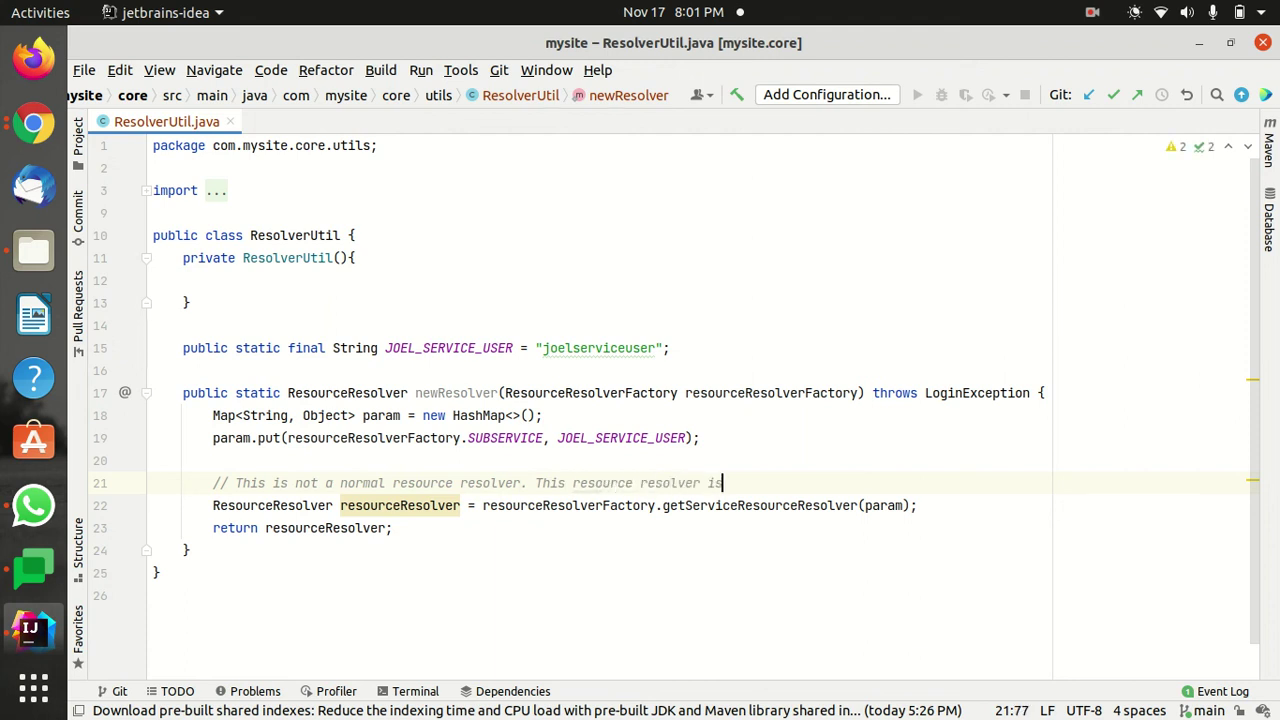
text( used for creatin)
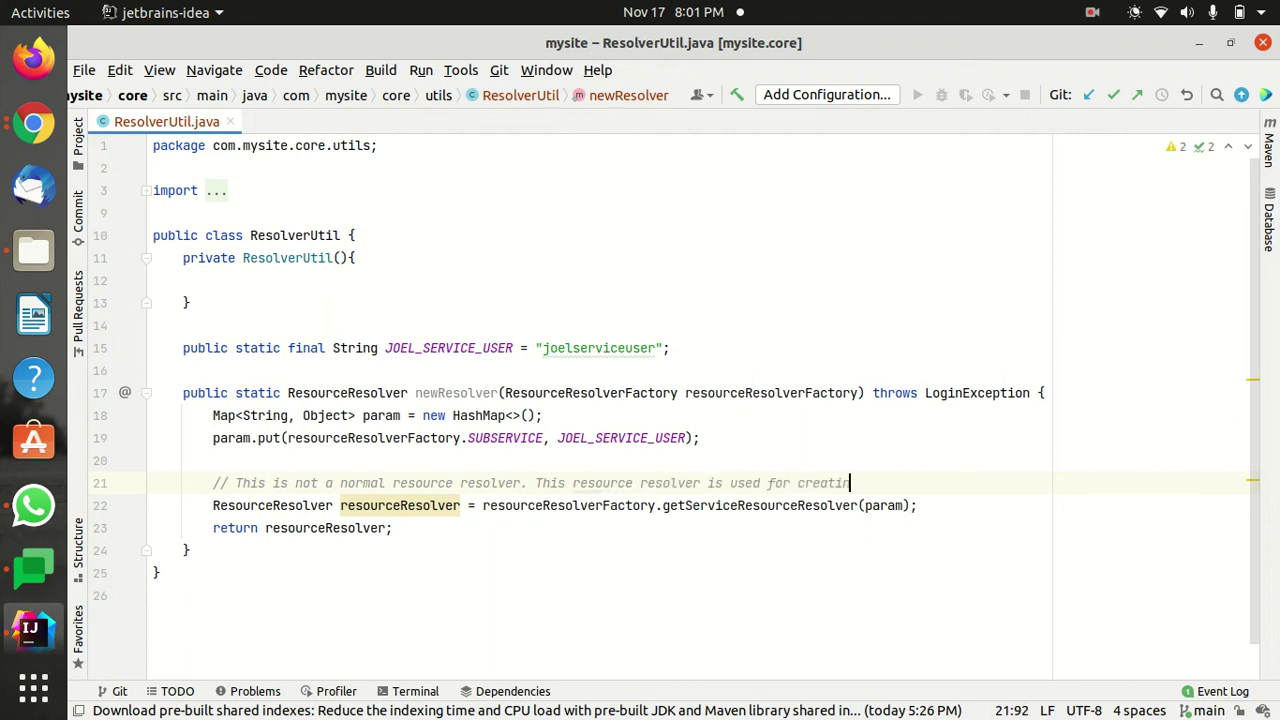
text(g some)
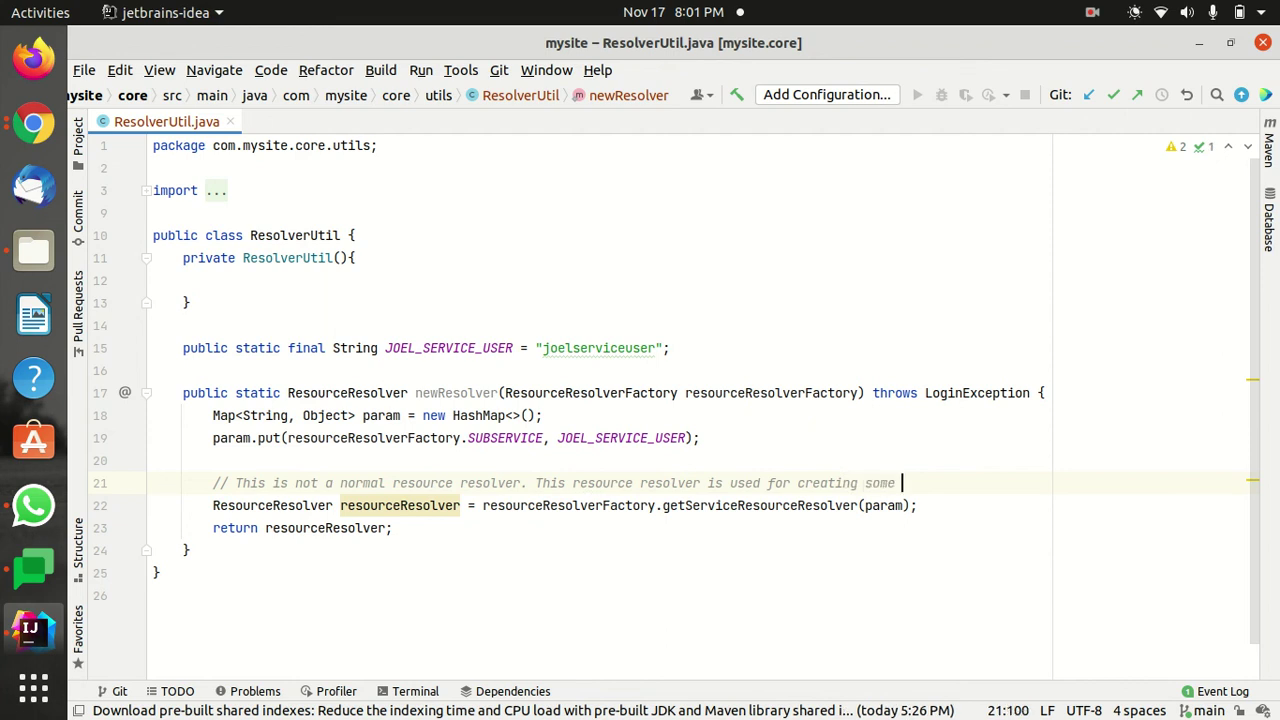
key(BackSpace)
key(BackSpace)
key(BackSpace)
key(BackSpace)
text(users and groups in A)
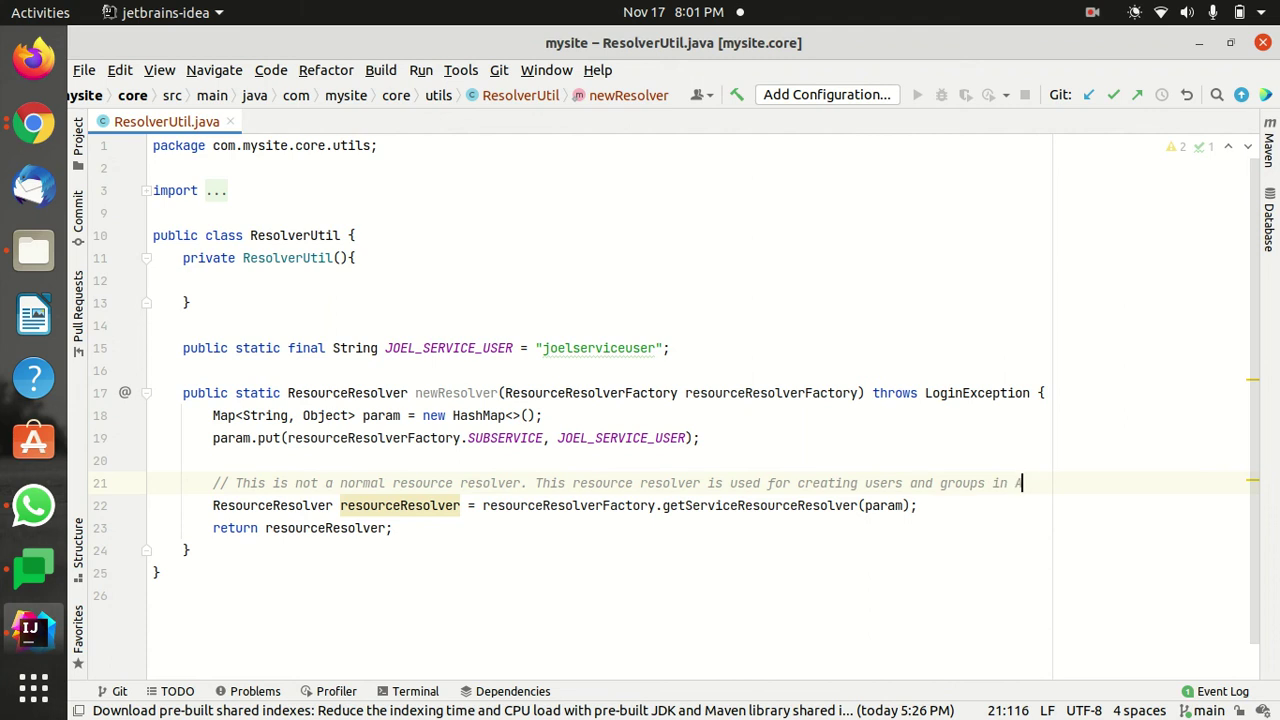
text(EM.)
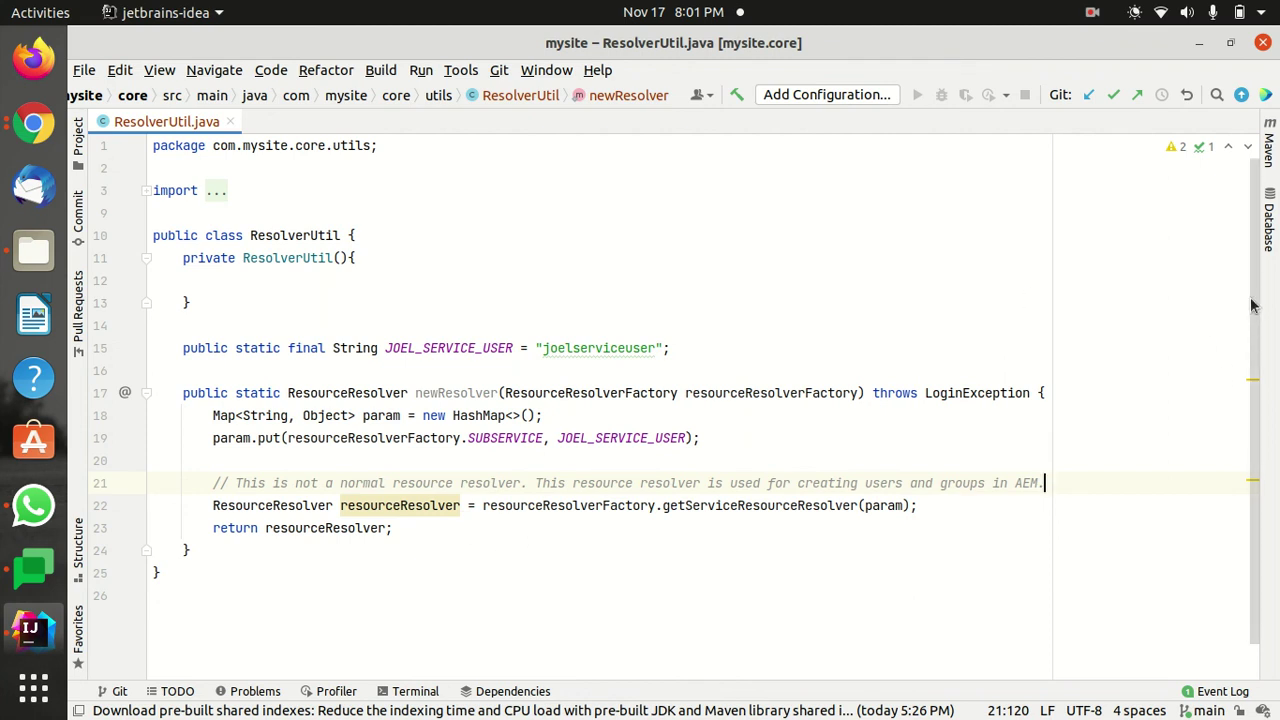
drag(1255, 313, 1253, 258)
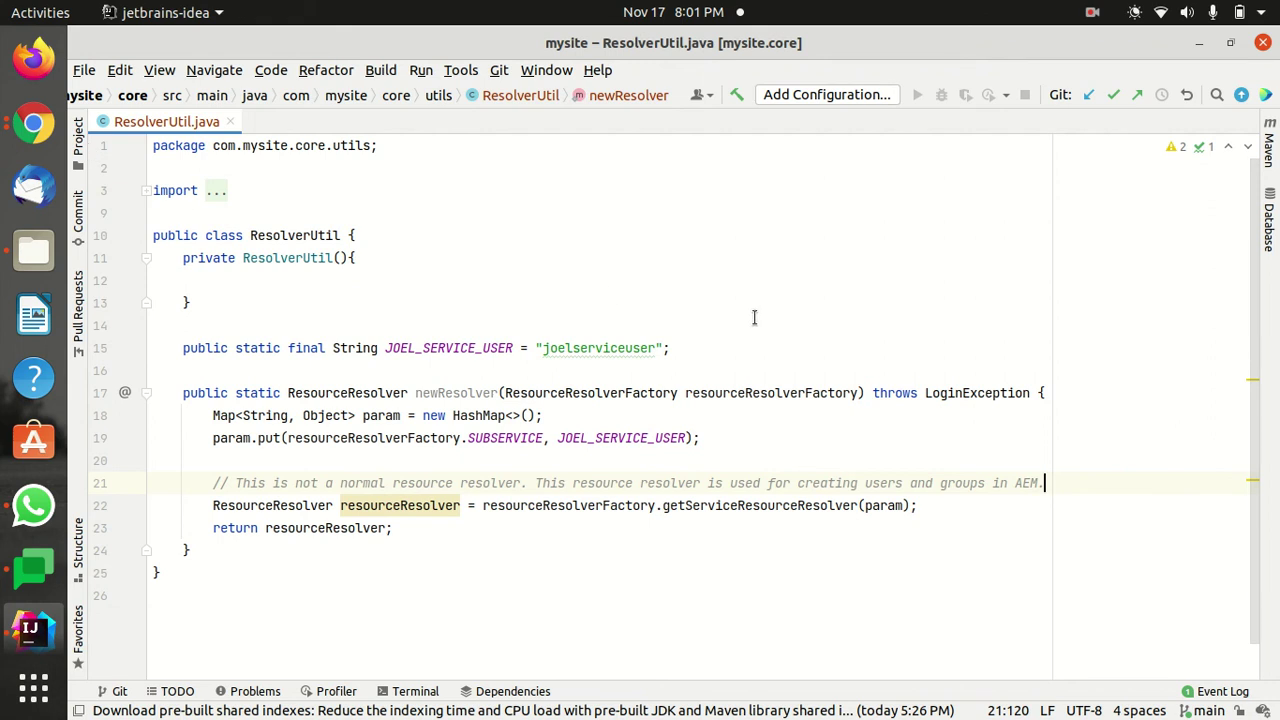